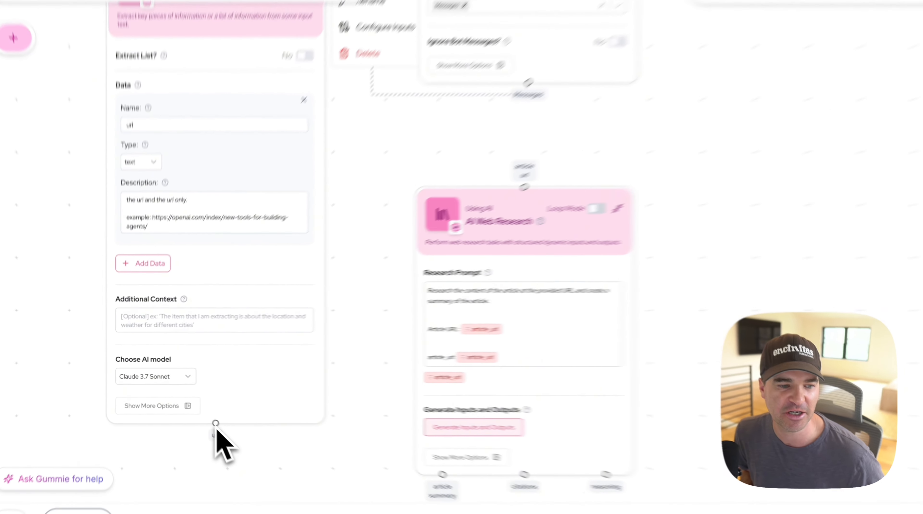
- Connect the Extract Data node's url output to the article url input of the AI Web Research node
{"action": "left_click_drag", "start_coordinate": [194, 409], "coordinate": [376, 205]}
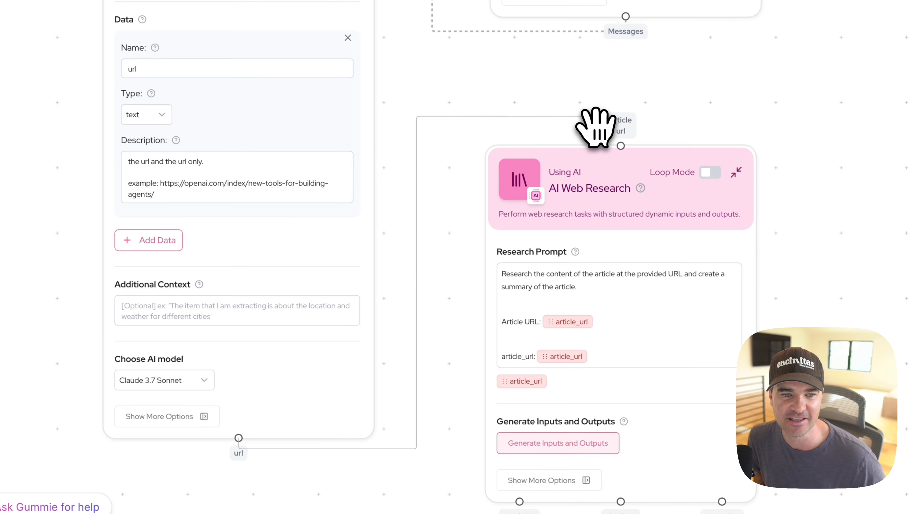
{"action": "left_click_drag", "start_coordinate": [609, 131], "coordinate": [619, 144]}
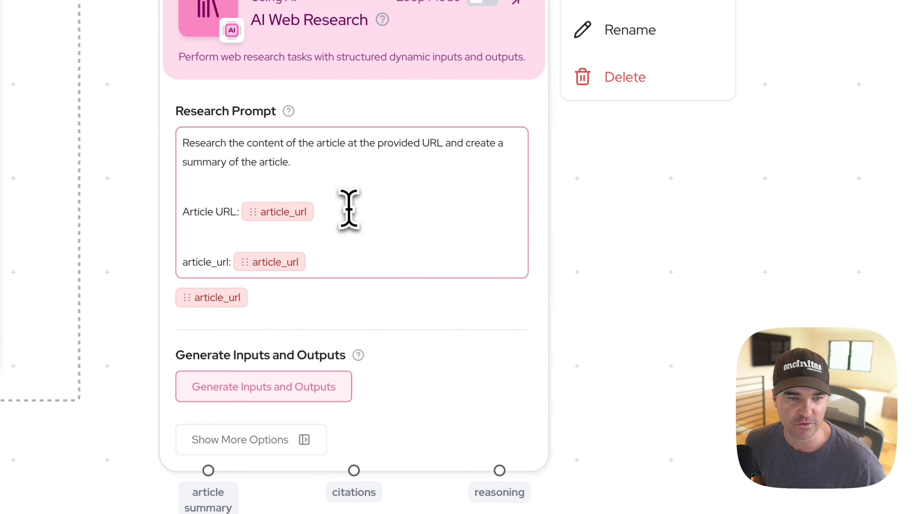
- Remove the duplicate "Article URL:" line with its article_url variable from the AI Web Research prompt
{"action": "left_click_drag", "start_coordinate": [236, 212], "coordinate": [182, 212]}
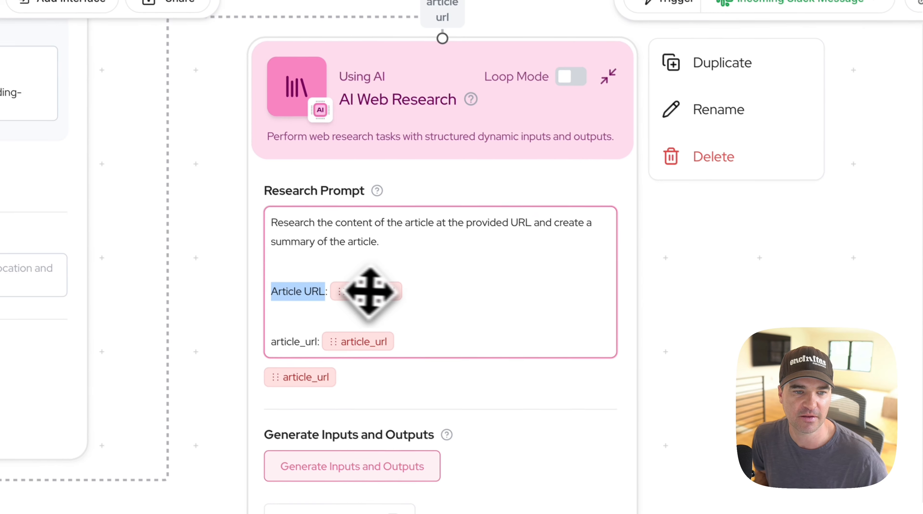
{"action": "key", "text": "BackSpace"}
{"action": "left_click", "coordinate": [289, 209]}
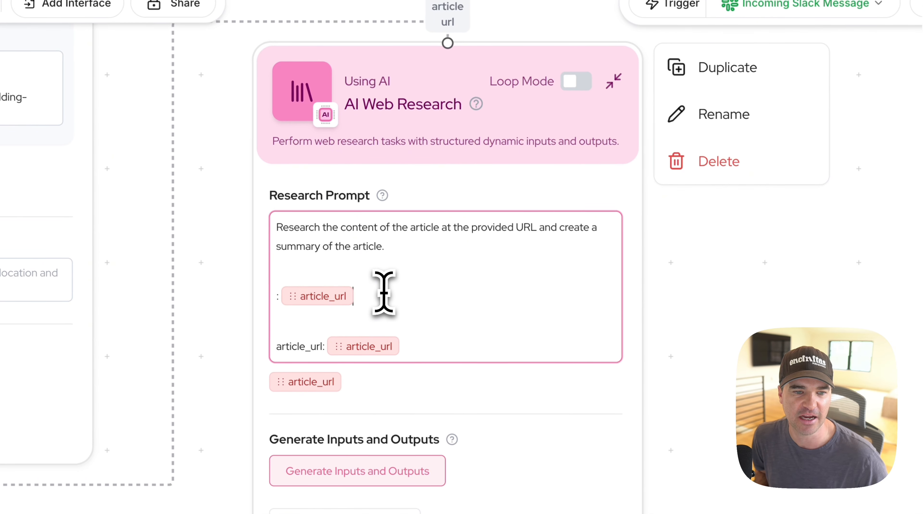
{"action": "key", "text": "BackSpace"}
{"action": "key", "text": "BackSpace"}
{"action": "key", "text": "BackSpace"}
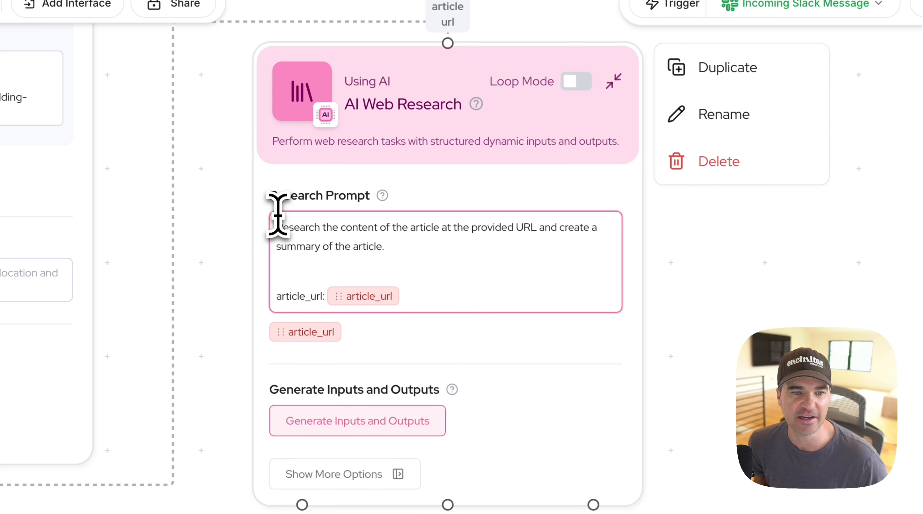
- Review the summary instruction and the remaining article_url line in the research prompt
{"action": "left_click_drag", "start_coordinate": [409, 236], "coordinate": [420, 245]}
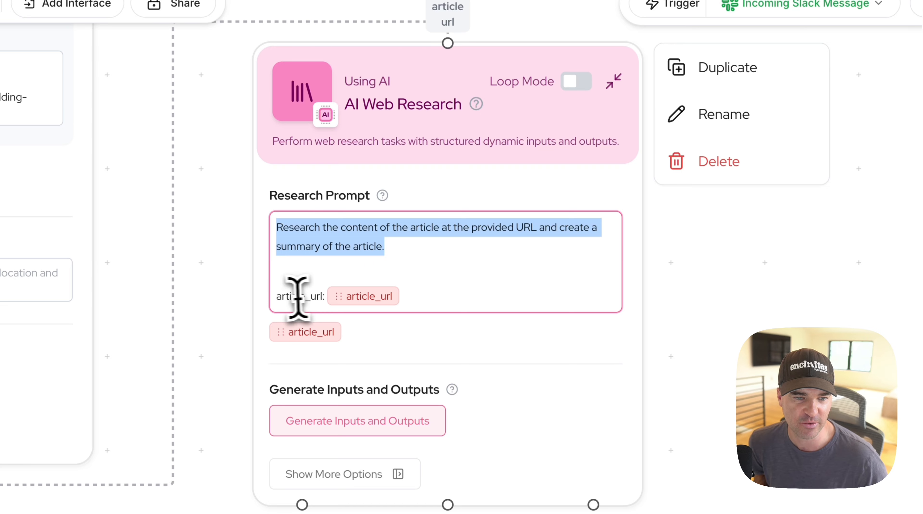
{"action": "left_click", "coordinate": [278, 298]}
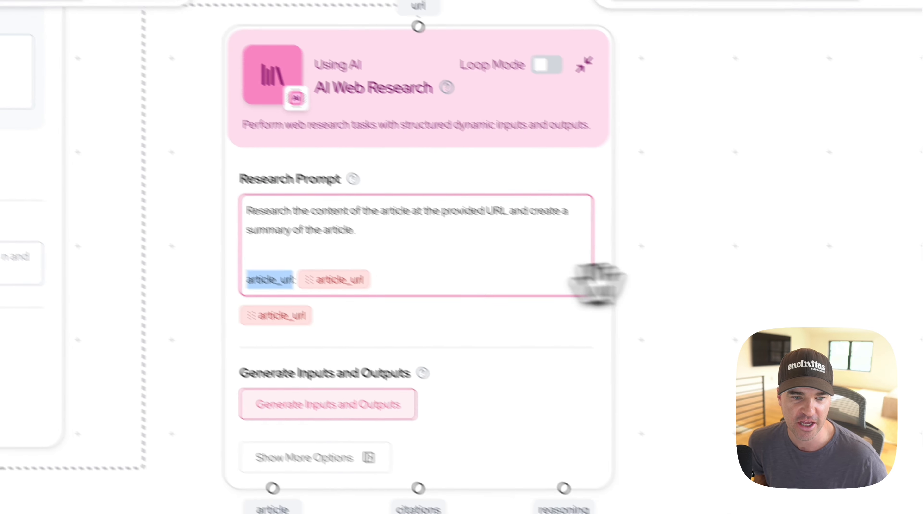
{"action": "scroll", "coordinate": [655, 256], "scroll_direction": "down", "scroll_amount": 3}
{"action": "left_click_drag", "start_coordinate": [648, 247], "coordinate": [575, 277]}
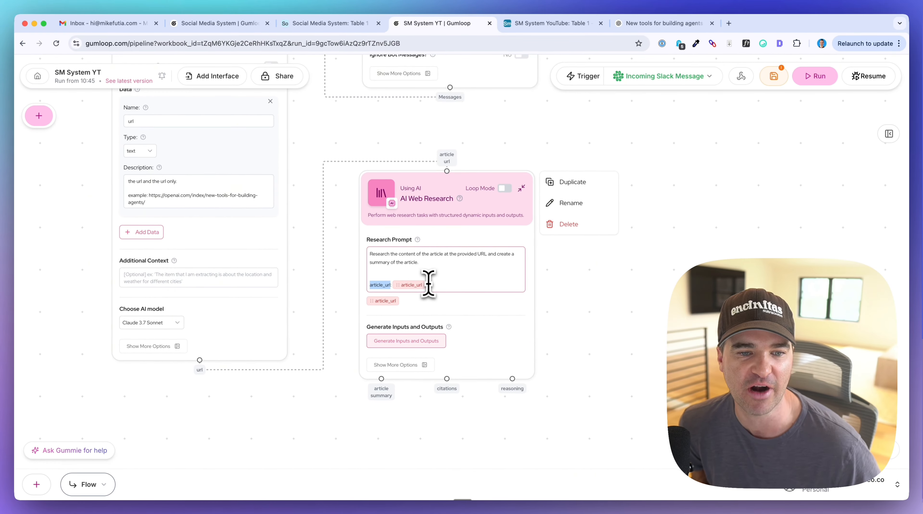
{"action": "left_click", "coordinate": [430, 283]}
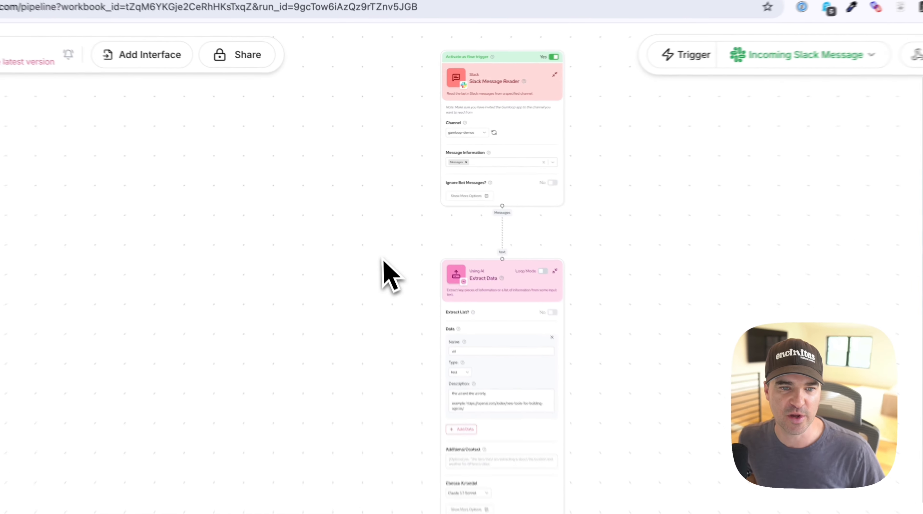
- Line up the AI Web Research node beneath the Extract Data node in the flow
{"action": "left_click_drag", "start_coordinate": [391, 230], "coordinate": [402, 236]}
{"action": "scroll", "coordinate": [433, 205], "scroll_direction": "up", "scroll_amount": 3}
{"action": "left_click_drag", "start_coordinate": [393, 195], "coordinate": [299, 261]}
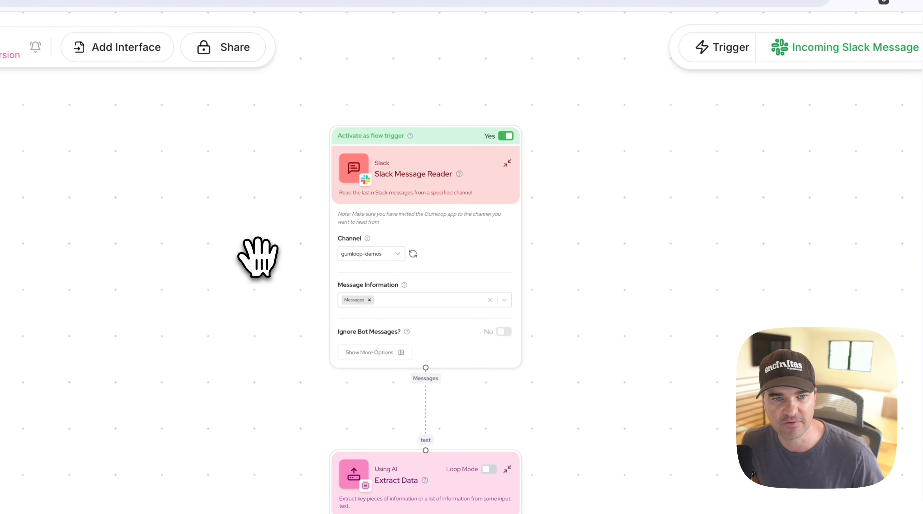
{"action": "left_click_drag", "start_coordinate": [258, 414], "coordinate": [251, 206]}
{"action": "left_click_drag", "start_coordinate": [255, 384], "coordinate": [252, 268]}
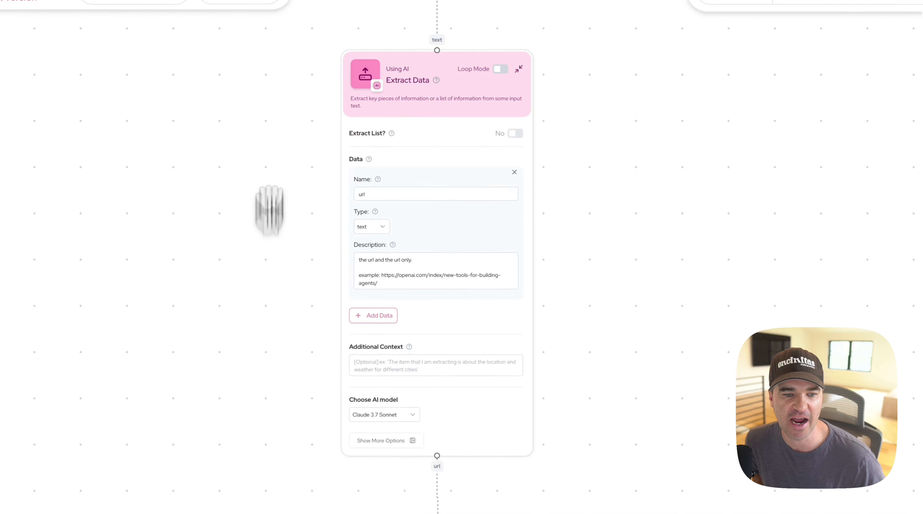
{"action": "left_click_drag", "start_coordinate": [269, 216], "coordinate": [270, 86]}
{"action": "left_click_drag", "start_coordinate": [283, 336], "coordinate": [276, 214]}
{"action": "left_click", "coordinate": [416, 297]}
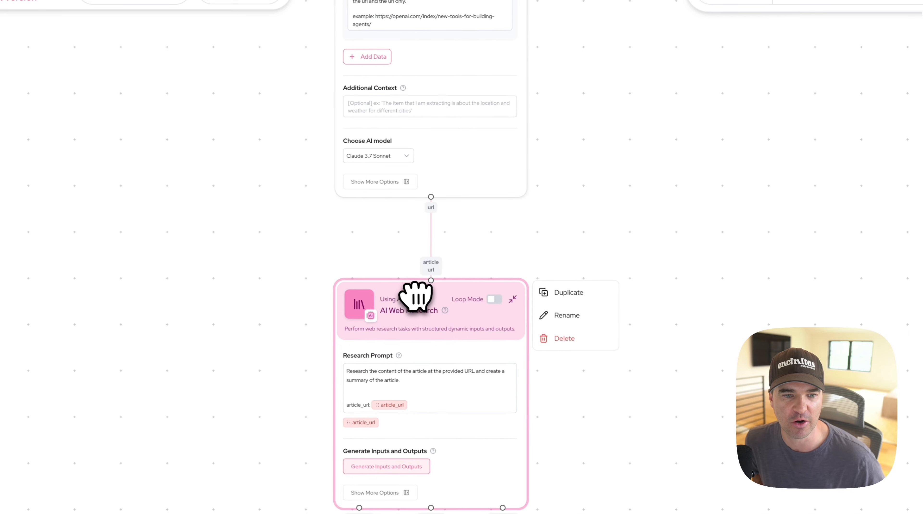
{"action": "left_click_drag", "start_coordinate": [416, 297], "coordinate": [414, 291]}
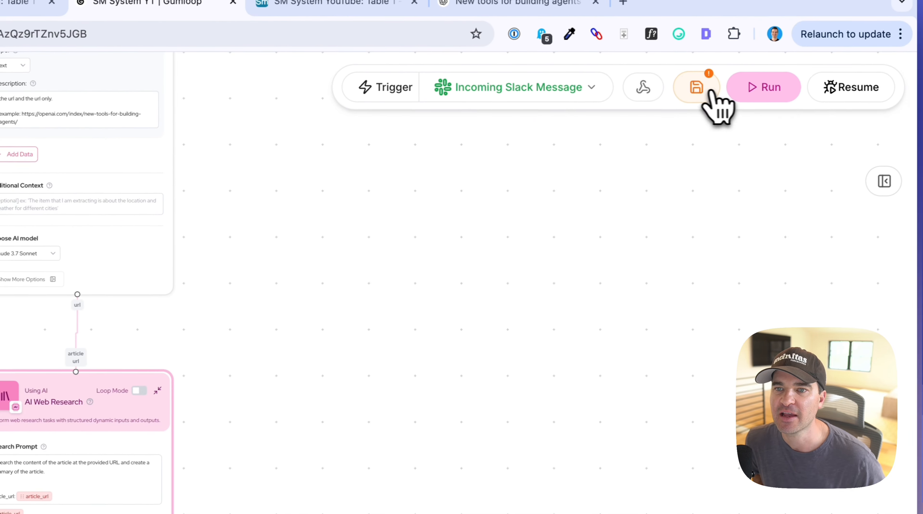
- Save the flow and run it
{"action": "left_click", "coordinate": [695, 90]}
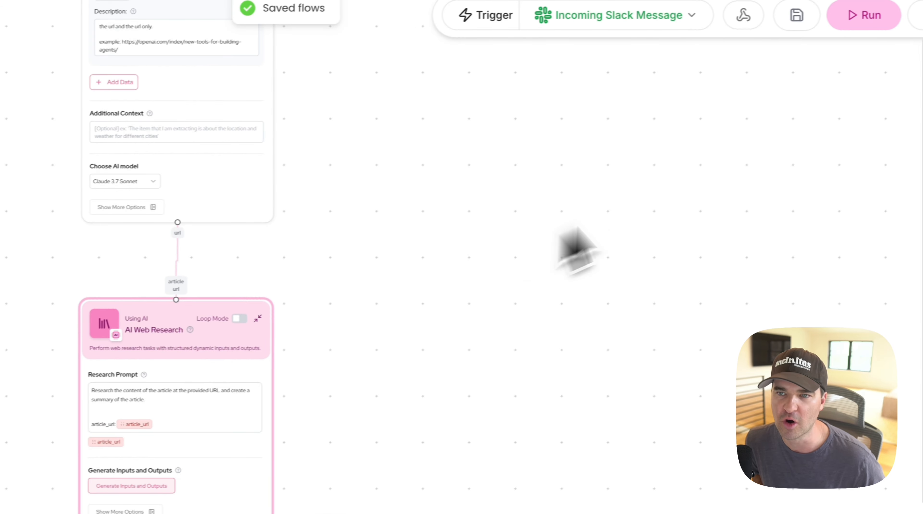
{"action": "left_click", "coordinate": [797, 17]}
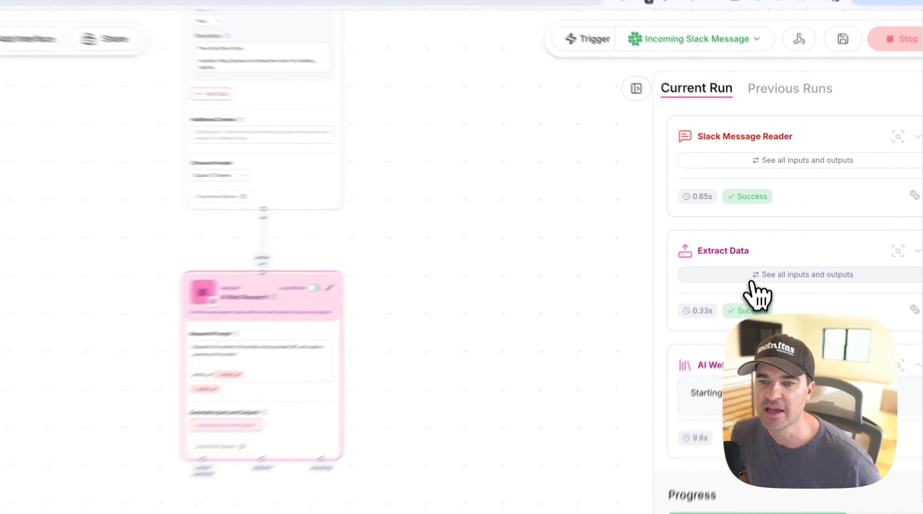
- Check the url output that the Extract Data node passed to AI Web Research in the current run, and close its details
{"action": "left_click", "coordinate": [759, 253]}
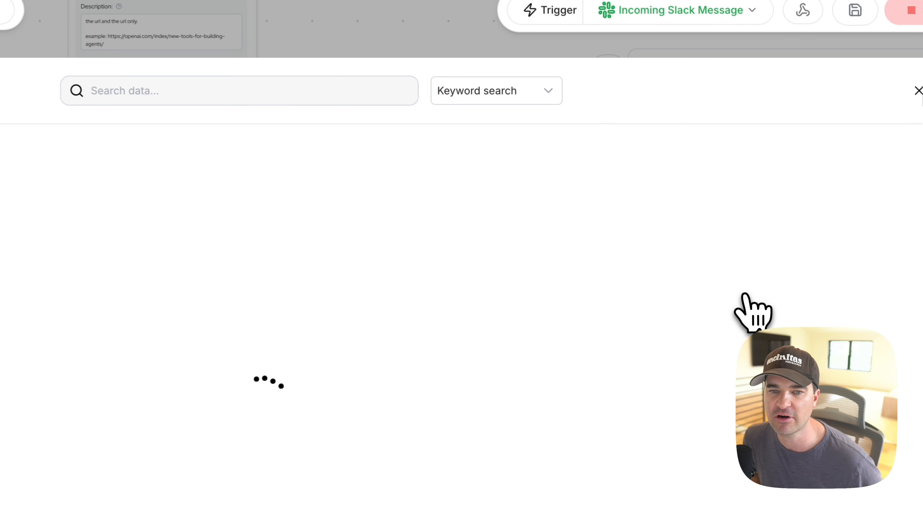
{"action": "left_click", "coordinate": [342, 193]}
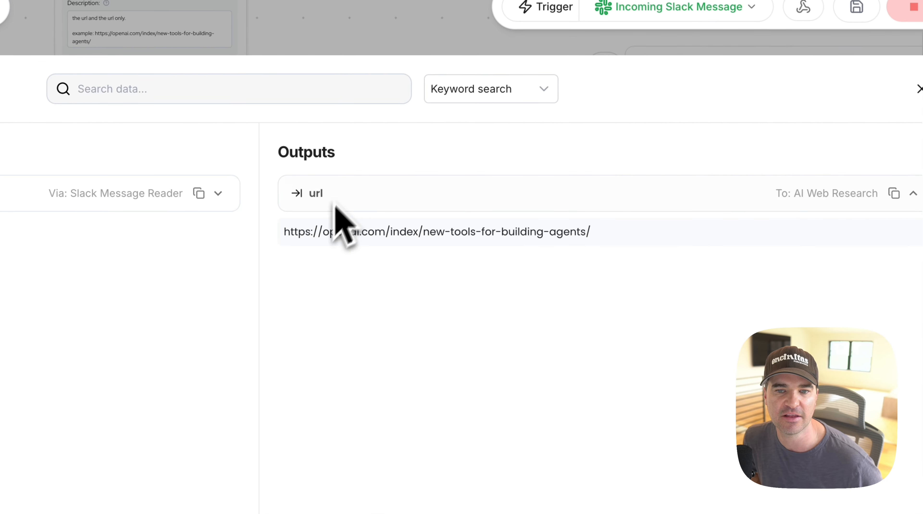
{"action": "left_click_drag", "start_coordinate": [289, 234], "coordinate": [423, 238]}
{"action": "left_click_drag", "start_coordinate": [452, 265], "coordinate": [622, 264]}
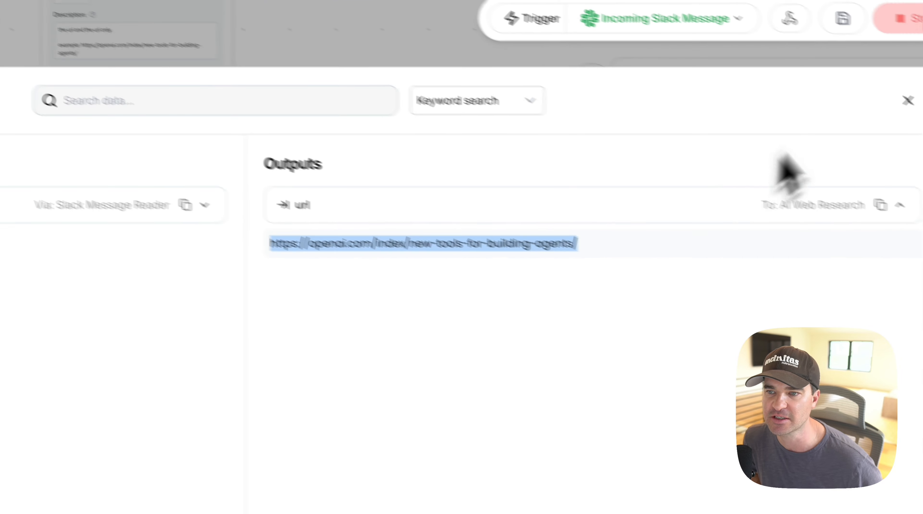
{"action": "left_click", "coordinate": [906, 100]}
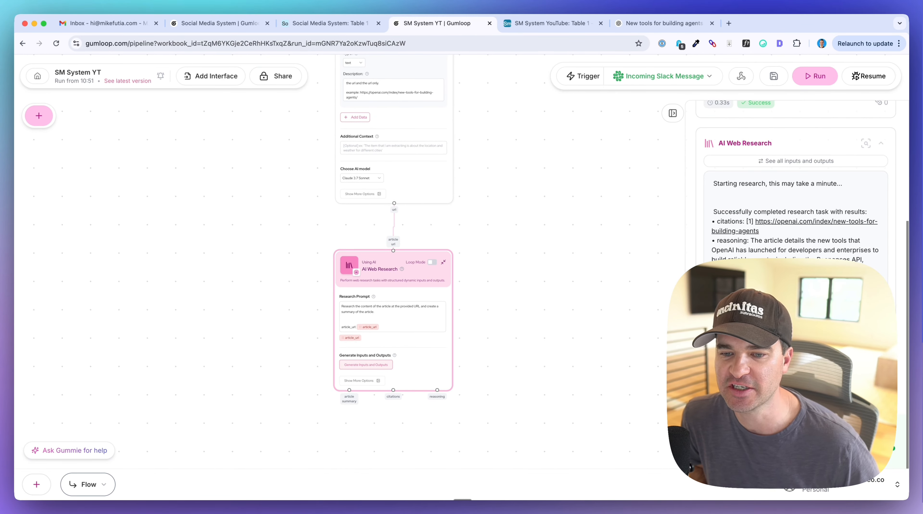
- Open the AI Web Research run's full inputs and outputs and check the article_url input it received
{"action": "scroll", "coordinate": [791, 324], "scroll_direction": "up", "scroll_amount": 1}
{"action": "scroll", "coordinate": [795, 201], "scroll_direction": "up", "scroll_amount": 2}
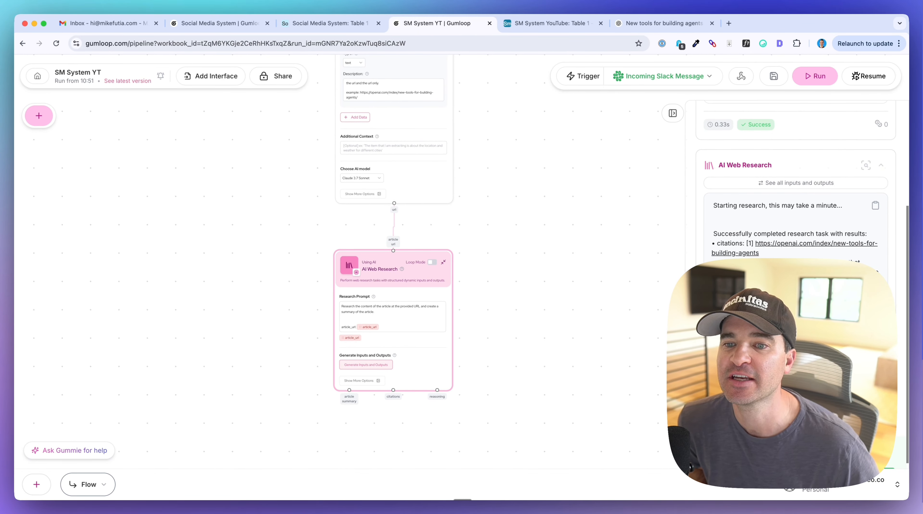
{"action": "scroll", "coordinate": [763, 220], "scroll_direction": "down", "scroll_amount": 1}
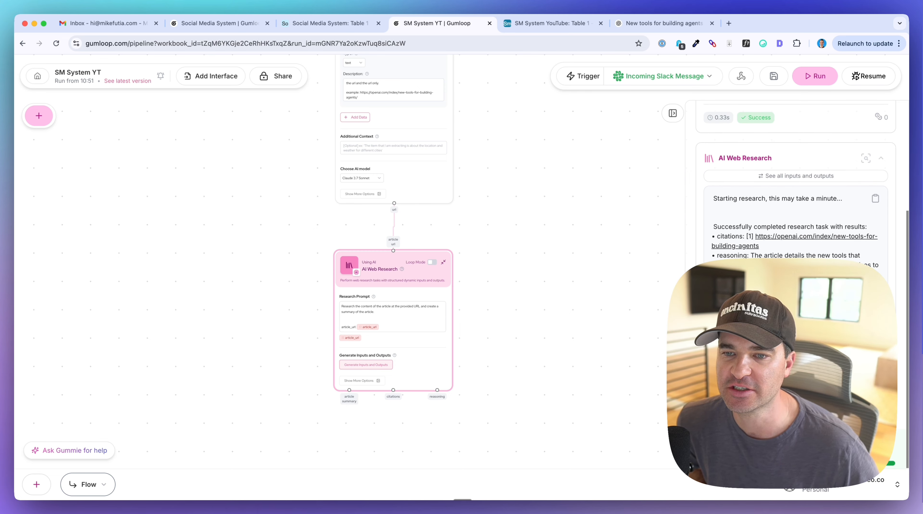
{"action": "scroll", "coordinate": [773, 202], "scroll_direction": "up", "scroll_amount": 3}
{"action": "left_click", "coordinate": [777, 242]}
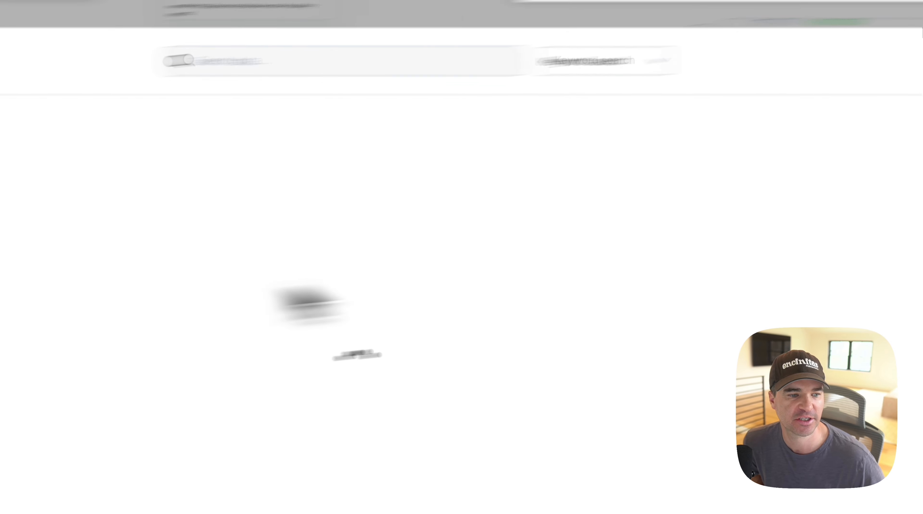
{"action": "left_click", "coordinate": [230, 116]}
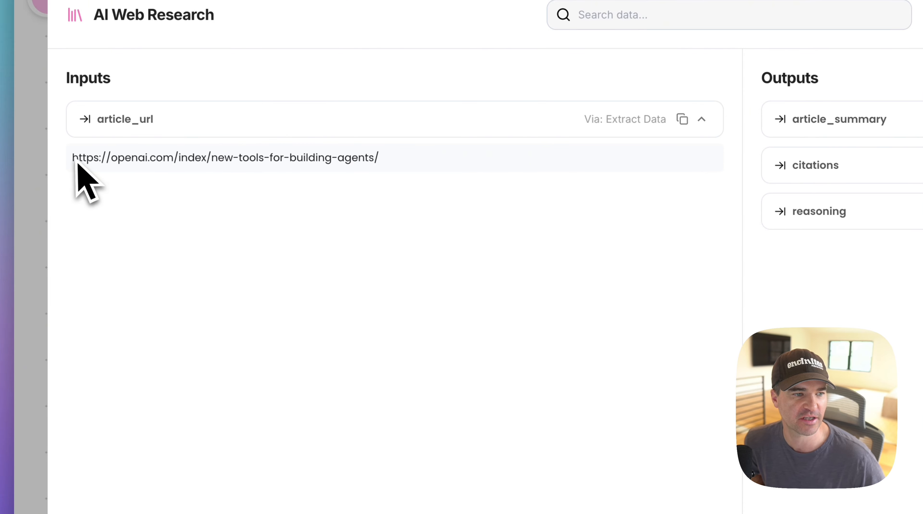
{"action": "left_click_drag", "start_coordinate": [76, 162], "coordinate": [344, 162]}
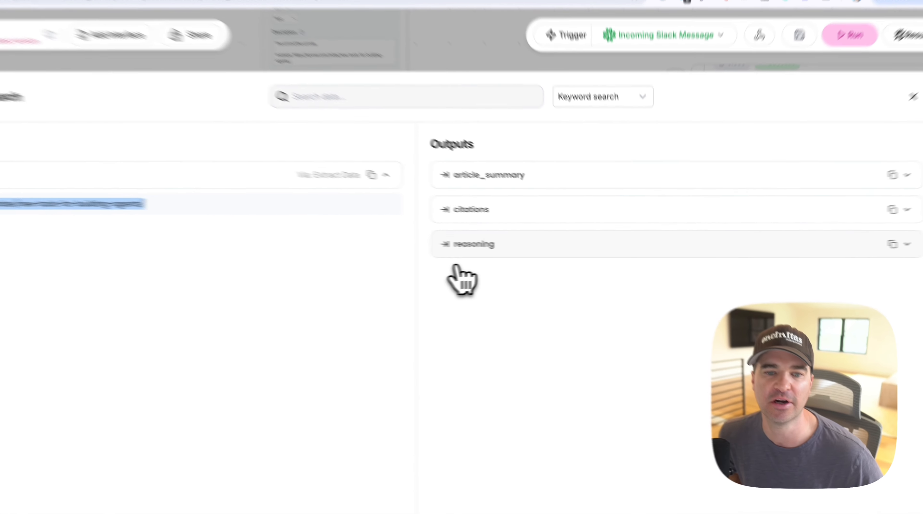
- Examine the reasoning, citations and article_summary outputs of the AI Web Research run
{"action": "left_click", "coordinate": [486, 248]}
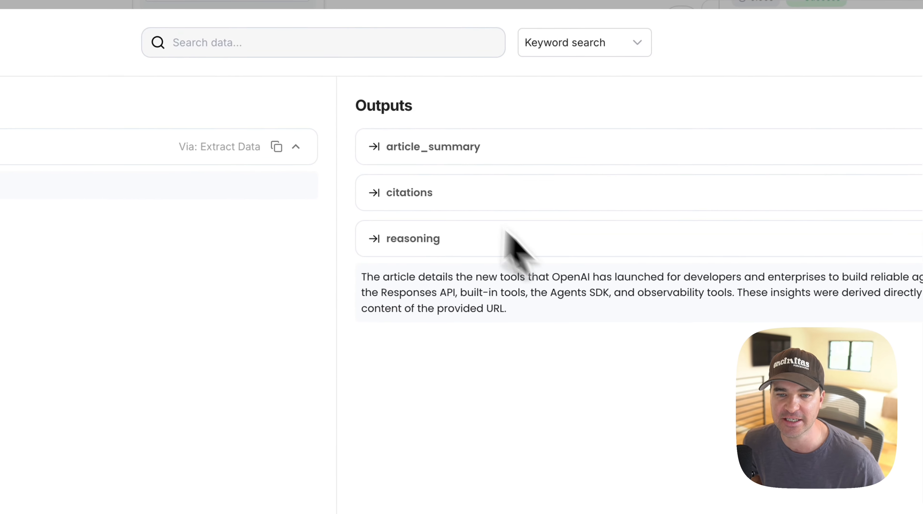
{"action": "left_click", "coordinate": [374, 195]}
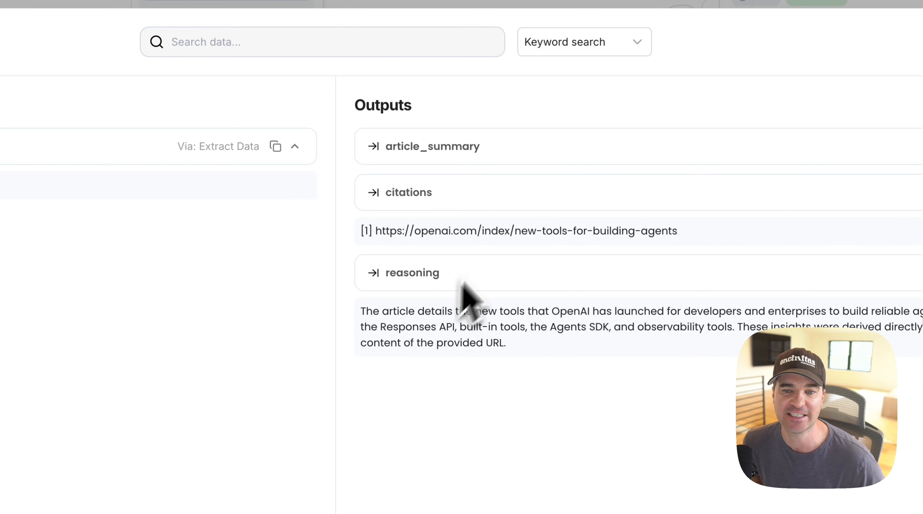
{"action": "left_click", "coordinate": [390, 278]}
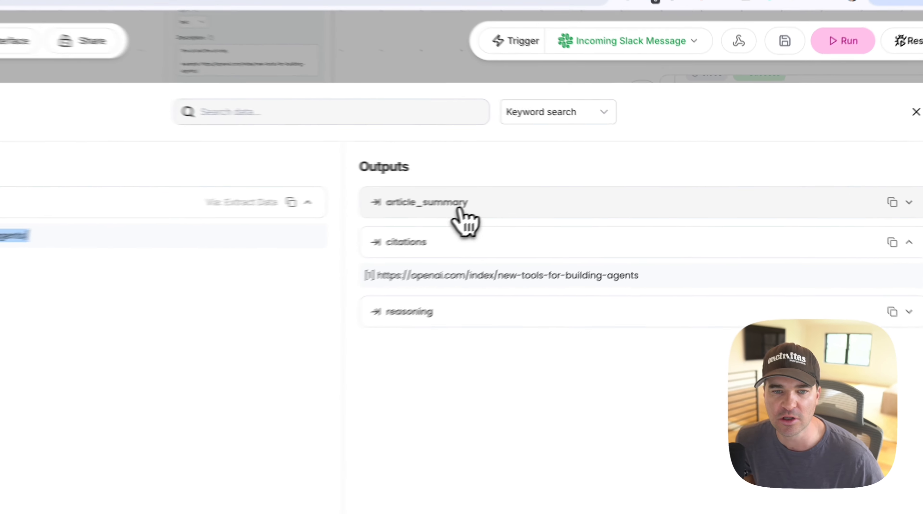
{"action": "left_click", "coordinate": [537, 190]}
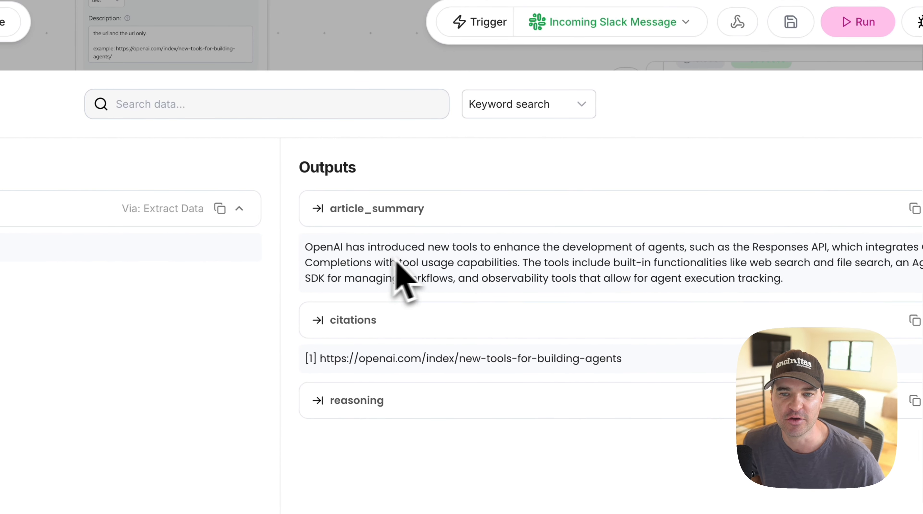
{"action": "left_click_drag", "start_coordinate": [523, 252], "coordinate": [835, 287]}
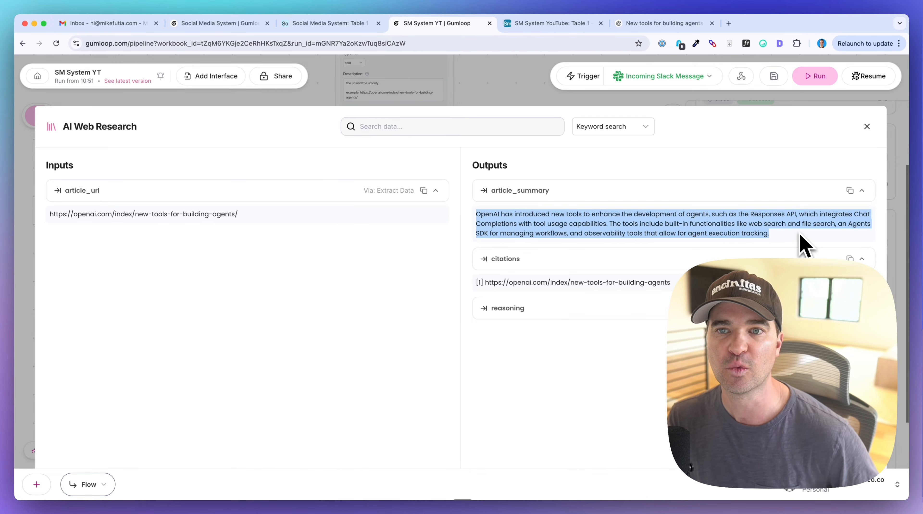
- Look at the source OpenAI article "New tools for building agents", return to the Gumloop flow and close the AI Web Research results
{"action": "left_click", "coordinate": [701, 23]}
{"action": "scroll", "coordinate": [403, 180], "scroll_direction": "up", "scroll_amount": 10}
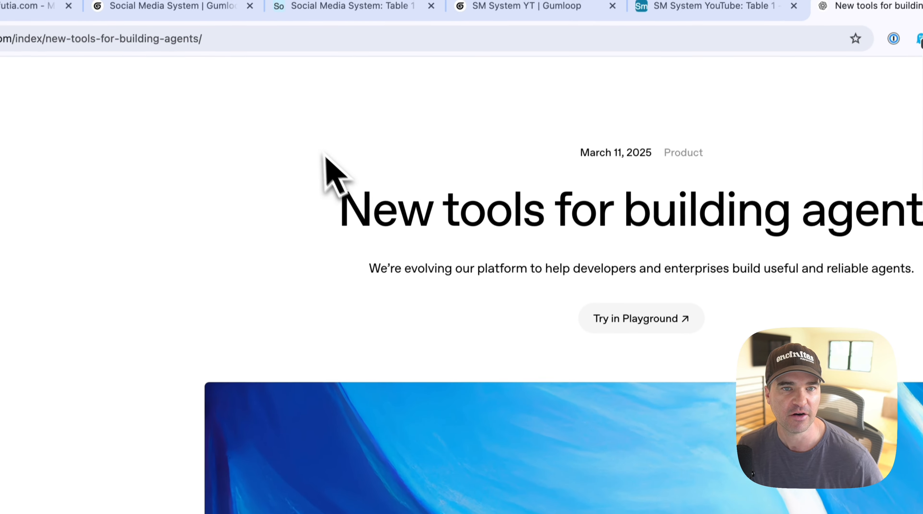
{"action": "left_click", "coordinate": [503, 5]}
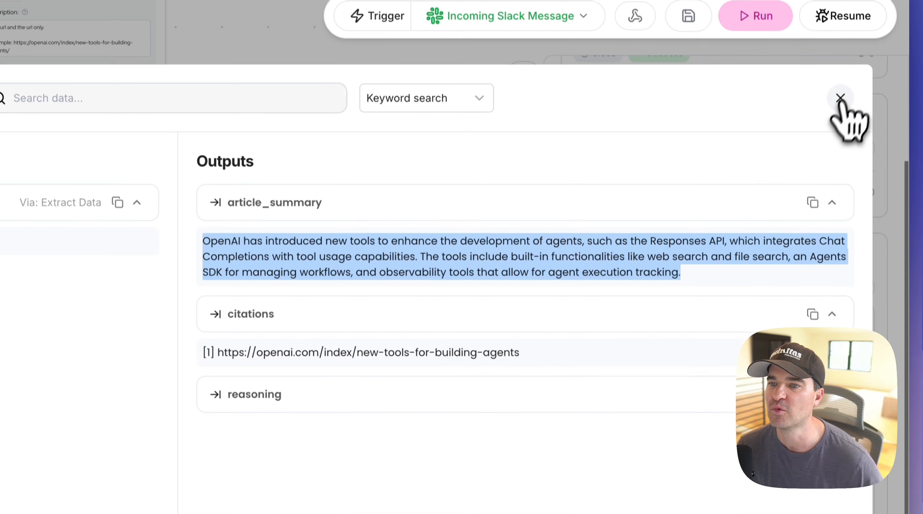
{"action": "left_click", "coordinate": [847, 119]}
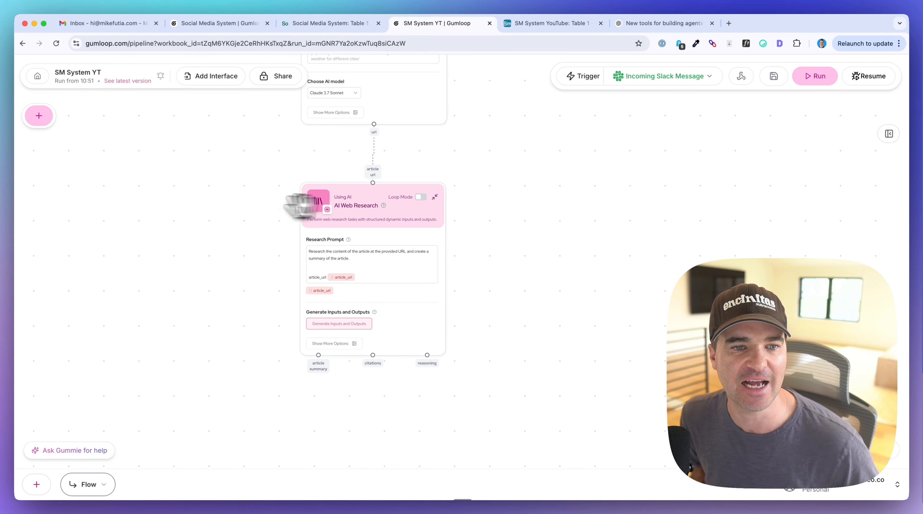
- Add an Ask AI node to the flow and place it below and to the right of the AI Web Research node
{"action": "left_click", "coordinate": [38, 115]}
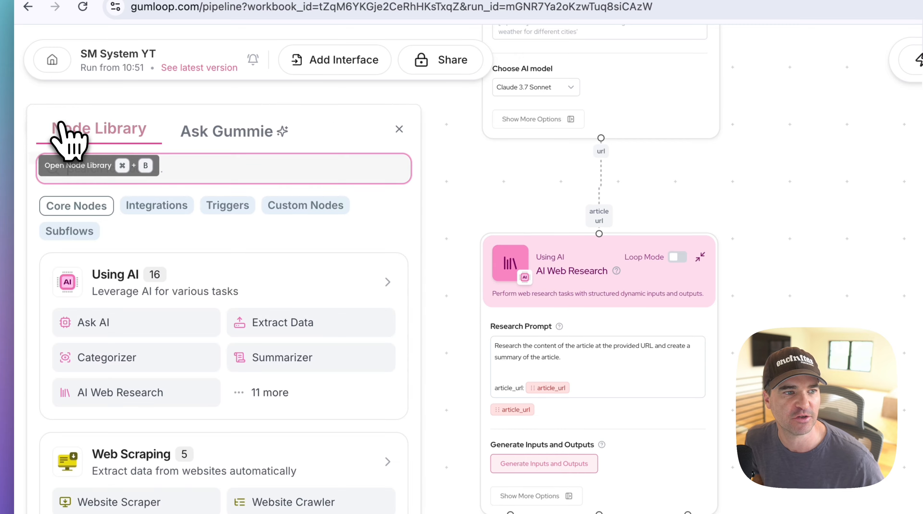
{"action": "left_click", "coordinate": [119, 333]}
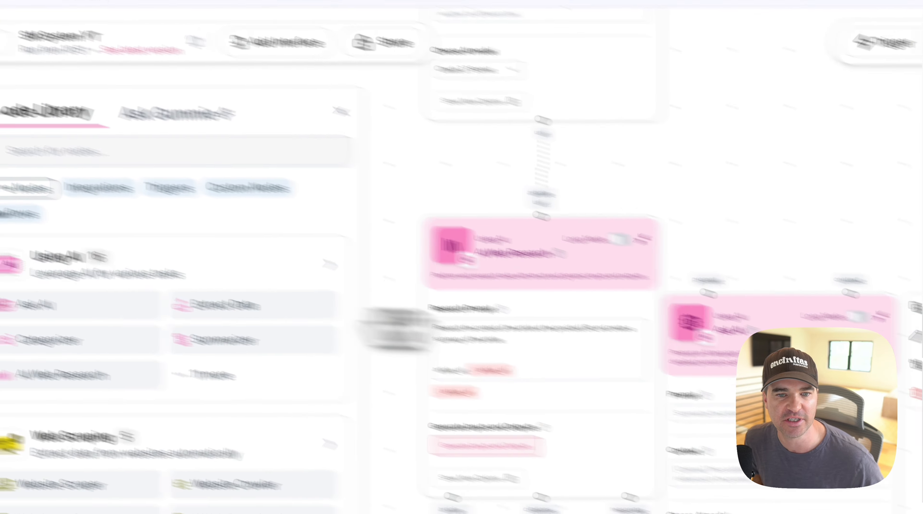
{"action": "left_click_drag", "start_coordinate": [558, 190], "coordinate": [482, 488]}
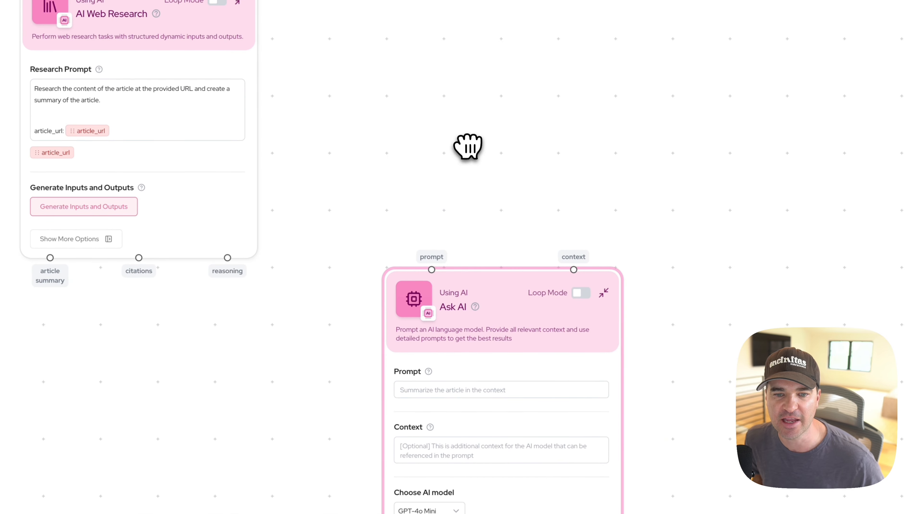
- Connect the AI Web Research node's article summary output to the Ask AI node's context input and reposition the Ask AI node
{"action": "left_click_drag", "start_coordinate": [474, 378], "coordinate": [481, 386]}
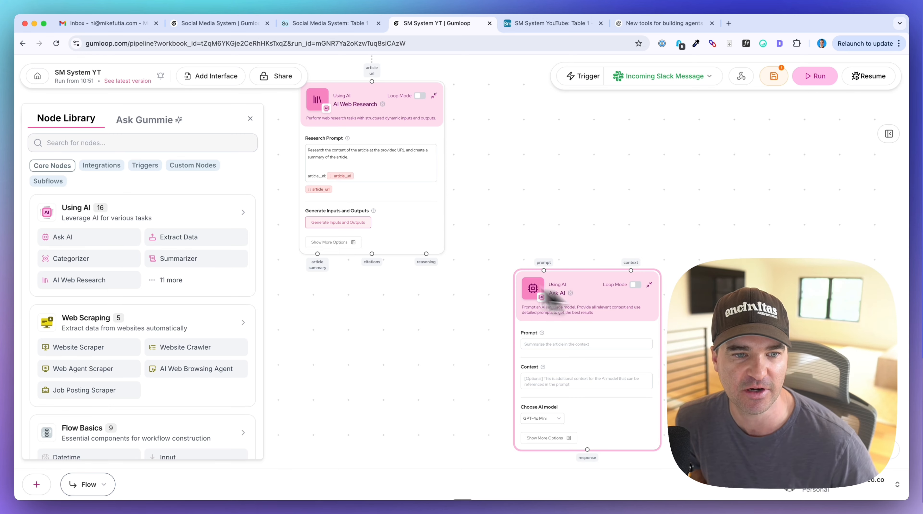
{"action": "left_click_drag", "start_coordinate": [318, 256], "coordinate": [631, 270]}
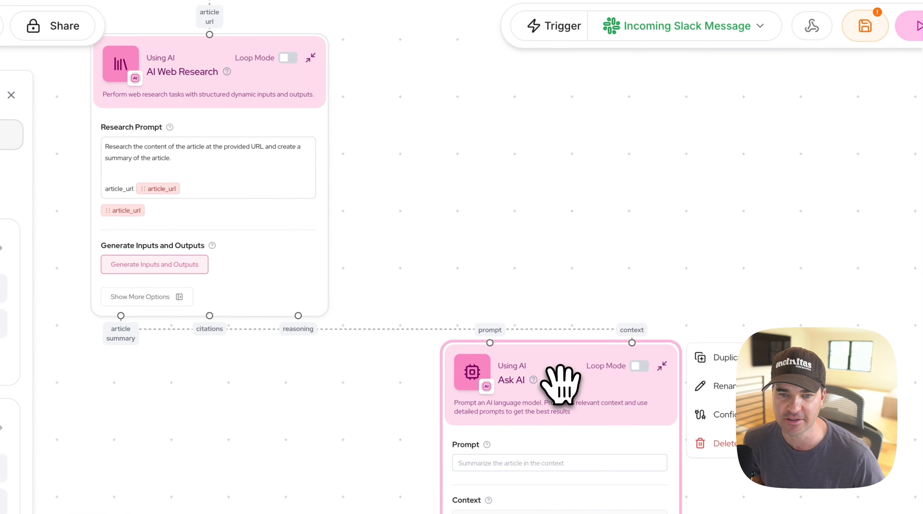
{"action": "left_click_drag", "start_coordinate": [561, 383], "coordinate": [539, 392]}
- Enter the Ask AI prompt "Generate a prompt to create an image based on the attached context", requesting the article's themes, tone, visual metaphors and fitting color palette
{"action": "left_click_drag", "start_coordinate": [535, 304], "coordinate": [535, 166]}
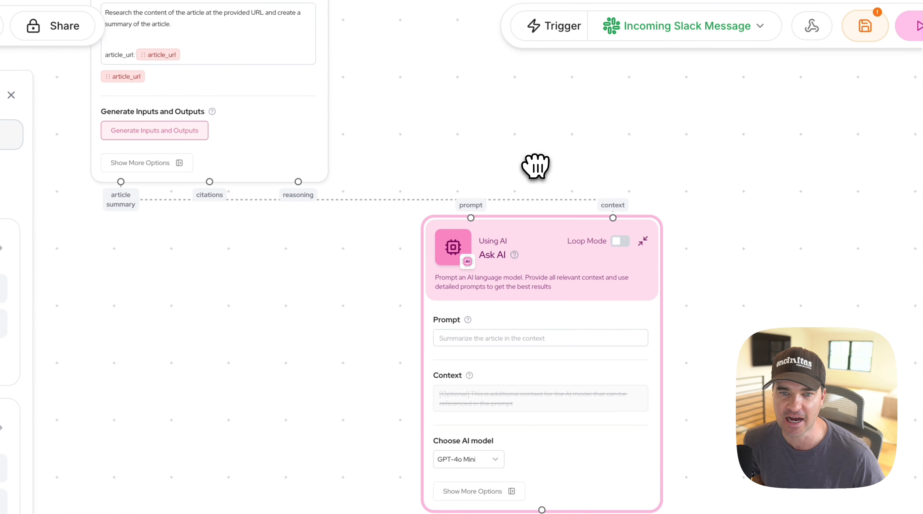
{"action": "scroll", "coordinate": [529, 158], "scroll_direction": "up", "scroll_amount": 5}
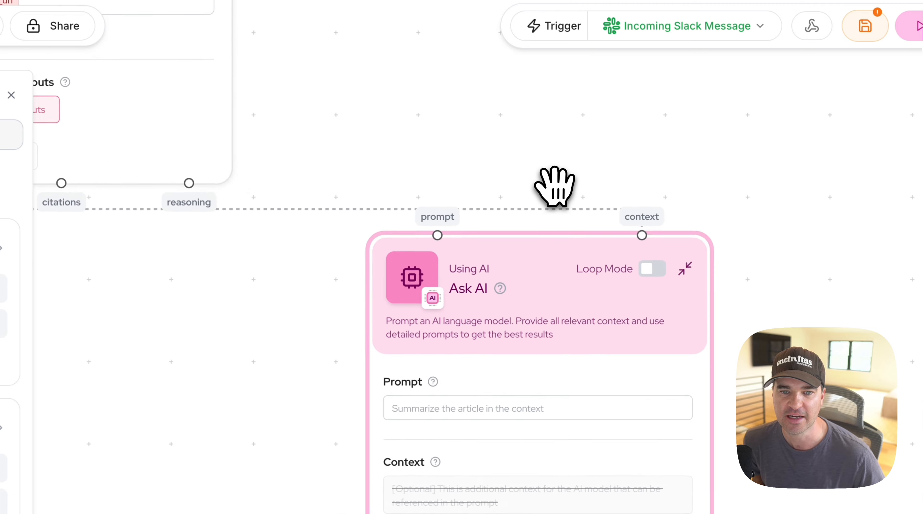
{"action": "left_click_drag", "start_coordinate": [544, 191], "coordinate": [526, 76]}
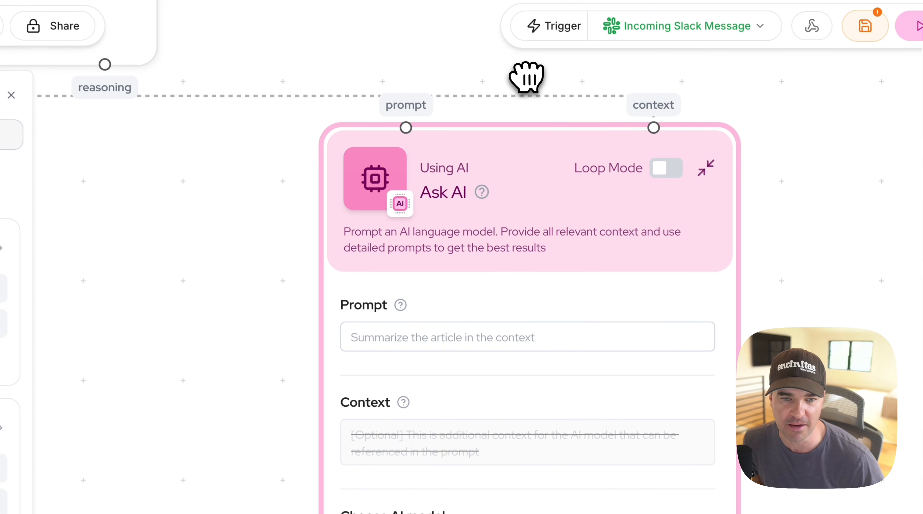
{"action": "left_click", "coordinate": [413, 338]}
{"action": "type", "text": "Generate a prompt to create an image based on the attached context.  The image should visually capture the core themes, key elements, and overall tone of the article. Include symbols or visual metaphors that represent the main ideas discussed, and adjust the style and color palette to reflect the subject matter."}
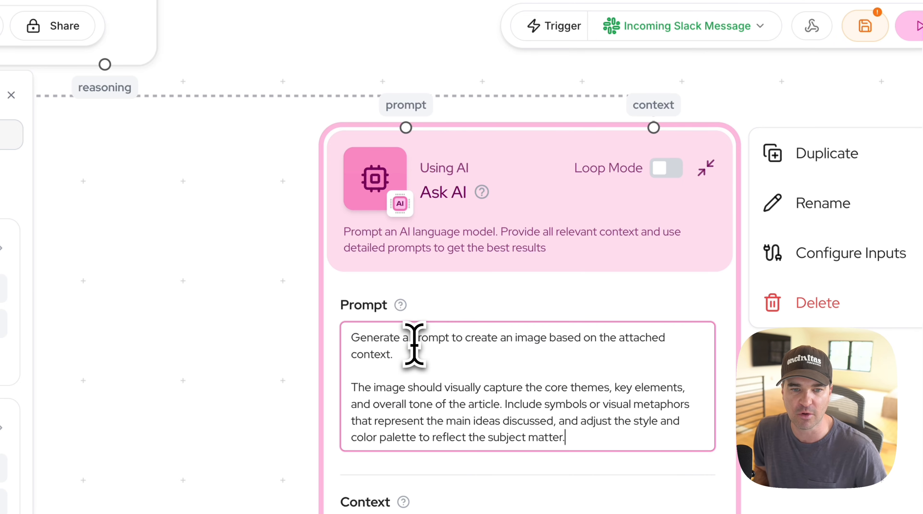
- Change the prompt's first sentence to ask for "an AI image" and review the paragraph describing the image
{"action": "left_click_drag", "start_coordinate": [356, 339], "coordinate": [432, 346]}
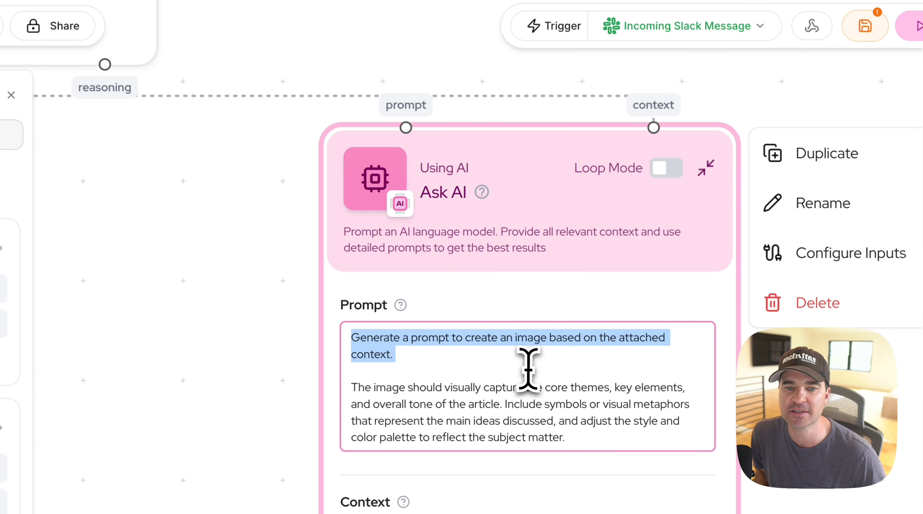
{"action": "left_click", "coordinate": [511, 343]}
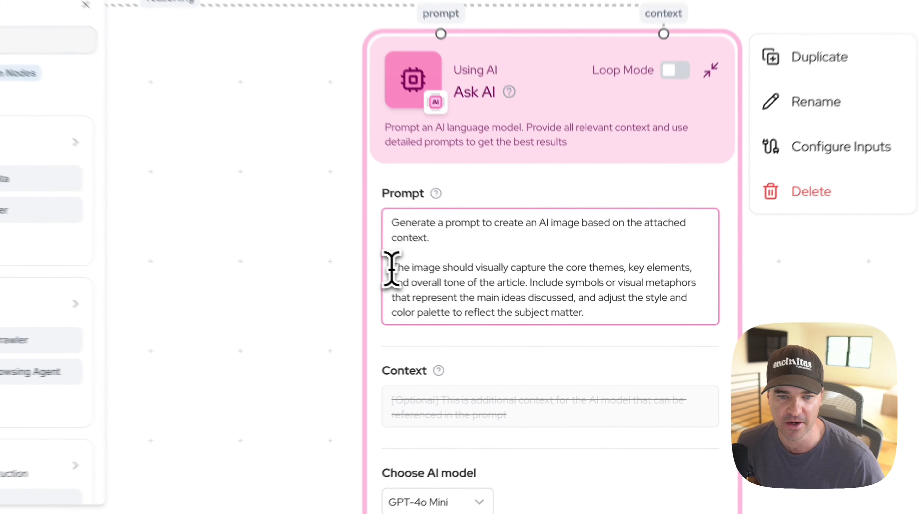
{"action": "left_click_drag", "start_coordinate": [459, 299], "coordinate": [539, 308]}
{"action": "left_click_drag", "start_coordinate": [504, 274], "coordinate": [606, 300]}
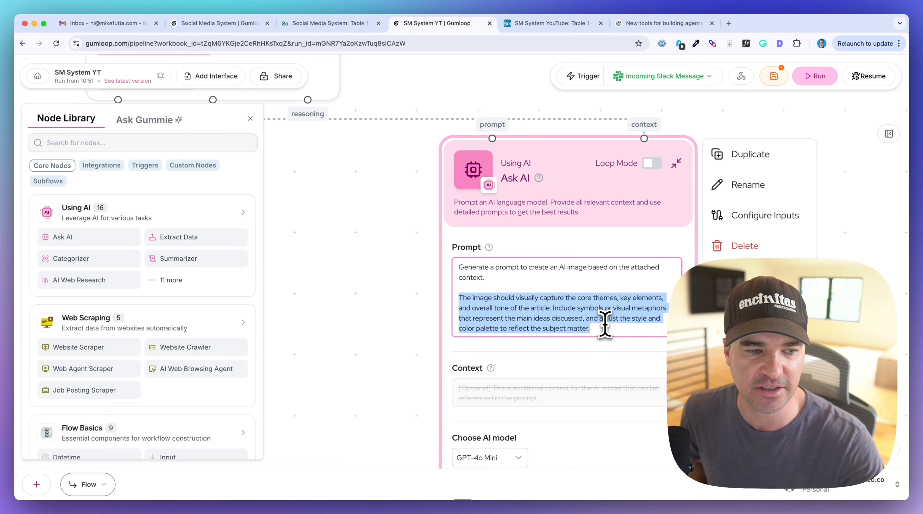
{"action": "left_click", "coordinate": [361, 274]}
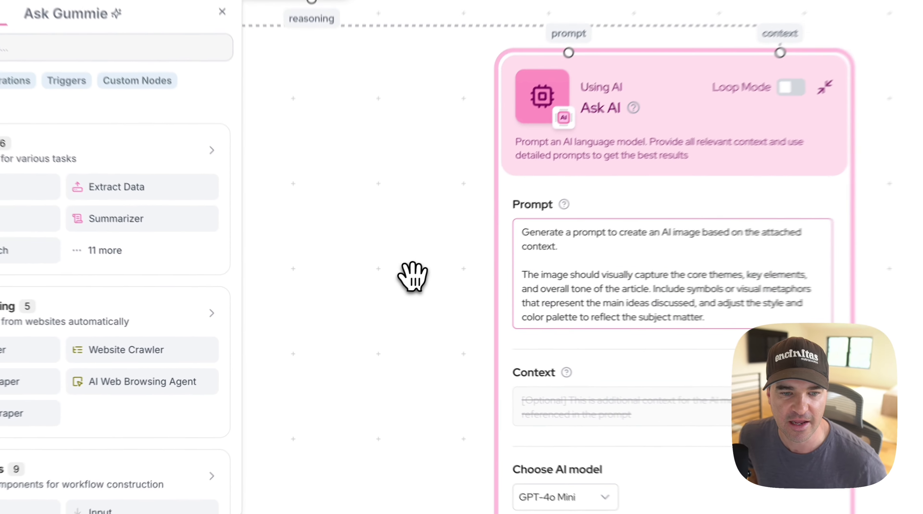
- Set the Ask AI node's model to Claude 3.7 Sonnet
{"action": "left_click", "coordinate": [533, 371]}
{"action": "scroll", "coordinate": [565, 432], "scroll_direction": "down", "scroll_amount": 5}
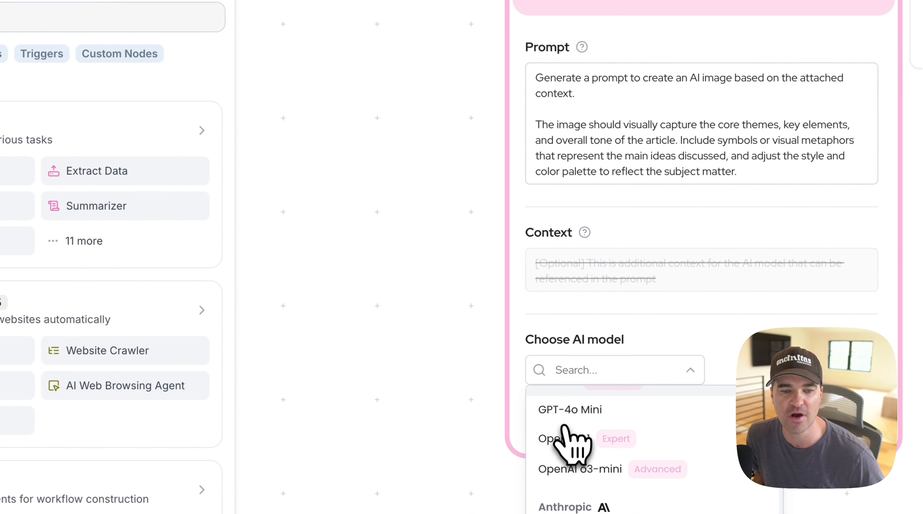
{"action": "left_click", "coordinate": [570, 431]}
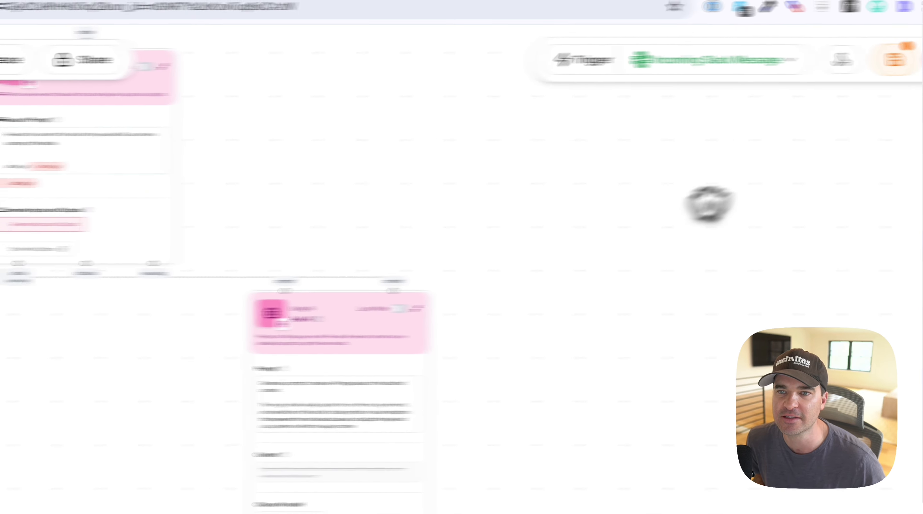
- Save and run the flow, and look through the node results of the run
{"action": "left_click", "coordinate": [894, 59]}
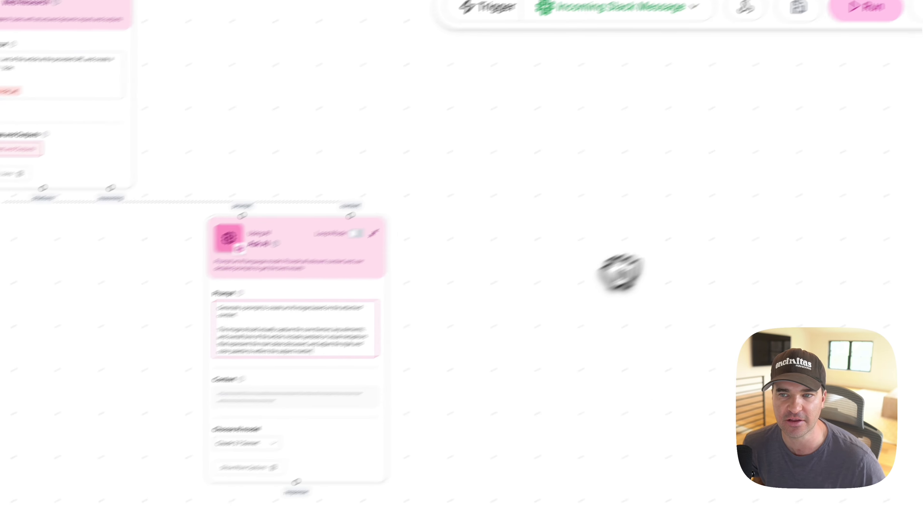
{"action": "left_click", "coordinate": [866, 8]}
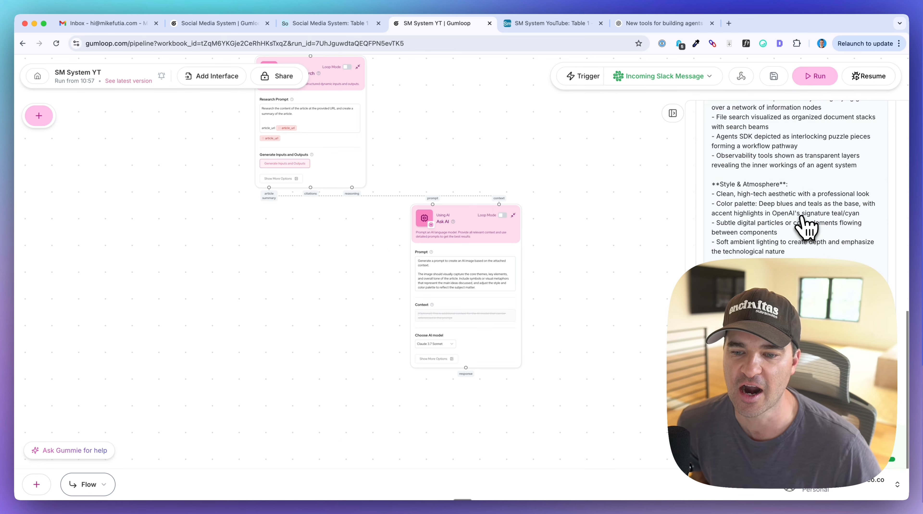
{"action": "scroll", "coordinate": [804, 227], "scroll_direction": "up", "scroll_amount": 10}
{"action": "scroll", "coordinate": [806, 227], "scroll_direction": "up", "scroll_amount": 5}
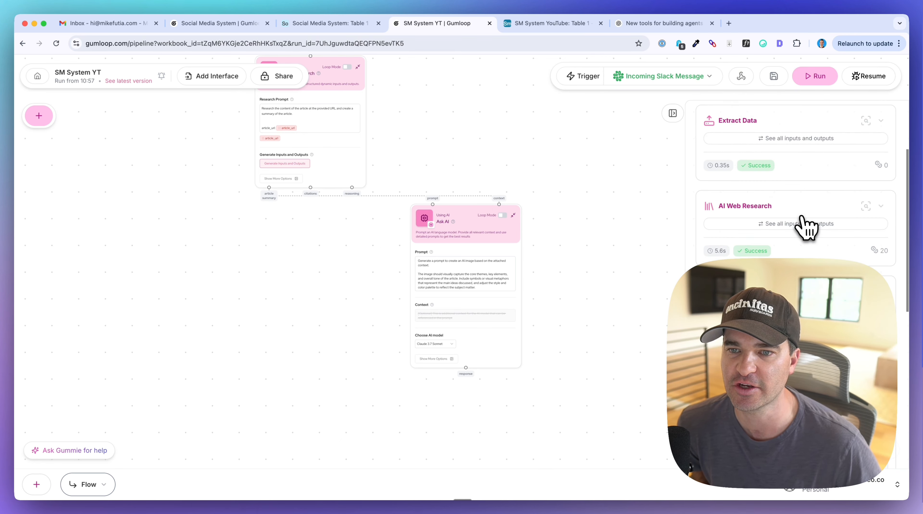
{"action": "scroll", "coordinate": [795, 247], "scroll_direction": "down", "scroll_amount": 3}
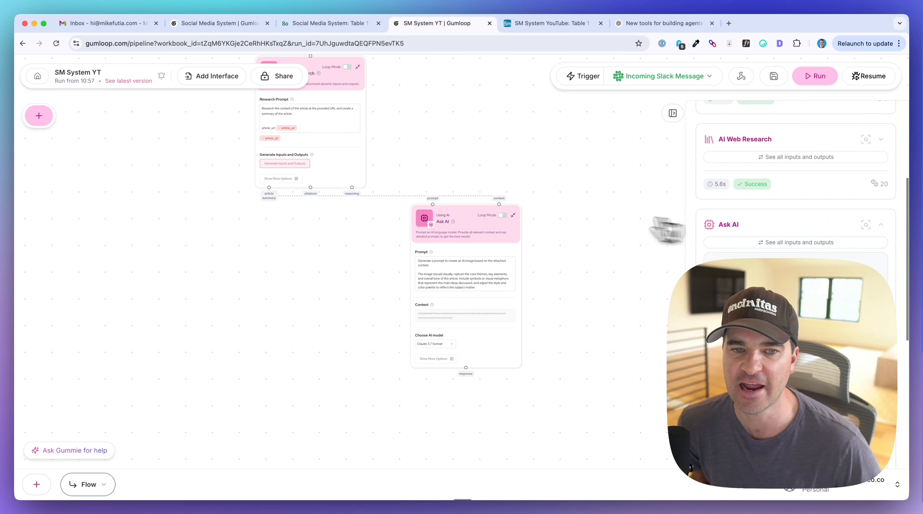
- Rename the Ask AI node to "Image Prompt" and move it further from the AI Web Research node
{"action": "left_click", "coordinate": [542, 225]}
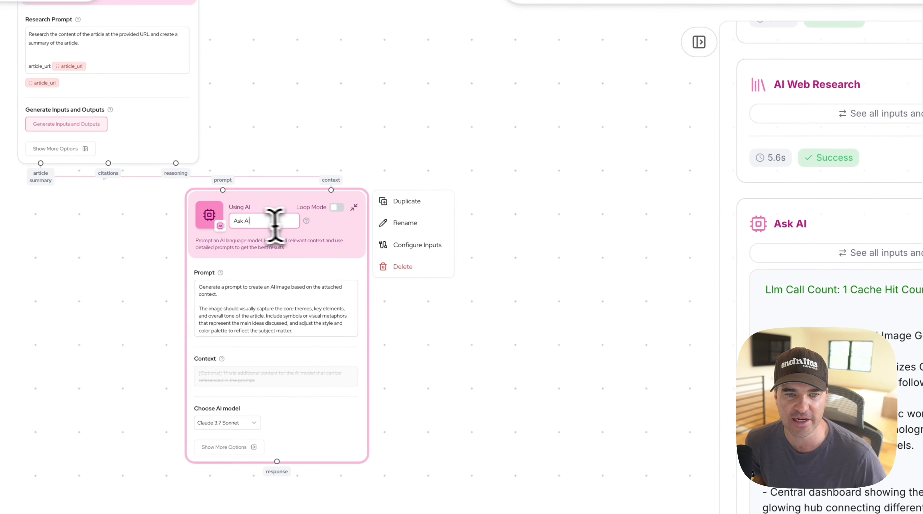
{"action": "left_click_drag", "start_coordinate": [275, 223], "coordinate": [405, 254]}
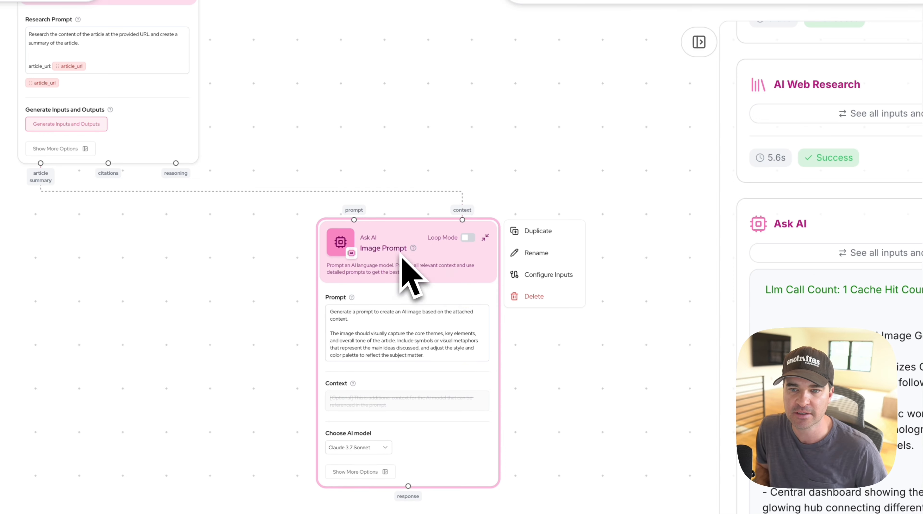
- Open the Ask AI run's full inputs and outputs, read the generated response and close the details
{"action": "left_click", "coordinate": [624, 299]}
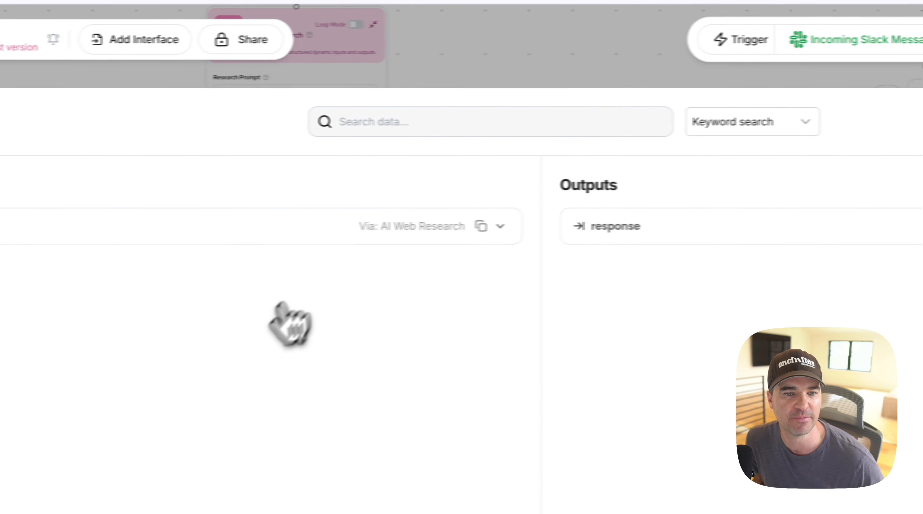
{"action": "left_click", "coordinate": [364, 234]}
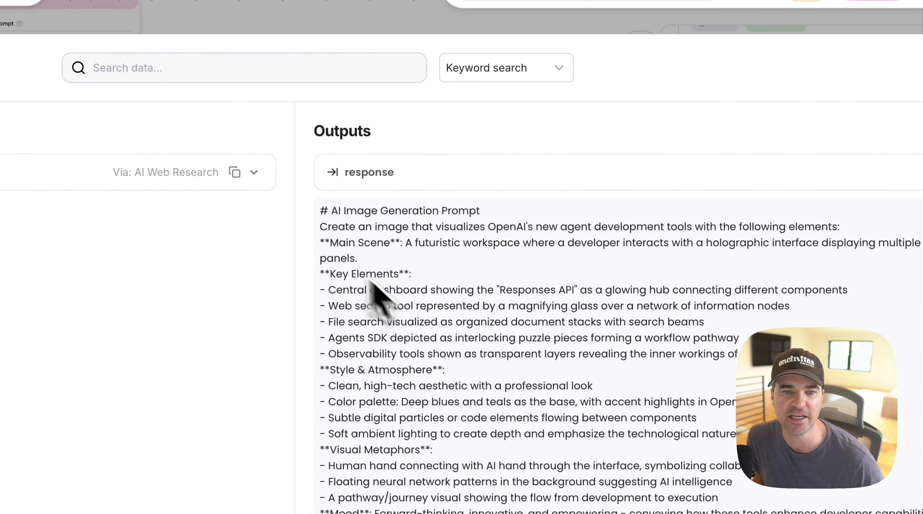
{"action": "left_click_drag", "start_coordinate": [321, 212], "coordinate": [538, 219]}
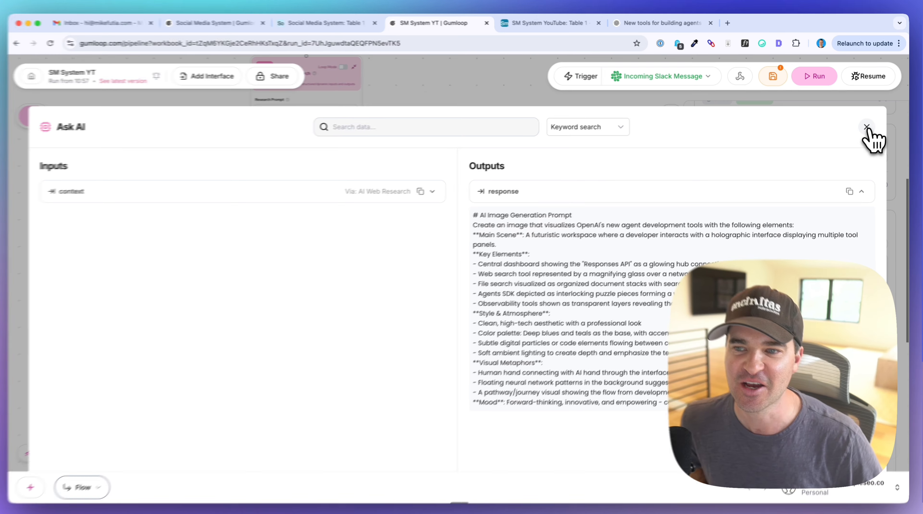
{"action": "left_click", "coordinate": [866, 126]}
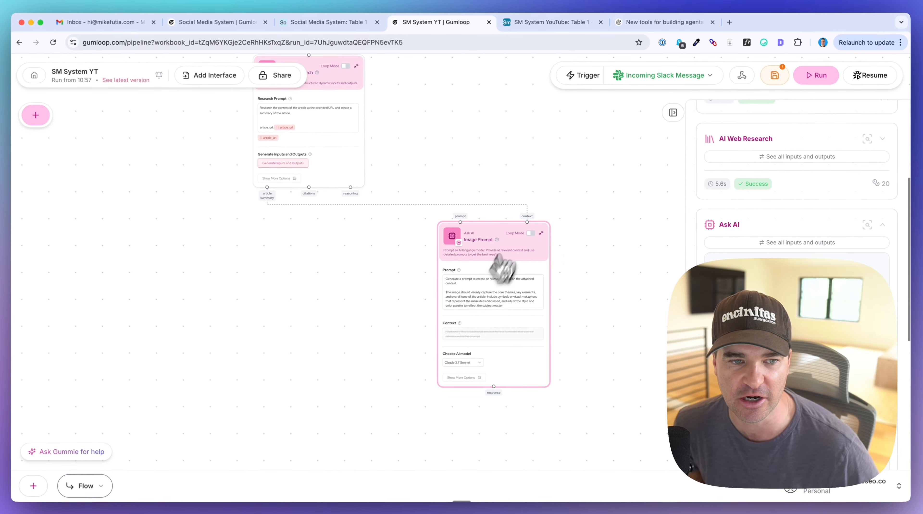
- Examine the key elements and style sections of the image generation prompt in the Ask AI run result
{"action": "scroll", "coordinate": [723, 273], "scroll_direction": "down", "scroll_amount": 5}
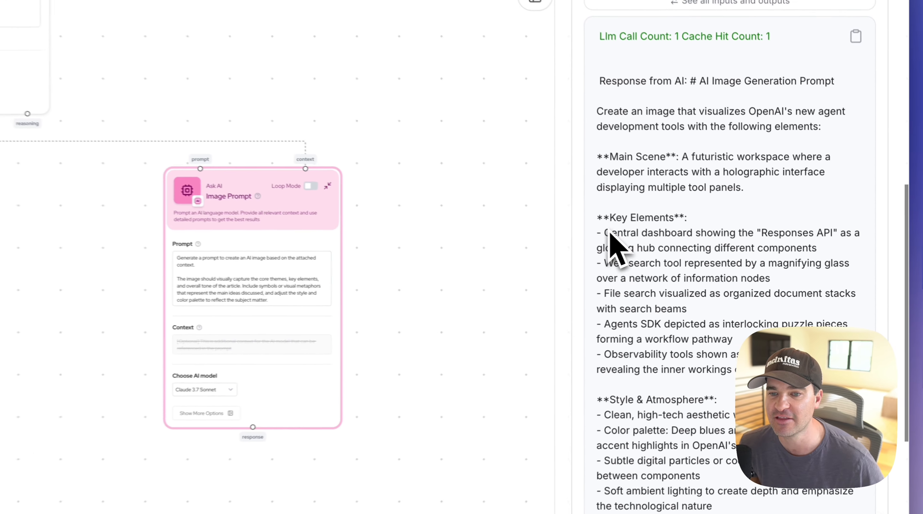
{"action": "left_click_drag", "start_coordinate": [596, 233], "coordinate": [801, 249]}
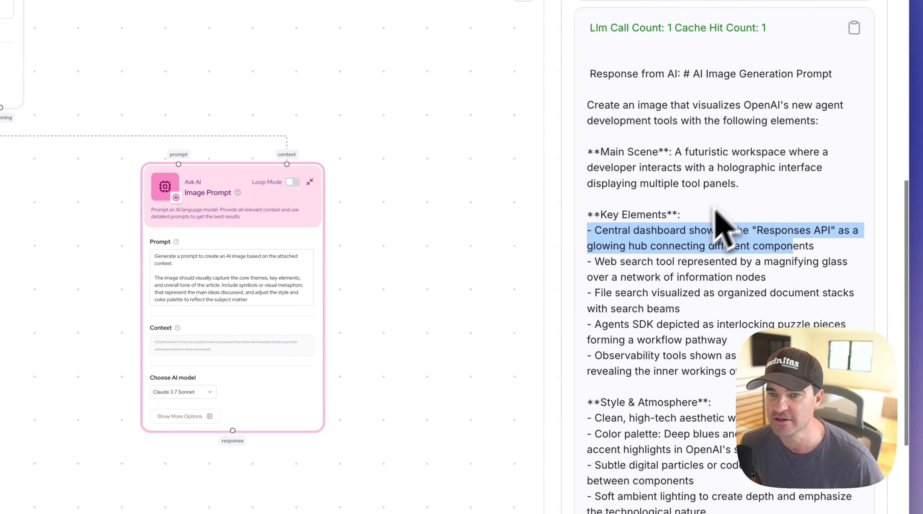
{"action": "scroll", "coordinate": [706, 234], "scroll_direction": "down", "scroll_amount": 2}
{"action": "left_click_drag", "start_coordinate": [730, 176], "coordinate": [807, 207]}
{"action": "scroll", "coordinate": [710, 304], "scroll_direction": "down", "scroll_amount": 2}
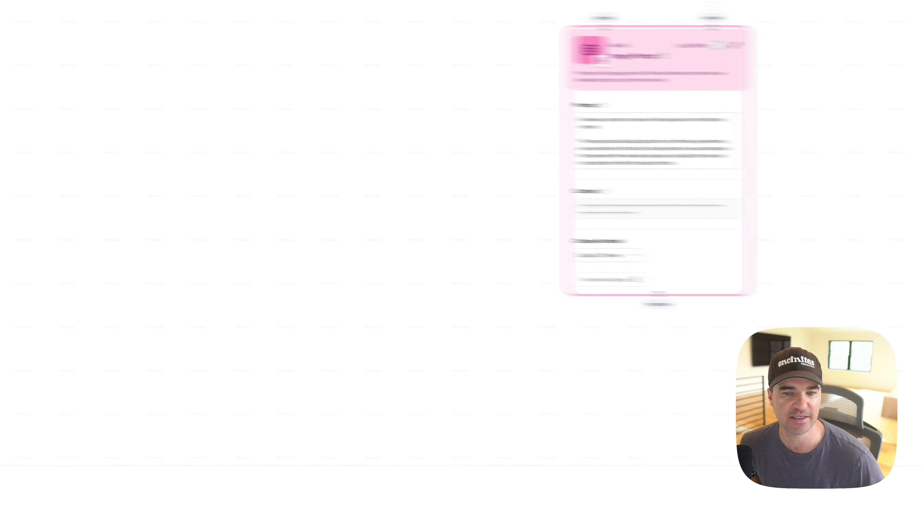
- Add a Generate High Quality Image (DALL-E 3) node from the full Using AI node category
{"action": "left_click", "coordinate": [7, 86]}
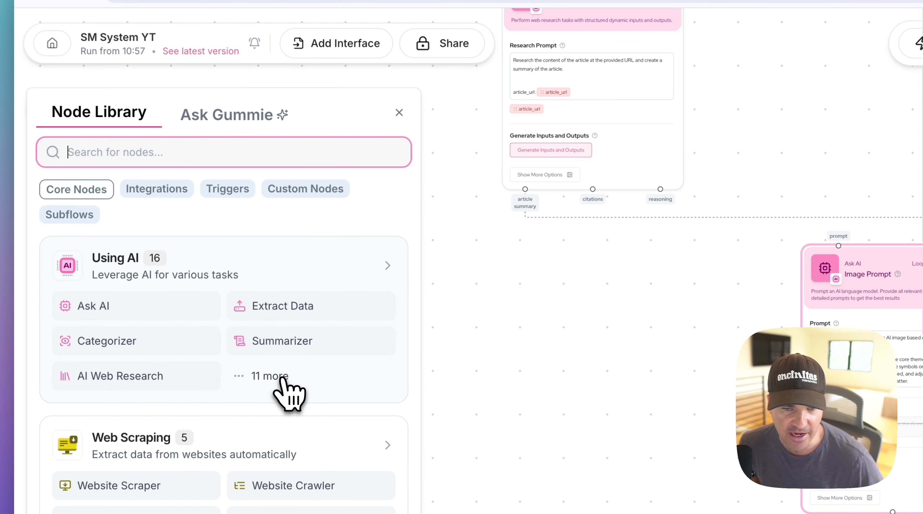
{"action": "left_click", "coordinate": [283, 379]}
{"action": "left_click_drag", "start_coordinate": [750, 264], "coordinate": [539, 343]}
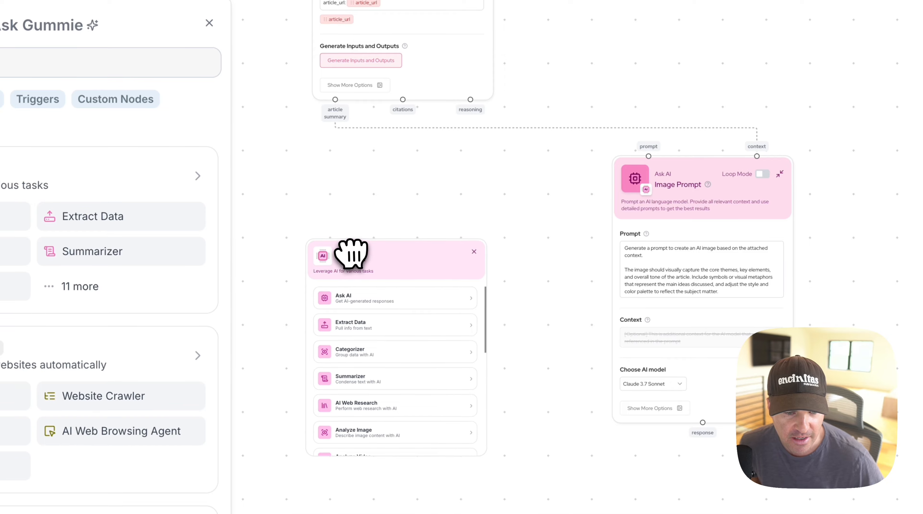
{"action": "scroll", "coordinate": [399, 371], "scroll_direction": "down", "scroll_amount": 5}
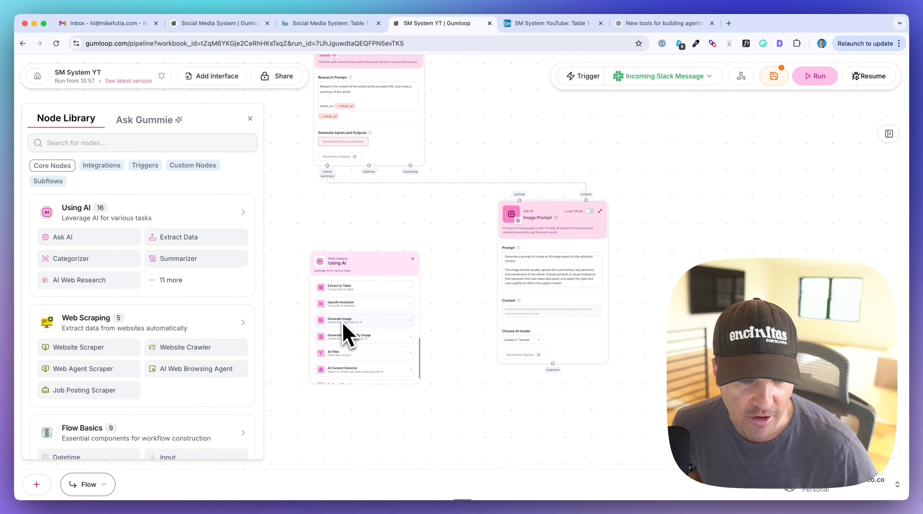
{"action": "scroll", "coordinate": [352, 230], "scroll_direction": "up", "scroll_amount": 5}
{"action": "left_click_drag", "start_coordinate": [352, 230], "coordinate": [373, 137]}
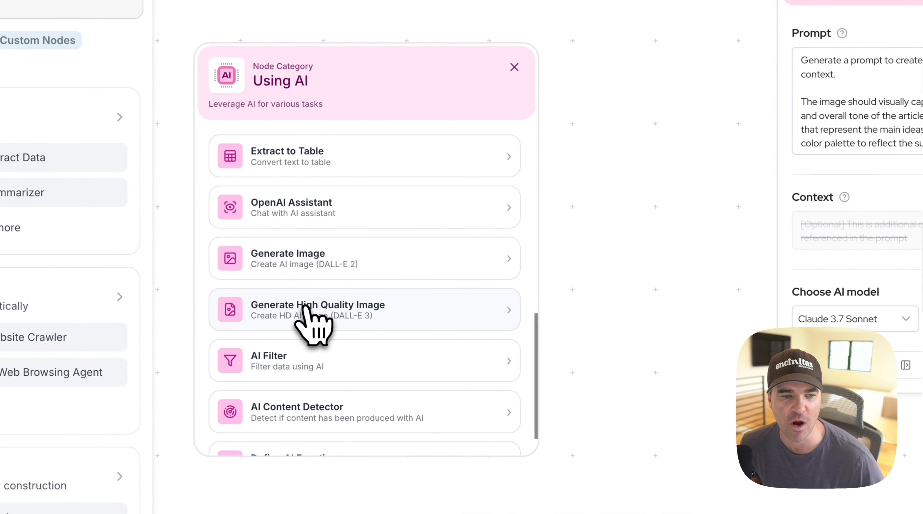
{"action": "left_click", "coordinate": [316, 321]}
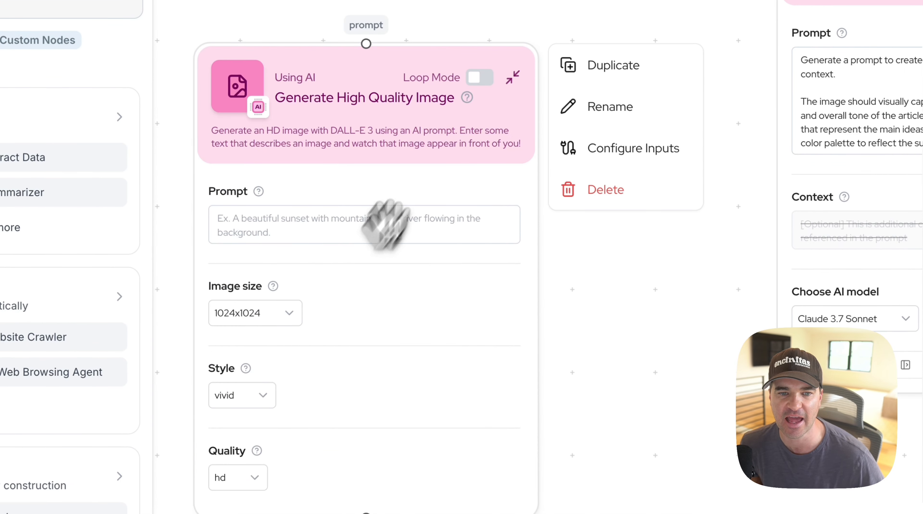
- Place the Generate High Quality Image node directly below the Image Prompt node
{"action": "left_click_drag", "start_coordinate": [383, 220], "coordinate": [681, 344]}
{"action": "scroll", "coordinate": [570, 187], "scroll_direction": "down", "scroll_amount": 5}
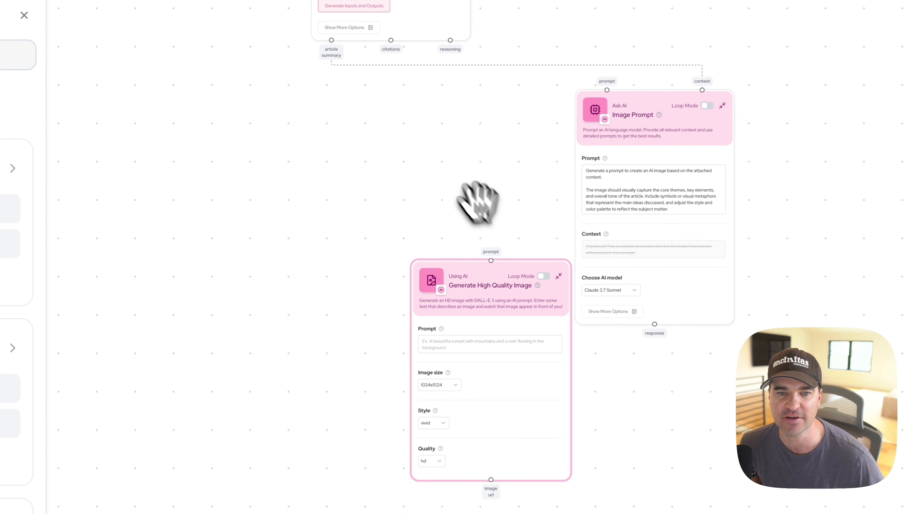
{"action": "left_click_drag", "start_coordinate": [437, 162], "coordinate": [391, 66]}
{"action": "left_click_drag", "start_coordinate": [475, 252], "coordinate": [643, 371]}
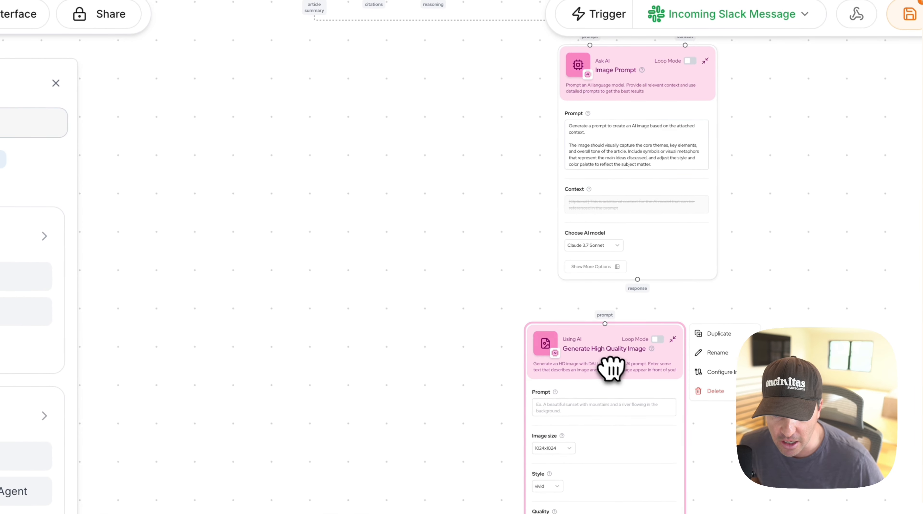
- Connect the Image Prompt node's response output to the Generate High Quality Image node's prompt input and view its settings
{"action": "scroll", "coordinate": [461, 260], "scroll_direction": "up", "scroll_amount": 2}
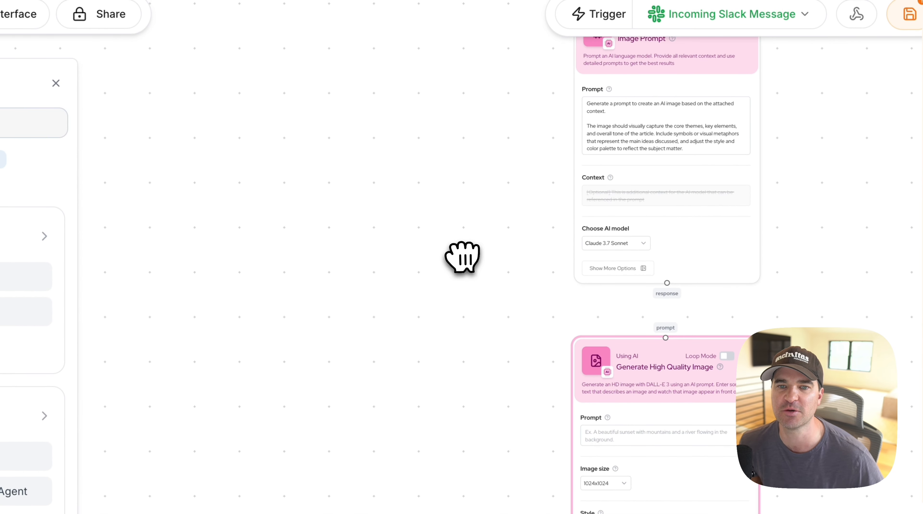
{"action": "left_click_drag", "start_coordinate": [492, 251], "coordinate": [316, 189]}
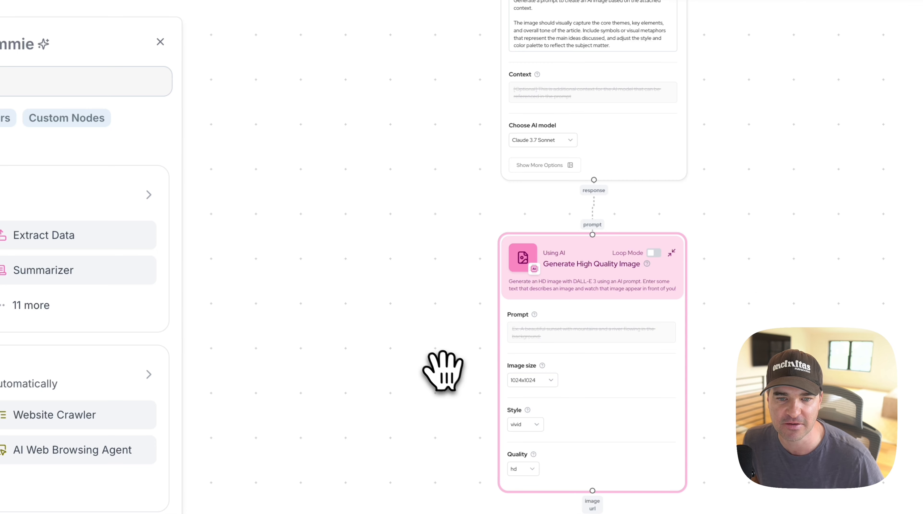
{"action": "scroll", "coordinate": [443, 371], "scroll_direction": "up", "scroll_amount": 3}
{"action": "left_click_drag", "start_coordinate": [473, 319], "coordinate": [342, 255]}
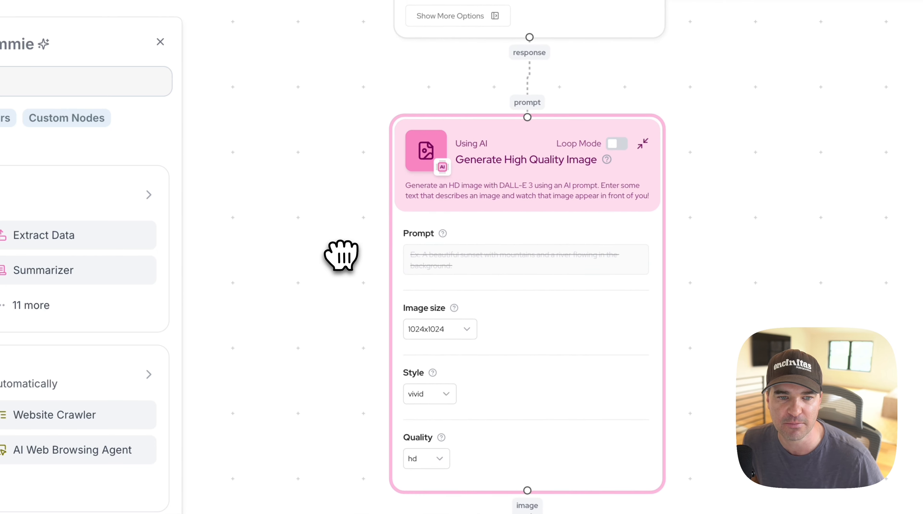
- Review the Generate High Quality Image node's size, style and quality options, keeping 1024x1024, vivid and hd
{"action": "scroll", "coordinate": [342, 205], "scroll_direction": "up", "scroll_amount": 2}
{"action": "left_click_drag", "start_coordinate": [335, 199], "coordinate": [295, 107]}
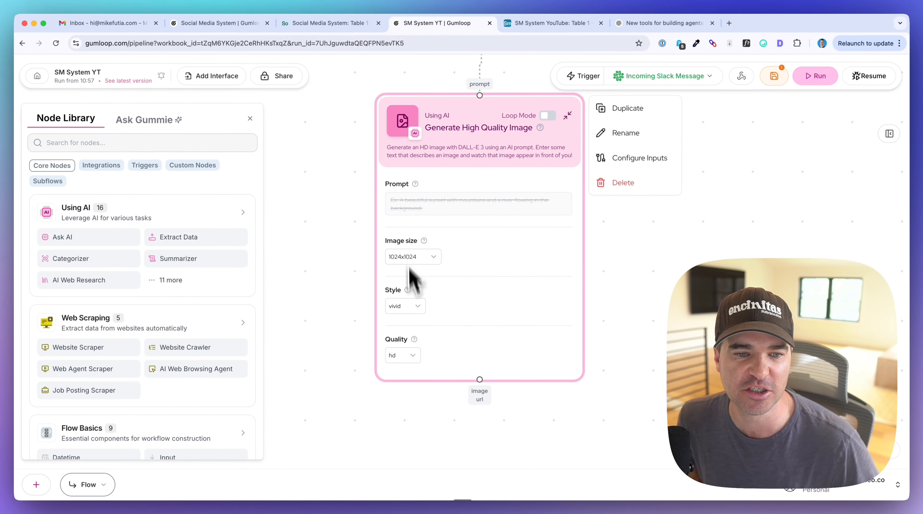
{"action": "left_click", "coordinate": [404, 257]}
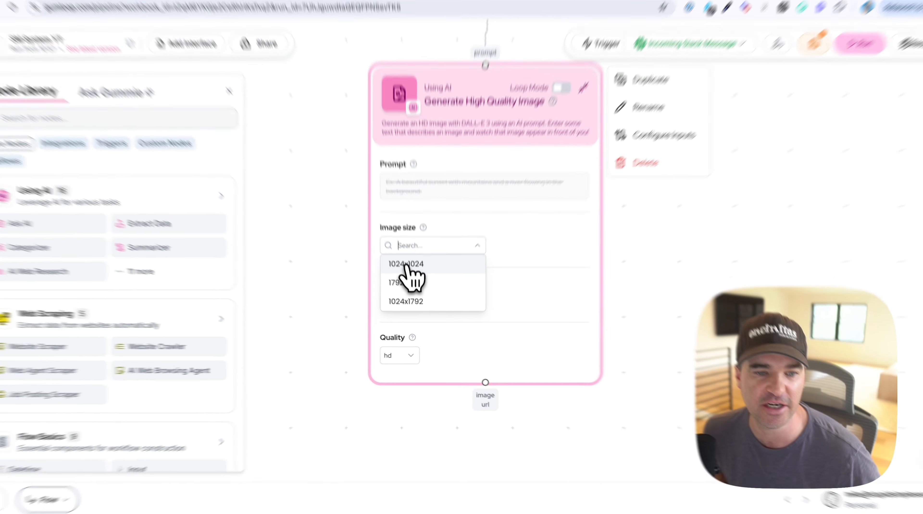
{"action": "left_click", "coordinate": [410, 274]}
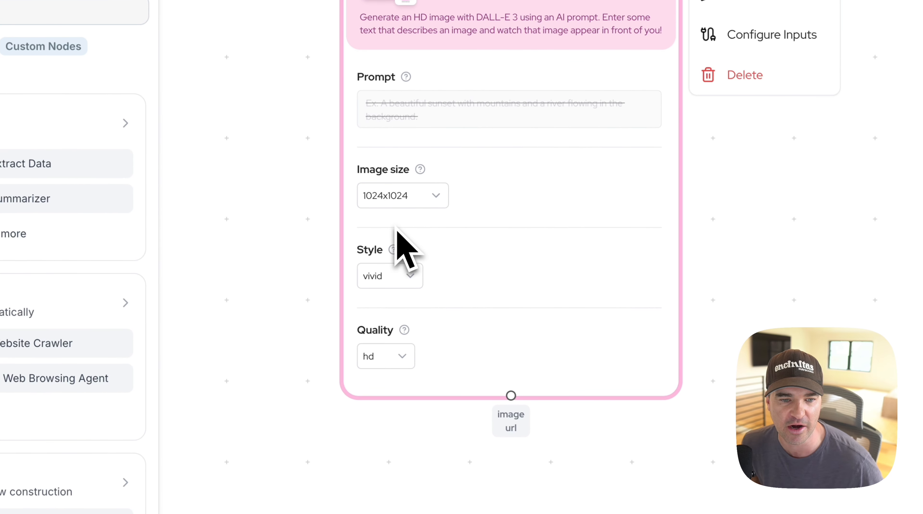
{"action": "left_click", "coordinate": [400, 272]}
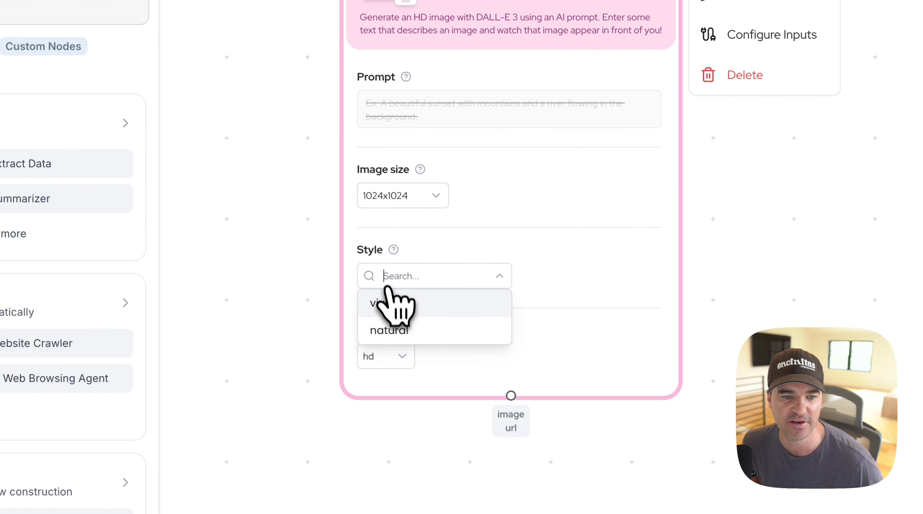
{"action": "left_click", "coordinate": [391, 302]}
{"action": "left_click", "coordinate": [395, 356]}
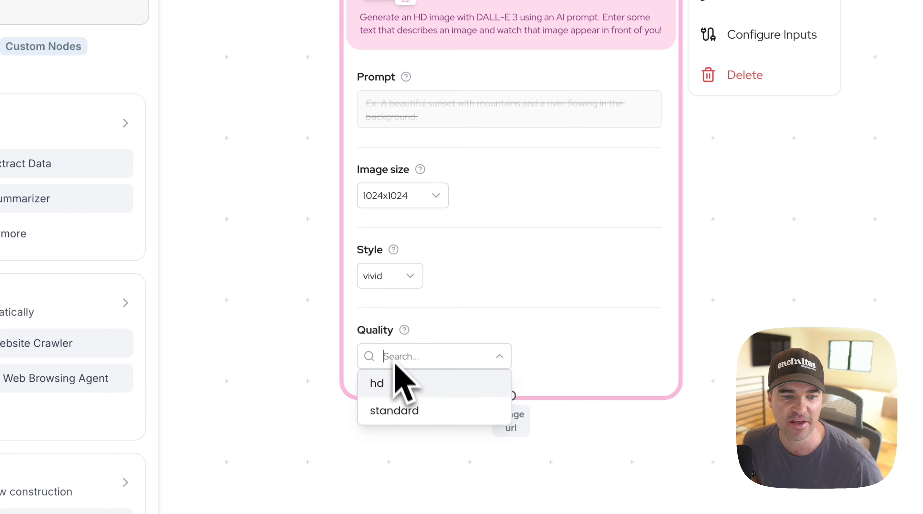
{"action": "left_click", "coordinate": [393, 394]}
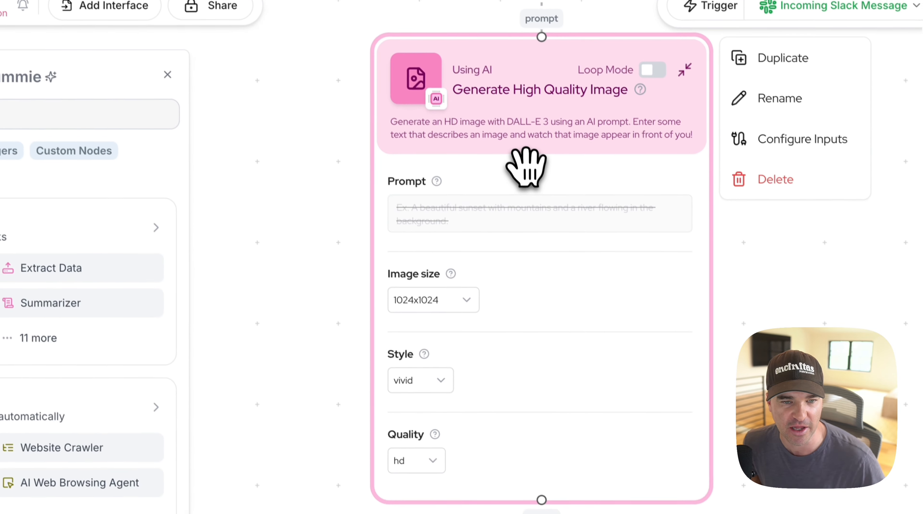
- Save the flow with the connected Generate High Quality Image node and run it
{"action": "scroll", "coordinate": [506, 77], "scroll_direction": "down", "scroll_amount": 3}
{"action": "scroll", "coordinate": [385, 181], "scroll_direction": "down", "scroll_amount": 3}
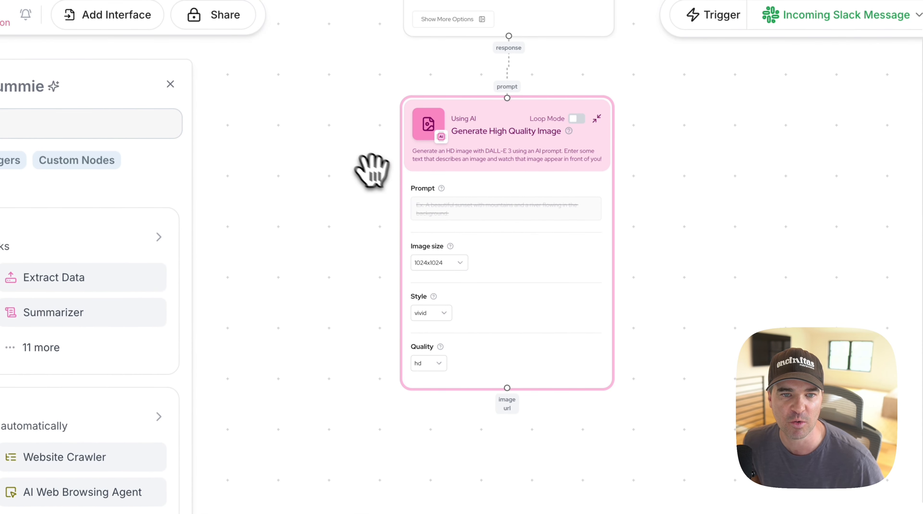
{"action": "left_click_drag", "start_coordinate": [370, 169], "coordinate": [376, 351]}
{"action": "left_click_drag", "start_coordinate": [353, 236], "coordinate": [367, 367]}
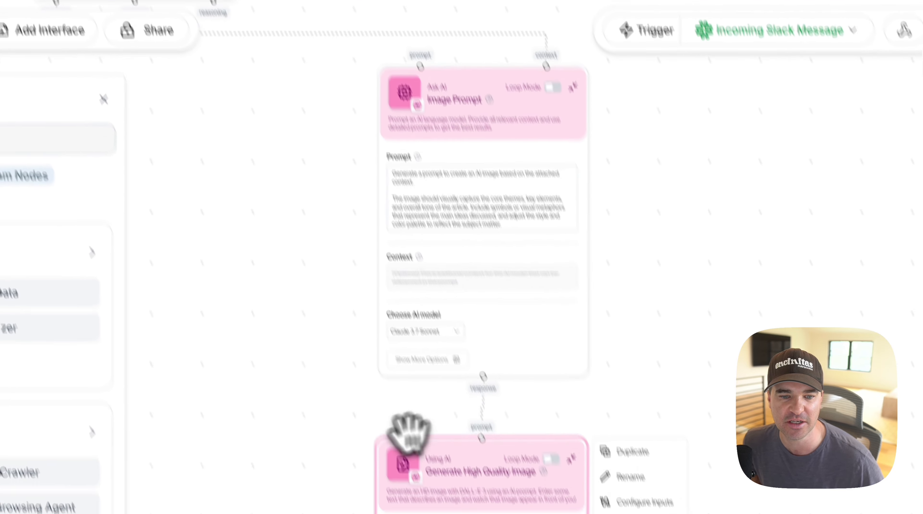
{"action": "left_click_drag", "start_coordinate": [300, 446], "coordinate": [299, 252]}
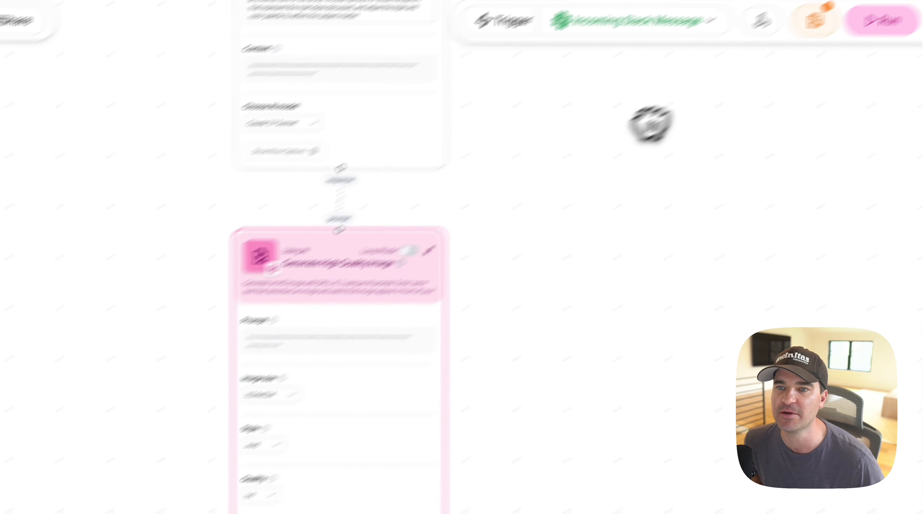
{"action": "left_click", "coordinate": [814, 21]}
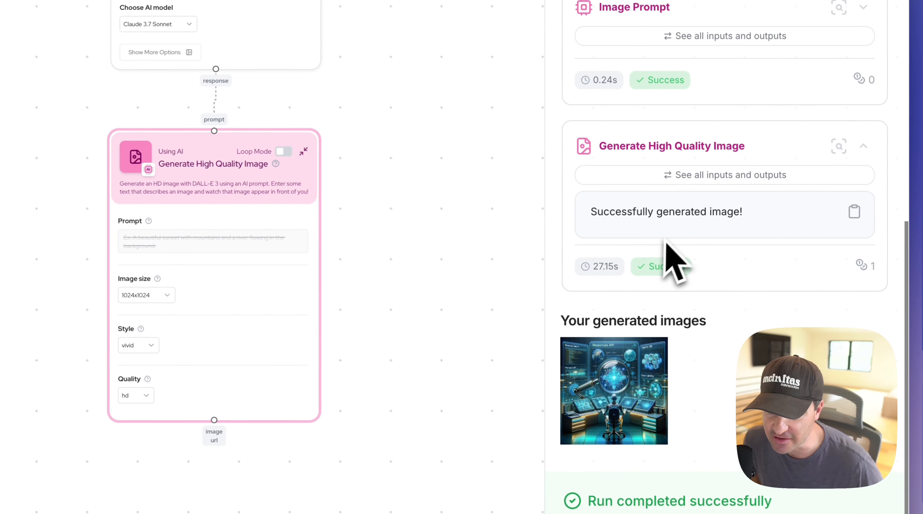
- Inspect all inputs and outputs of the Generate High Quality Image node's run
{"action": "left_click", "coordinate": [648, 174]}
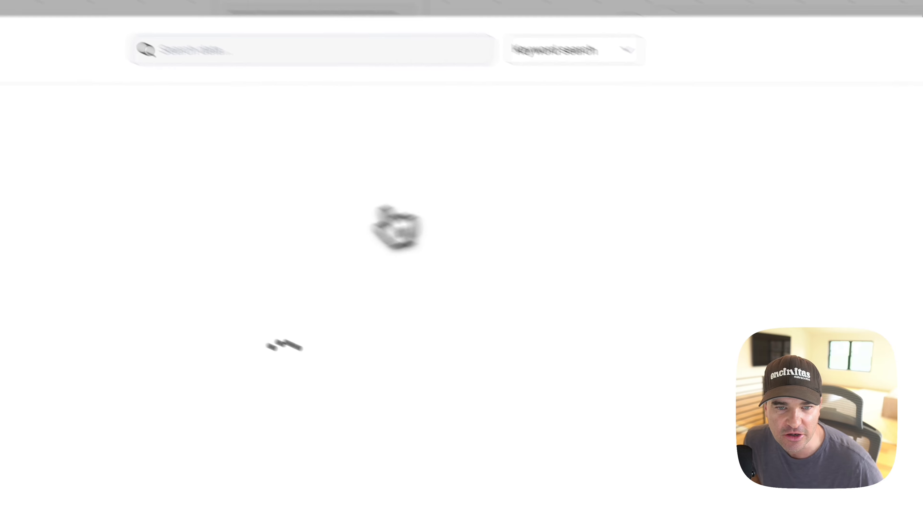
{"action": "left_click", "coordinate": [448, 211]}
{"action": "triple_click", "coordinate": [466, 254]}
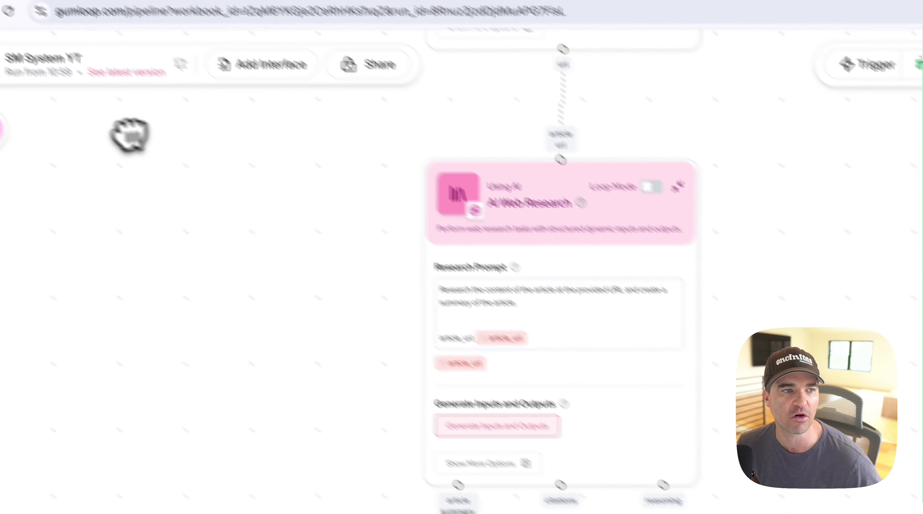
- Add an Ask AI node and place it on empty canvas below and to the left of the AI Web Research node
{"action": "left_click", "coordinate": [58, 196]}
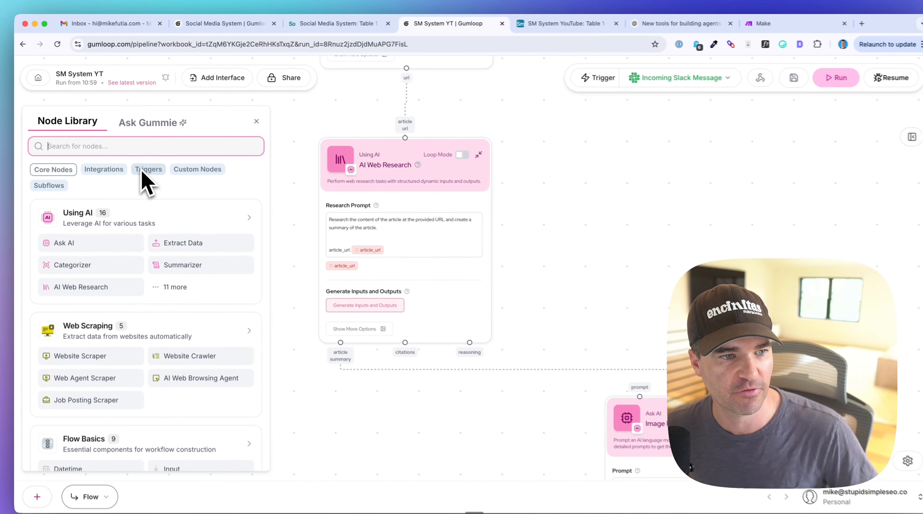
{"action": "left_click", "coordinate": [76, 238]}
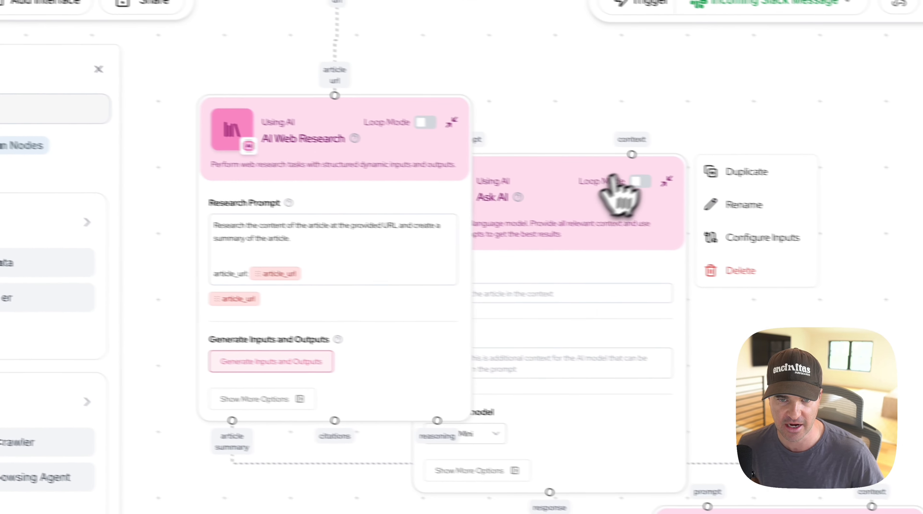
{"action": "left_click_drag", "start_coordinate": [597, 177], "coordinate": [470, 480]}
{"action": "left_click", "coordinate": [98, 69]}
{"action": "scroll", "coordinate": [518, 306], "scroll_direction": "down", "scroll_amount": 5}
{"action": "left_click_drag", "start_coordinate": [523, 306], "coordinate": [61, 254]}
- Rename the new Ask AI node as LinkedIn Writer
{"action": "left_click", "coordinate": [519, 375]}
{"action": "left_click_drag", "start_coordinate": [305, 358], "coordinate": [330, 360]}
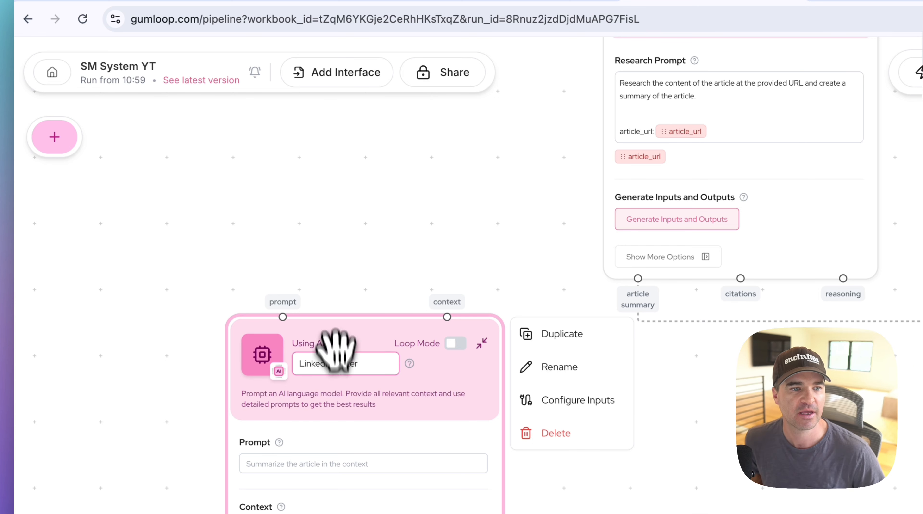
{"action": "left_click", "coordinate": [340, 220]}
{"action": "left_click_drag", "start_coordinate": [354, 313], "coordinate": [349, 387]}
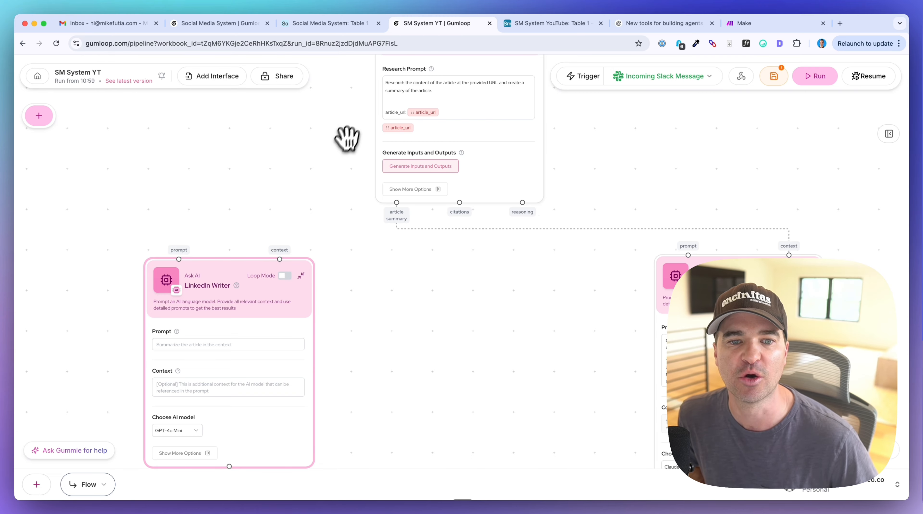
- Connect the AI Web Research node's article summary output to the LinkedIn Writer node's context input
{"action": "scroll", "coordinate": [334, 176], "scroll_direction": "down", "scroll_amount": 3}
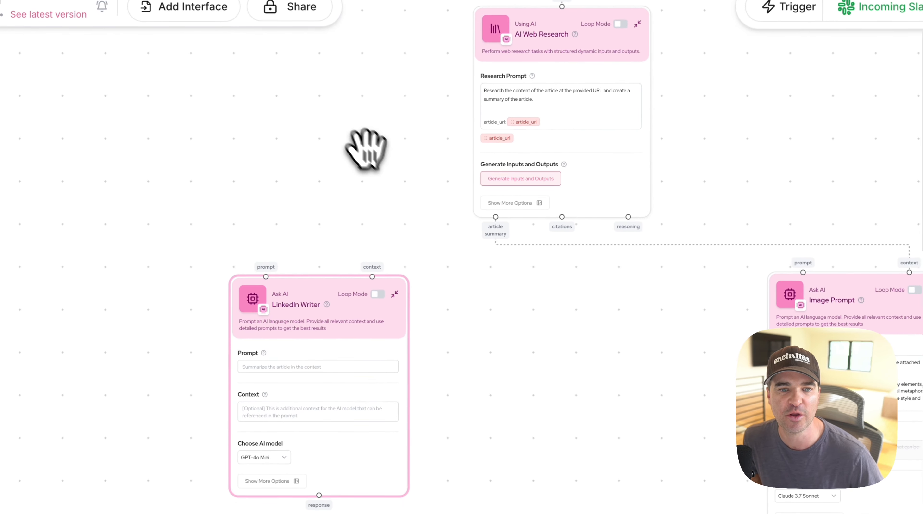
{"action": "scroll", "coordinate": [408, 191], "scroll_direction": "up", "scroll_amount": 5}
{"action": "scroll", "coordinate": [428, 172], "scroll_direction": "down", "scroll_amount": 2}
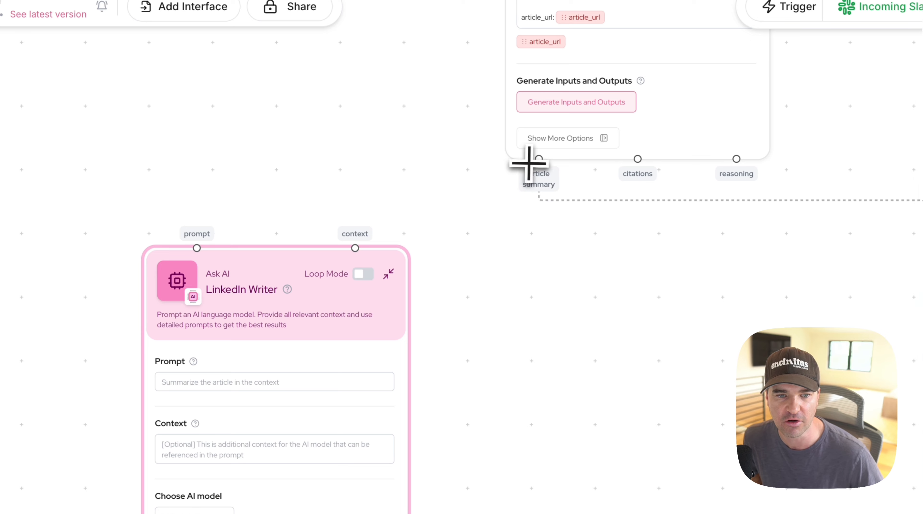
{"action": "left_click_drag", "start_coordinate": [408, 233], "coordinate": [355, 249]}
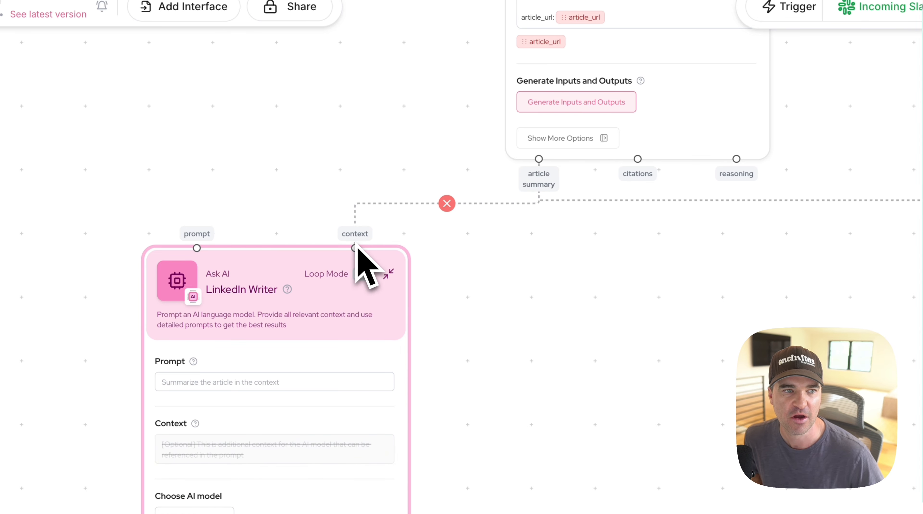
{"action": "mouse_move", "coordinate": [196, 428]}
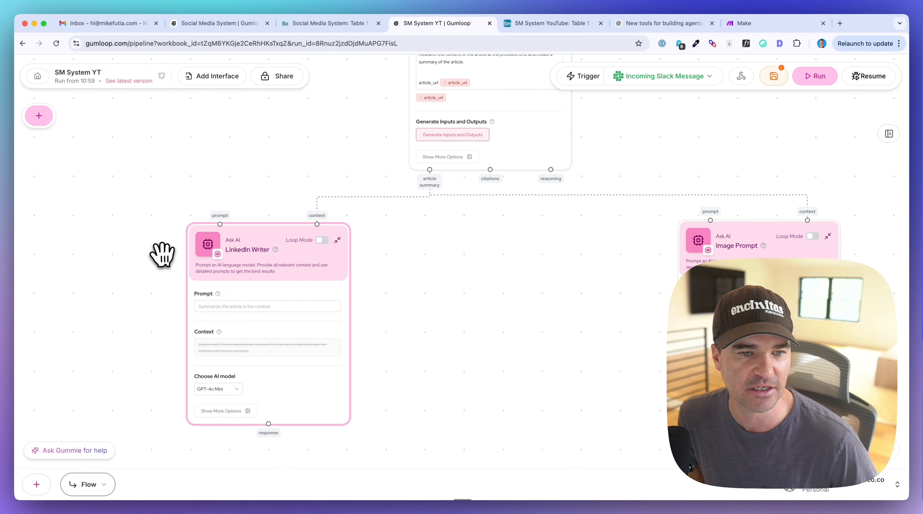
- Open the LinkedIn Writer node's prompt for editing
{"action": "scroll", "coordinate": [161, 254], "scroll_direction": "up", "scroll_amount": 2}
{"action": "left_click_drag", "start_coordinate": [162, 254], "coordinate": [143, 210]}
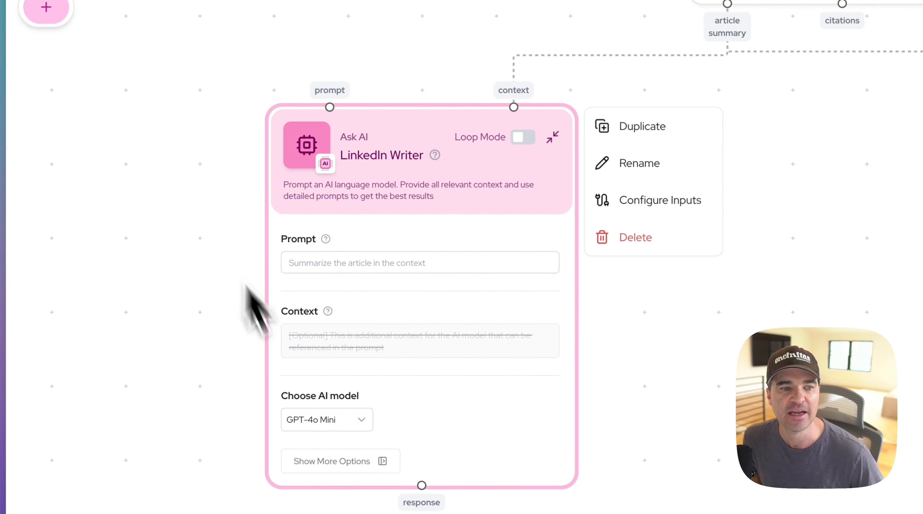
{"action": "left_click", "coordinate": [322, 263]}
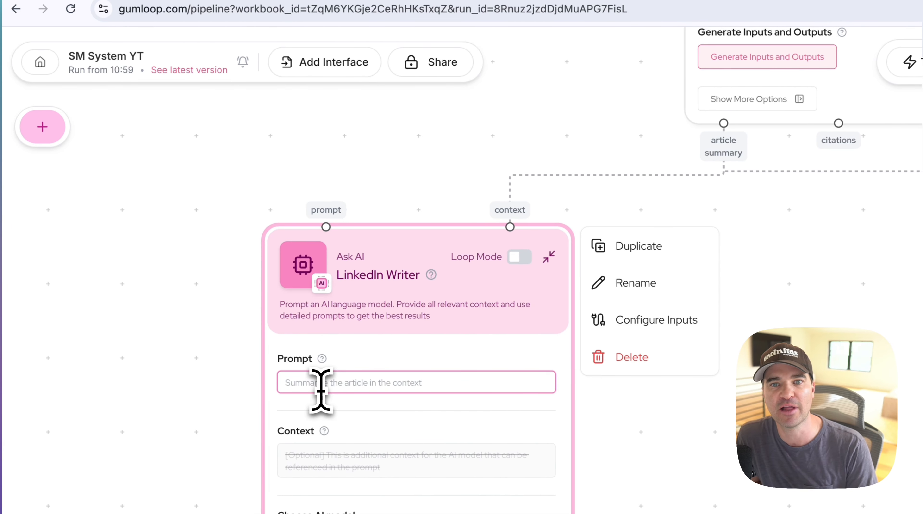
- Switch to the Social Media System table in Airtable and read the full LinkedIn Post of the OpenAI article record
{"action": "left_click", "coordinate": [431, 22]}
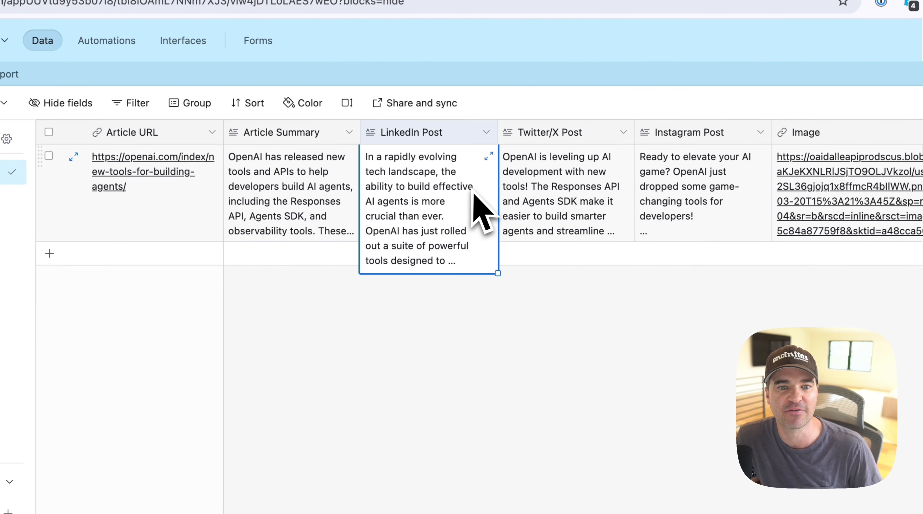
{"action": "left_click", "coordinate": [488, 156]}
{"action": "scroll", "coordinate": [549, 282], "scroll_direction": "down", "scroll_amount": 5}
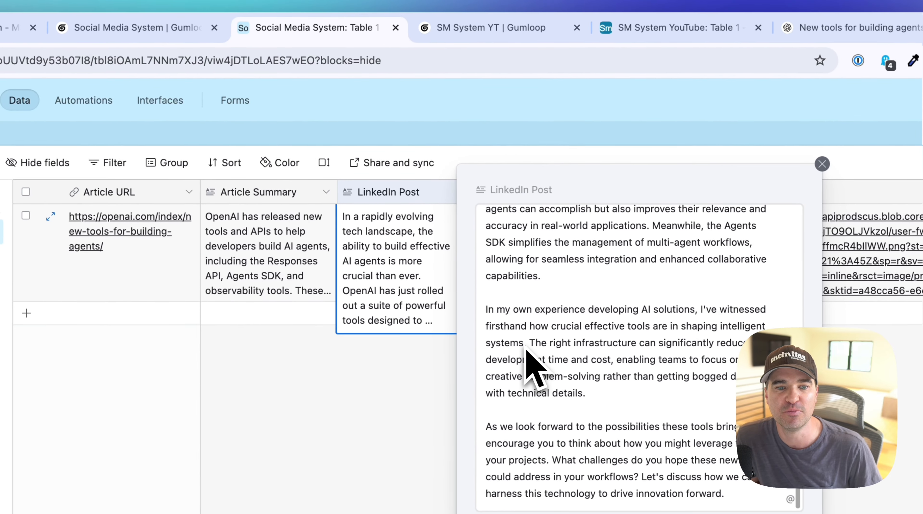
{"action": "scroll", "coordinate": [549, 293], "scroll_direction": "up", "scroll_amount": 5}
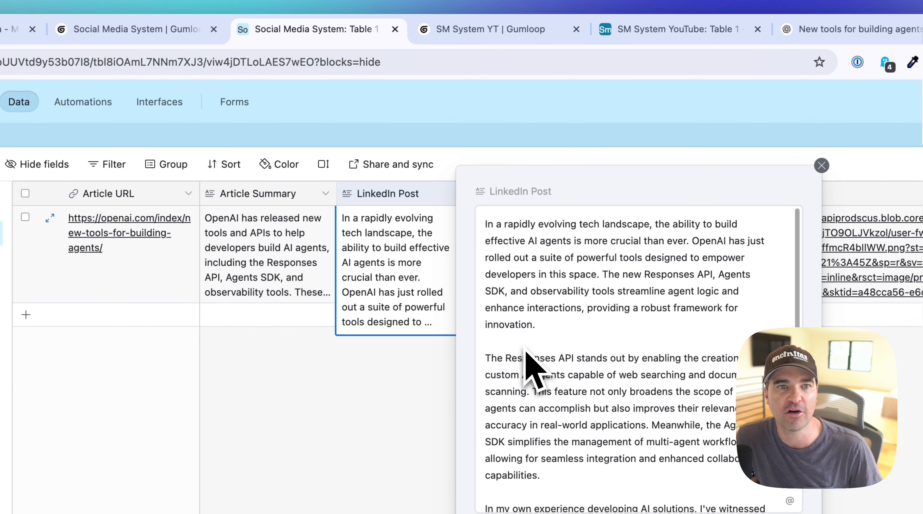
- Return to the SM System YT flow and fill the LinkedIn Writer prompt with the informed LinkedIn content expert instructions, then review its opening
{"action": "left_click", "coordinate": [527, 34]}
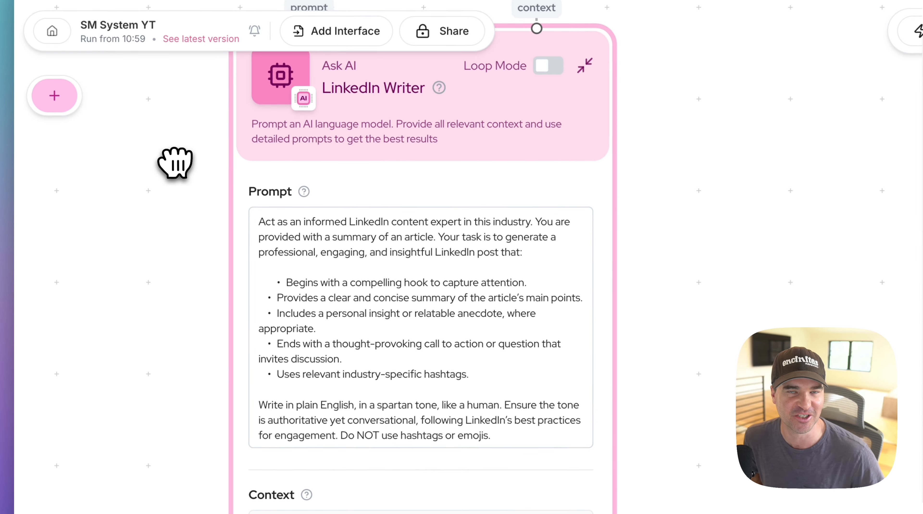
{"action": "right_click", "coordinate": [229, 216]}
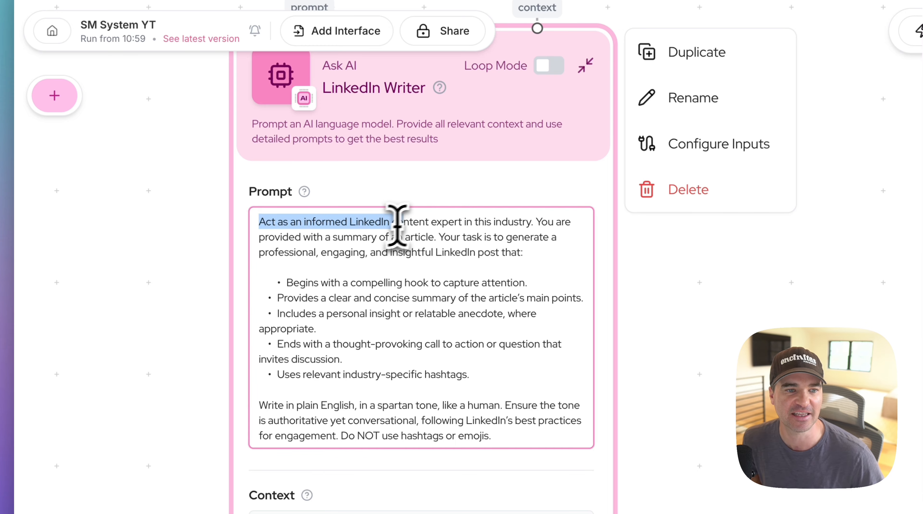
{"action": "left_click_drag", "start_coordinate": [497, 222], "coordinate": [369, 224]}
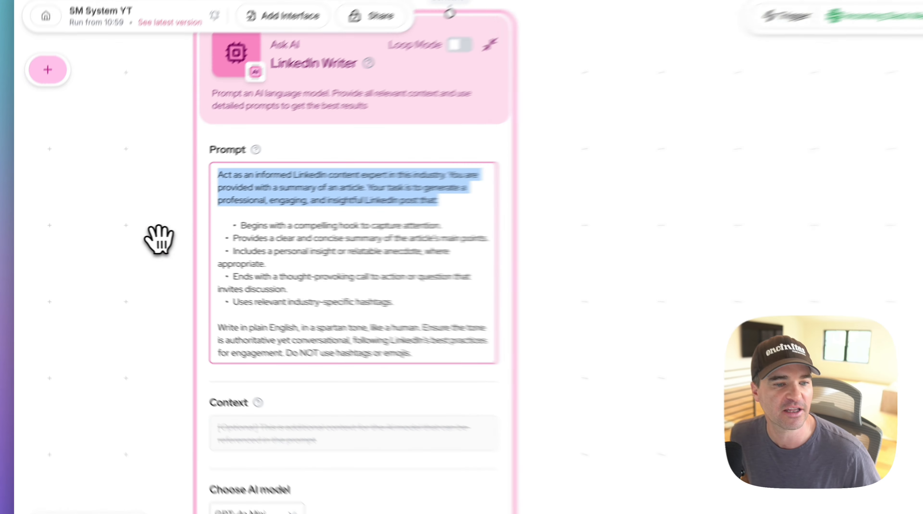
{"action": "left_click", "coordinate": [121, 244]}
{"action": "scroll", "coordinate": [122, 244], "scroll_direction": "down", "scroll_amount": 2}
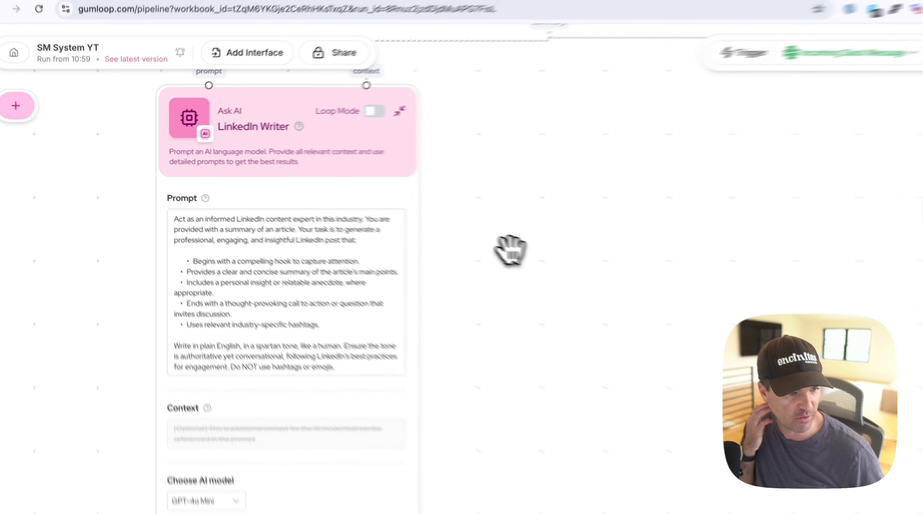
- Set the LinkedIn Writer node's AI model to Claude 3.7 Sonnet
{"action": "left_click_drag", "start_coordinate": [410, 224], "coordinate": [416, 270]}
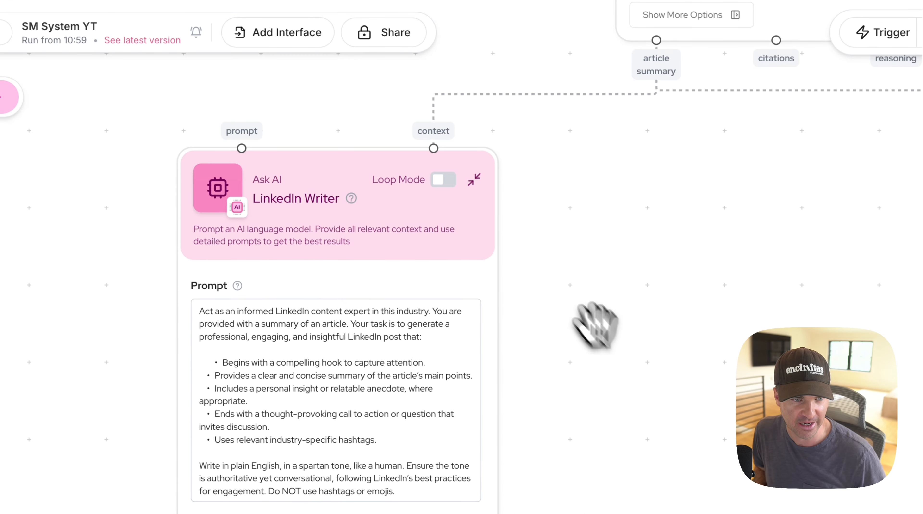
{"action": "left_click_drag", "start_coordinate": [122, 344], "coordinate": [125, 180]}
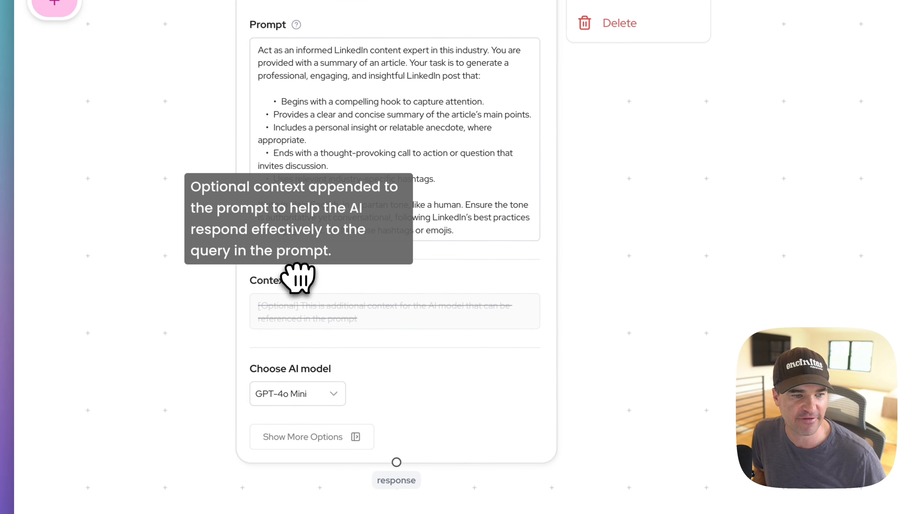
{"action": "left_click", "coordinate": [316, 393]}
{"action": "scroll", "coordinate": [318, 461], "scroll_direction": "down", "scroll_amount": 5}
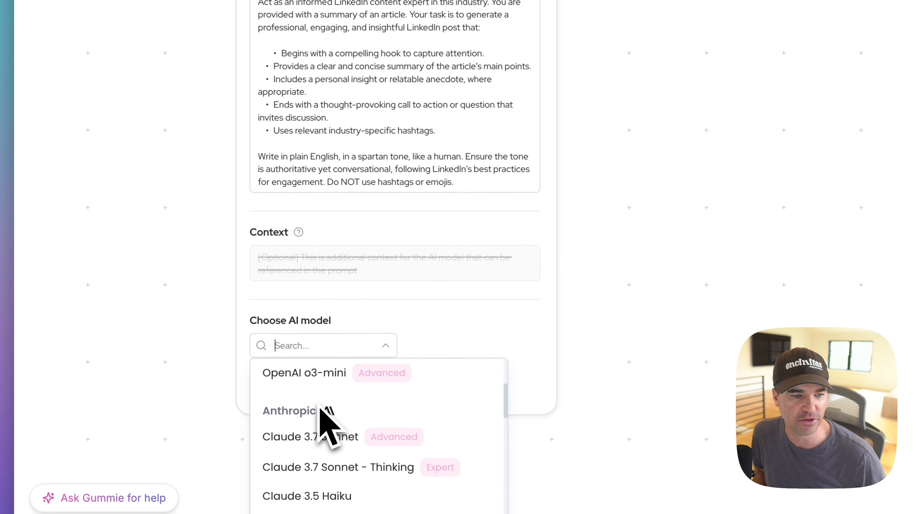
{"action": "left_click", "coordinate": [320, 488]}
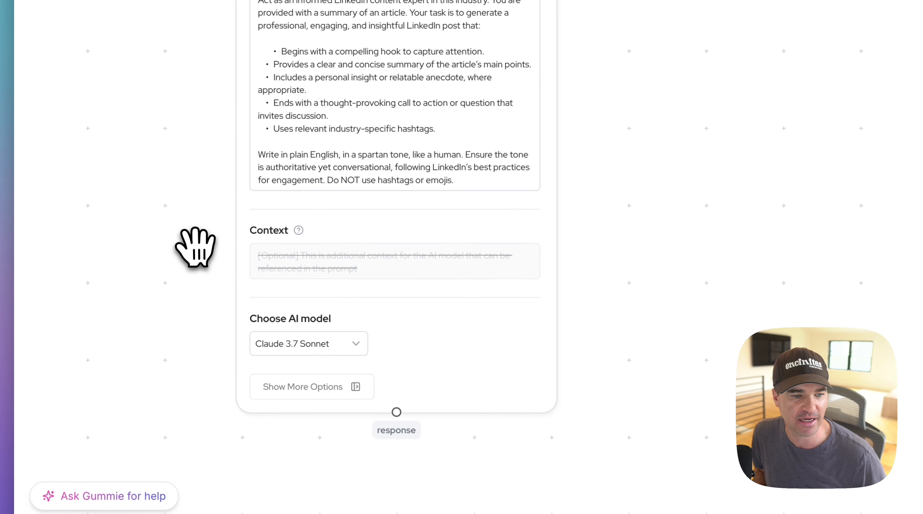
{"action": "scroll", "coordinate": [208, 144], "scroll_direction": "down", "scroll_amount": 1}
{"action": "scroll", "coordinate": [188, 86], "scroll_direction": "down", "scroll_amount": 3}
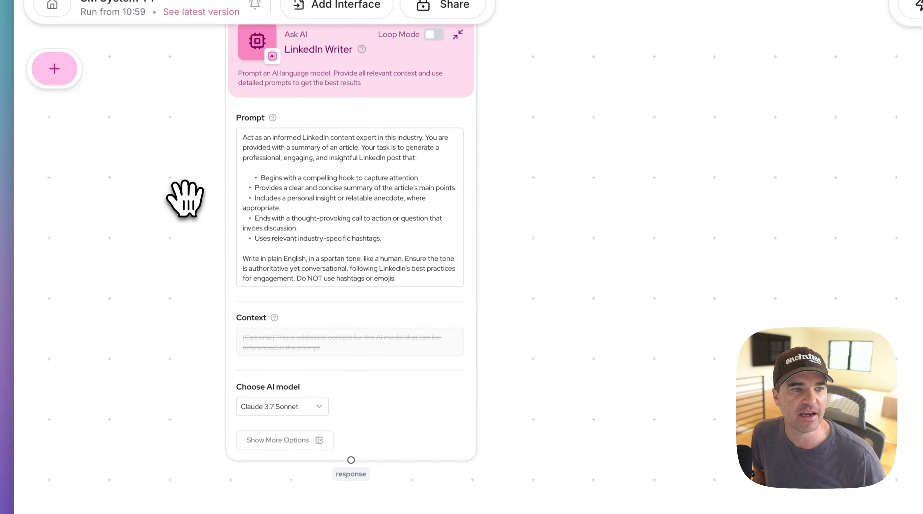
{"action": "left_click_drag", "start_coordinate": [186, 86], "coordinate": [157, 167]}
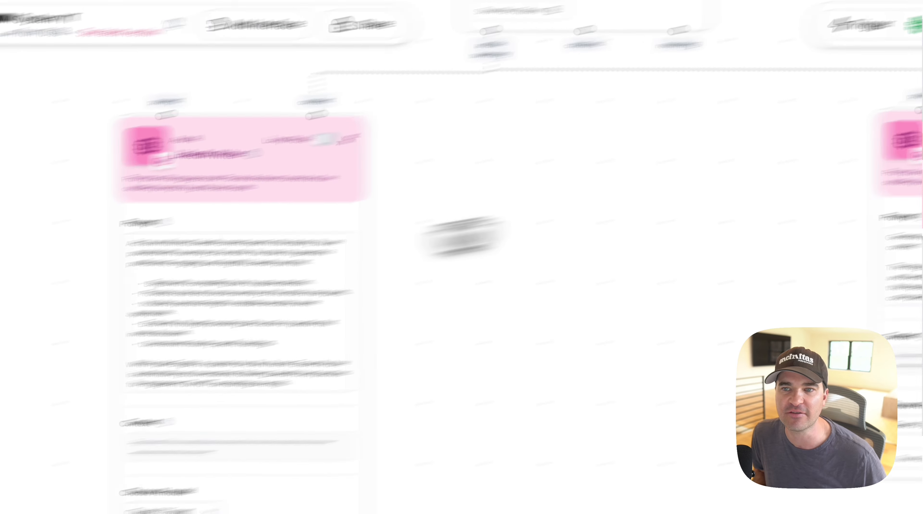
- Duplicate the LinkedIn Writer node, place the copy between LinkedIn Writer and Image Prompt, and rename it Twitter/X Writer
{"action": "left_click", "coordinate": [824, 94]}
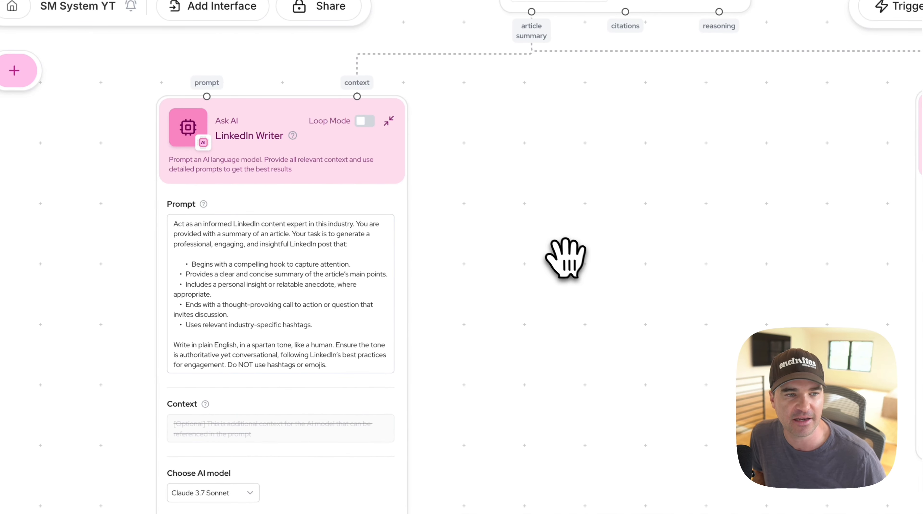
{"action": "left_click_drag", "start_coordinate": [560, 223], "coordinate": [514, 241]}
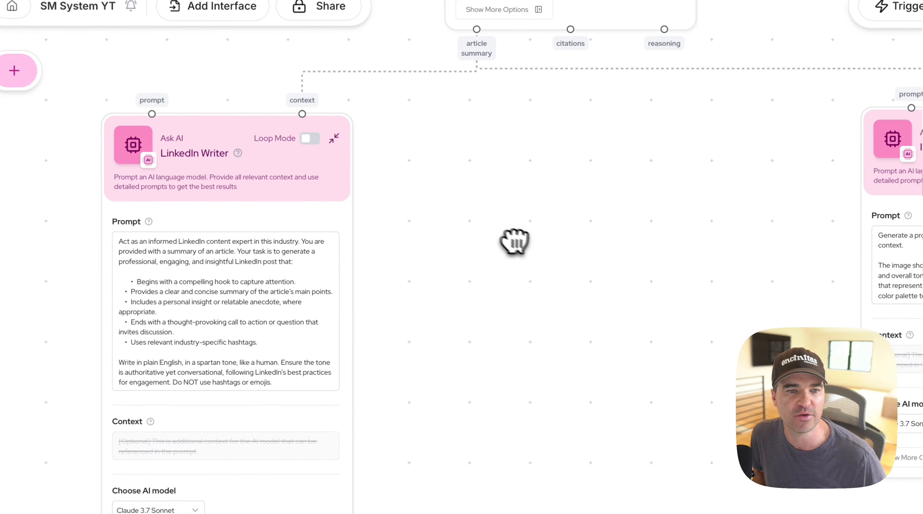
{"action": "mouse_move", "coordinate": [211, 159]}
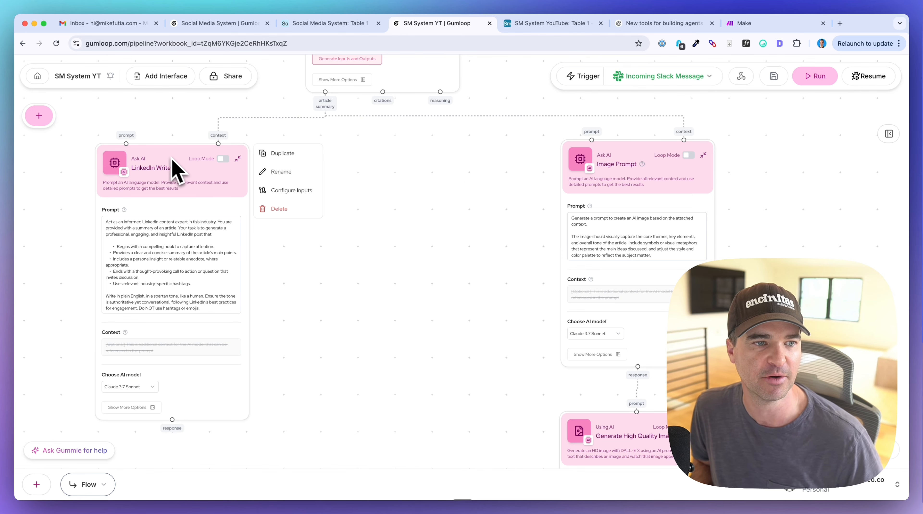
{"action": "left_click", "coordinate": [287, 155]}
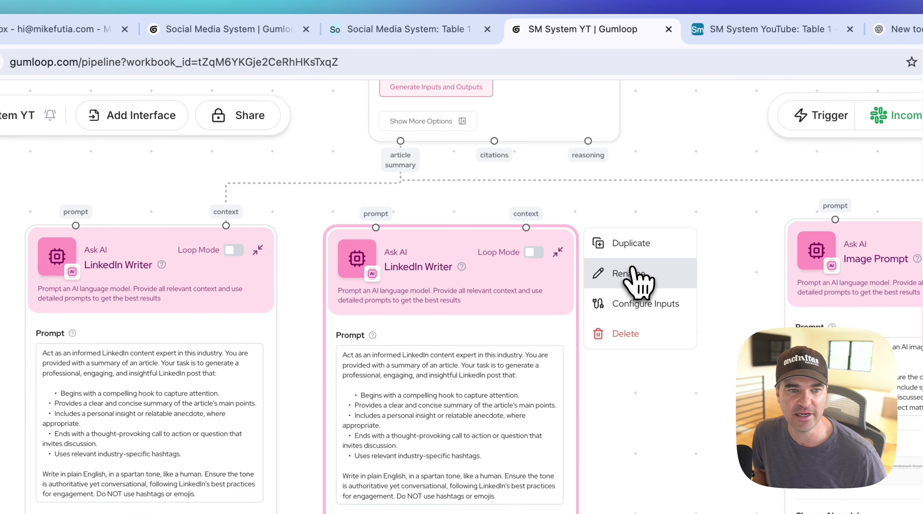
{"action": "left_click", "coordinate": [632, 270]}
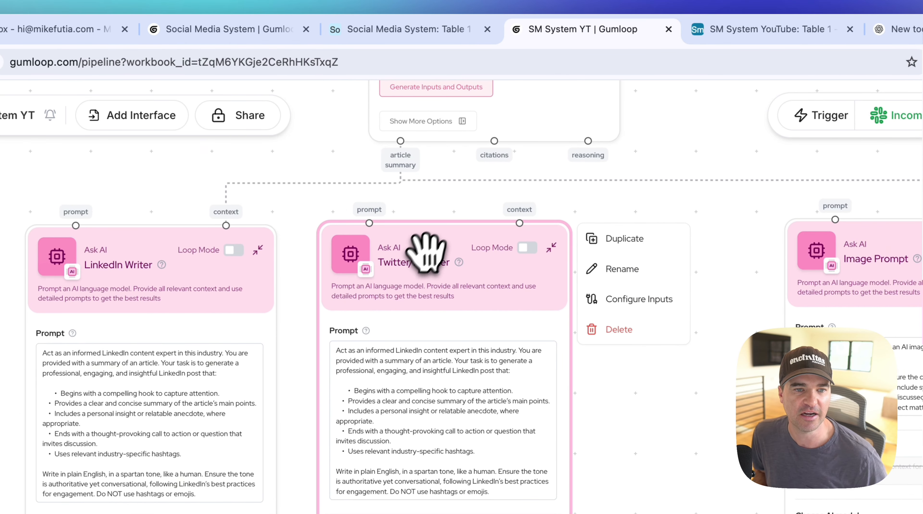
{"action": "left_click_drag", "start_coordinate": [426, 254], "coordinate": [468, 255]}
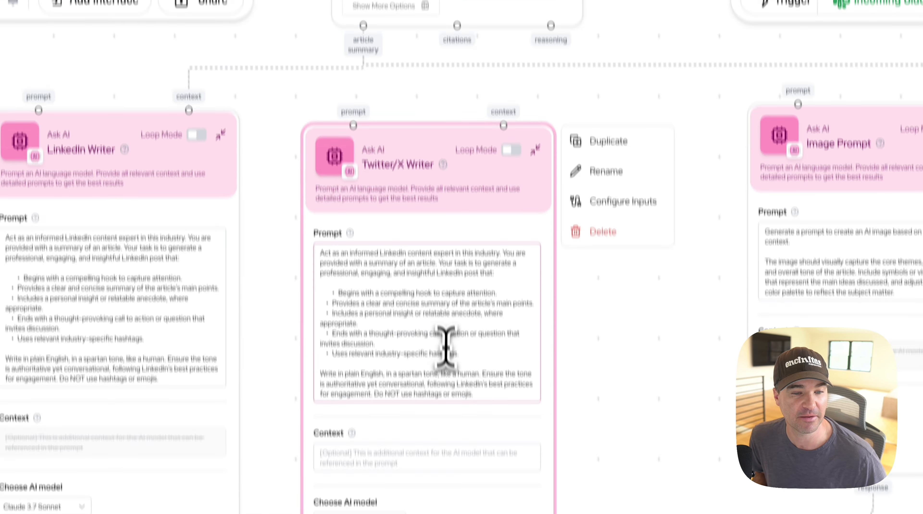
- Replace the Twitter/X Writer prompt with the informed Twitter content expert instructions (max 280 characters) and connect article summary to its context
{"action": "left_click", "coordinate": [452, 434]}
{"action": "key", "text": "ctrl+a"}
{"action": "key", "text": "BackSpace"}
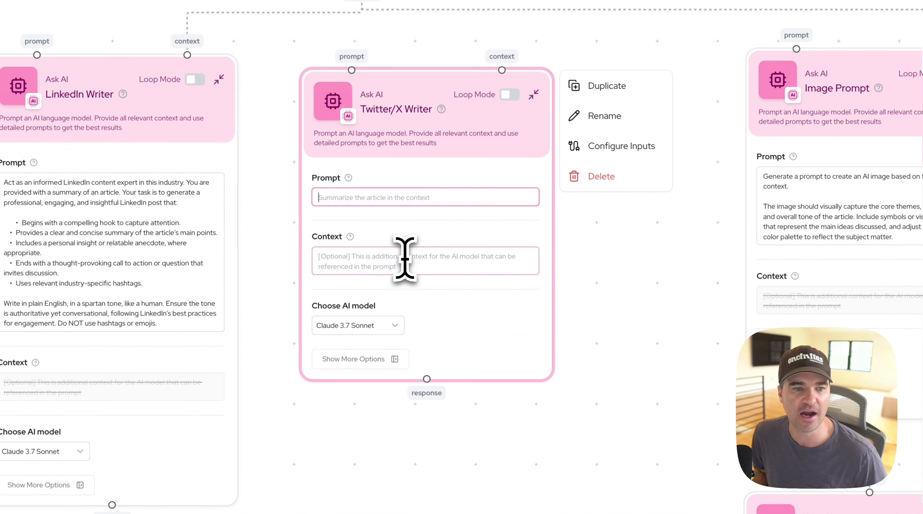
{"action": "type", "text": "Act as an informed Twitter content expert in this industry. You are provided with an article summary. Your task is to craft a concise, engaging tweet (max 280 characters) that:  • Starts with an attention-grabbing hook. • Summarizes the key points of the article clearly and succinctly. • Optionally includes a provocative question or call to action to encourage retweets and replies. • Ends with a few relevant hashtags.  Write in plain English, in a spartan tone, like a human. Follow Twitter's best practices by keeping the message clear, factual, and engaging. Do NOT use hashtags or emojis."}
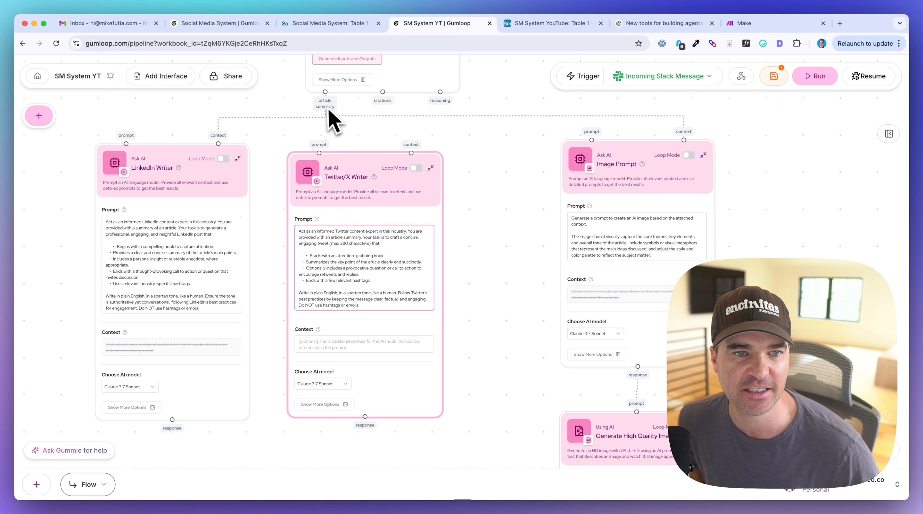
{"action": "left_click_drag", "start_coordinate": [325, 92], "coordinate": [392, 139]}
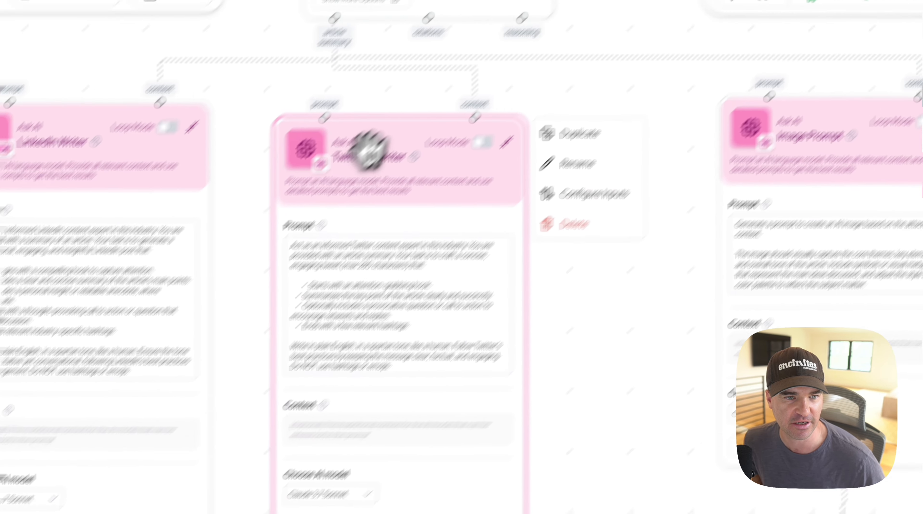
- Rearrange the Twitter/X Writer, Image Prompt and Generate High Quality Image nodes to make room for another writer node between them
{"action": "left_click_drag", "start_coordinate": [367, 147], "coordinate": [346, 136]}
{"action": "left_click_drag", "start_coordinate": [806, 118], "coordinate": [886, 118]}
{"action": "left_click_drag", "start_coordinate": [516, 98], "coordinate": [530, 95]}
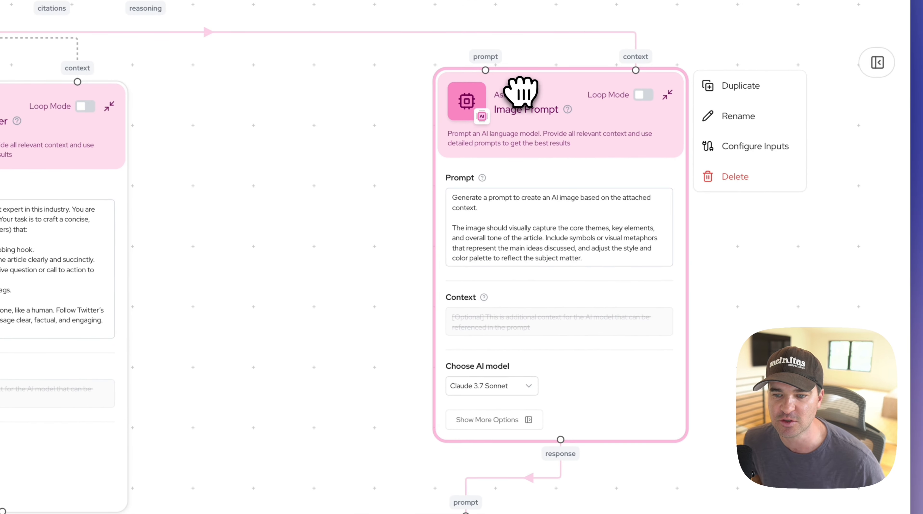
{"action": "left_click_drag", "start_coordinate": [477, 387], "coordinate": [549, 337]}
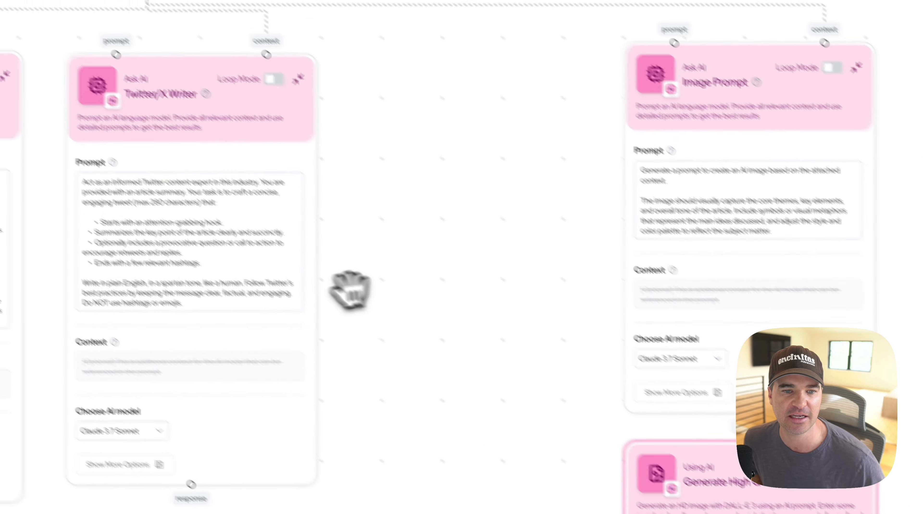
- Duplicate the Twitter/X Writer node, place the copy beside it before Image Prompt, and rename it Instagram Writer
{"action": "mouse_move", "coordinate": [283, 194]}
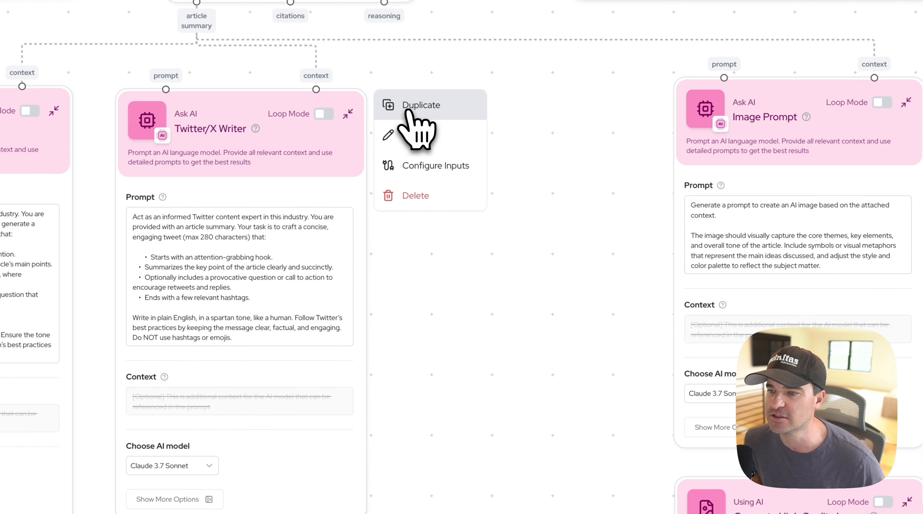
{"action": "left_click", "coordinate": [409, 113]}
{"action": "left_click_drag", "start_coordinate": [308, 102], "coordinate": [529, 120]}
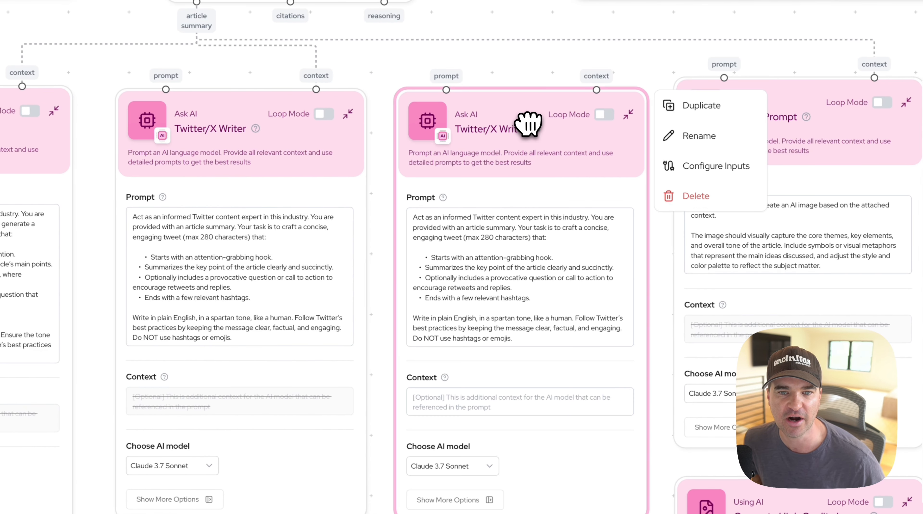
{"action": "left_click", "coordinate": [684, 135]}
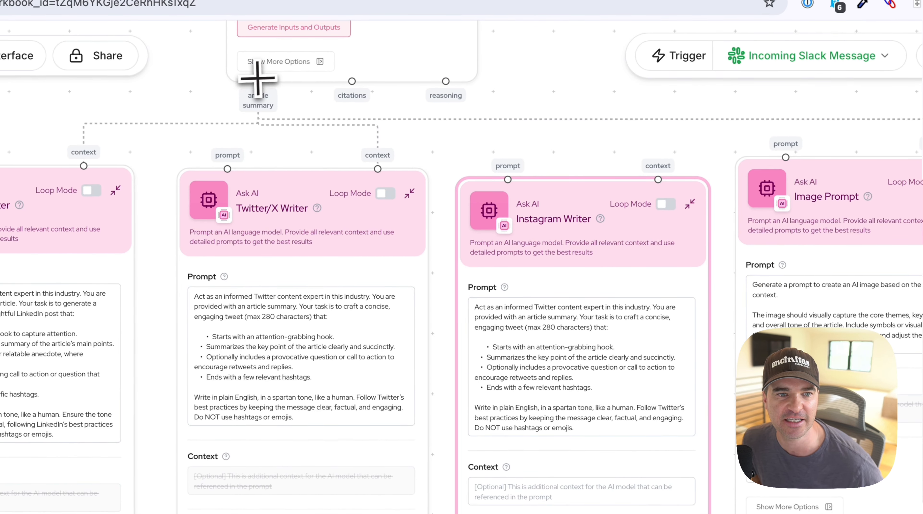
- Connect article summary to the Instagram Writer's context and replace its prompt with the informed Instagram content expert instructions
{"action": "left_click_drag", "start_coordinate": [658, 169], "coordinate": [656, 177]}
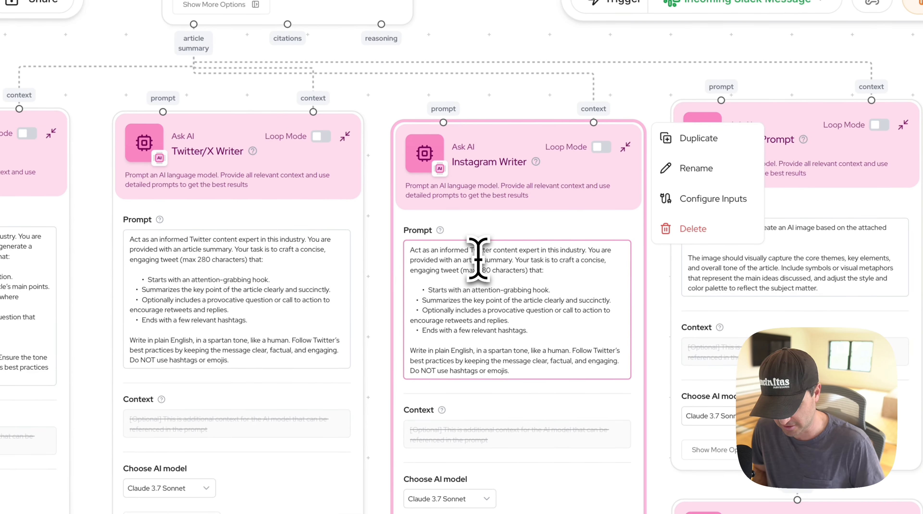
{"action": "left_click", "coordinate": [542, 316]}
{"action": "key", "text": "ctrl+a"}
{"action": "key", "text": "BackSpace"}
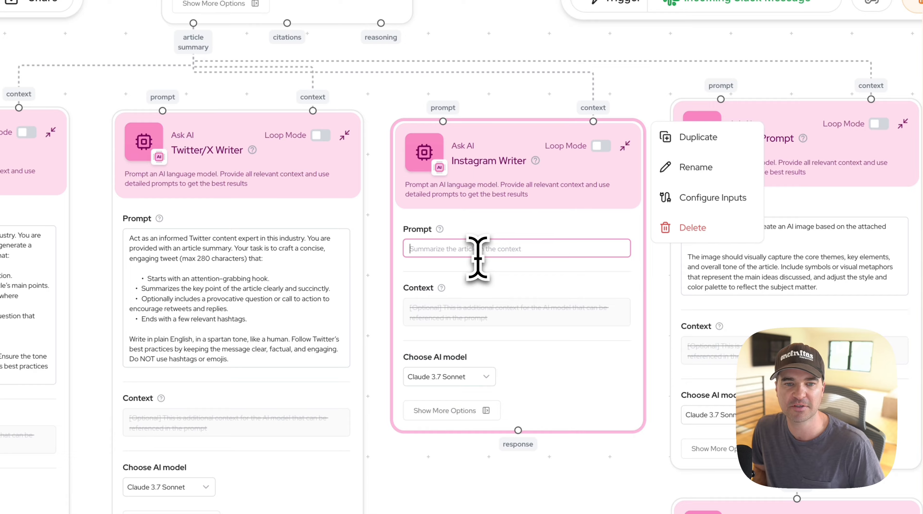
{"action": "type", "text": "Act as an informed Instagram content expert in this industry. You are provided with a summary of an article. Your task is to create an appealing Instagram post caption that:  • Opens with a captivating hook or statement. • Briefly summarizes the article's key points in an easy-to-read format. • Conveys an inspiring message or asks a question to spark conversation.  Write in plain English, in a spartan tone, like a human.  Ensure the tone is friendly and relatable, optimized for Instagram's visually driven audience. Do NOT use hashtags or emojis."}
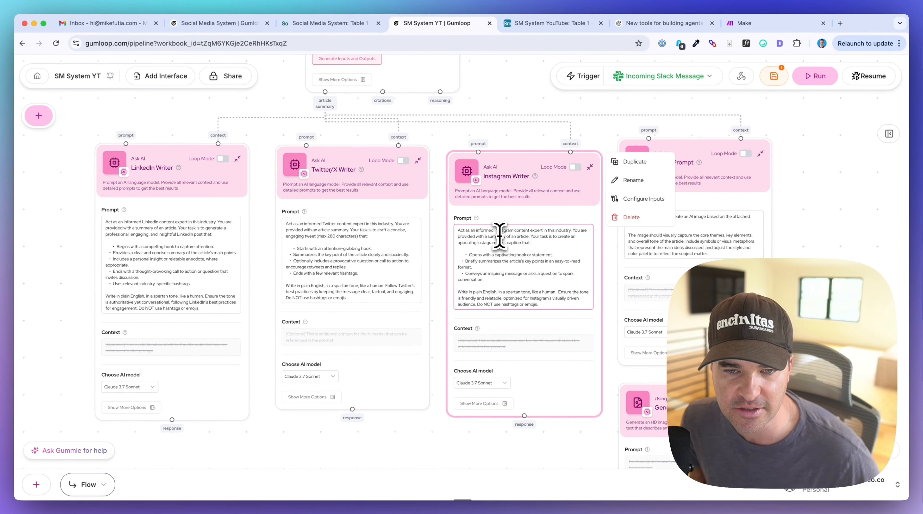
- Space the Image Prompt node away from Instagram Writer and realign the Generate High Quality Image node beneath it
{"action": "scroll", "coordinate": [60, 206], "scroll_direction": "down", "scroll_amount": 2}
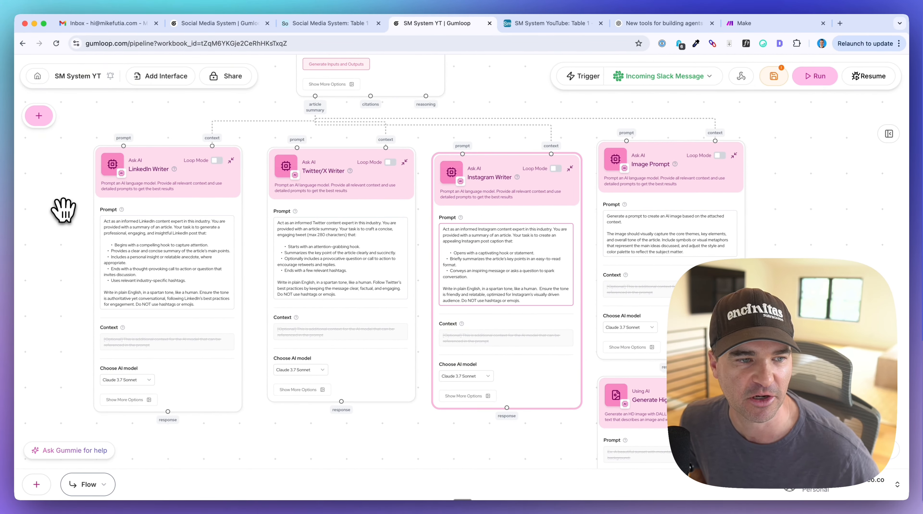
{"action": "scroll", "coordinate": [69, 172], "scroll_direction": "down", "scroll_amount": 3}
{"action": "left_click_drag", "start_coordinate": [132, 115], "coordinate": [162, 163]}
{"action": "left_click_drag", "start_coordinate": [254, 251], "coordinate": [256, 254]}
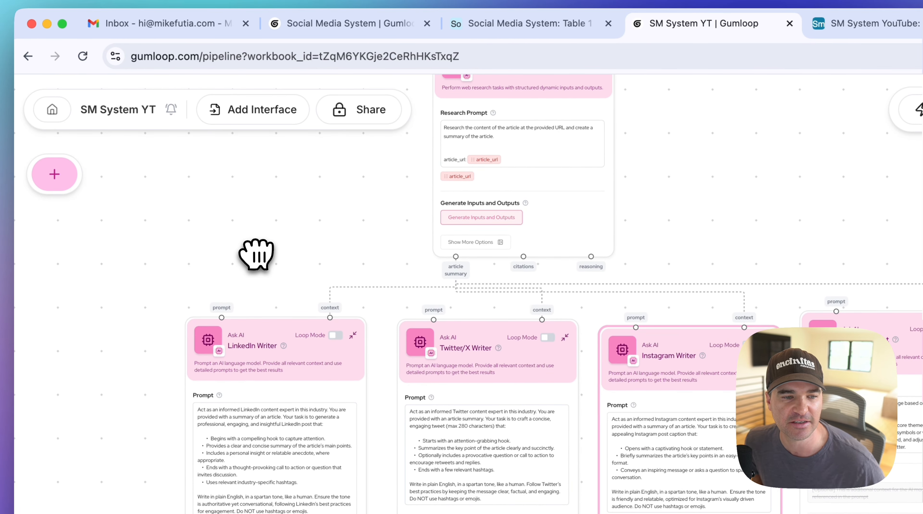
{"action": "left_click_drag", "start_coordinate": [257, 255], "coordinate": [257, 254]}
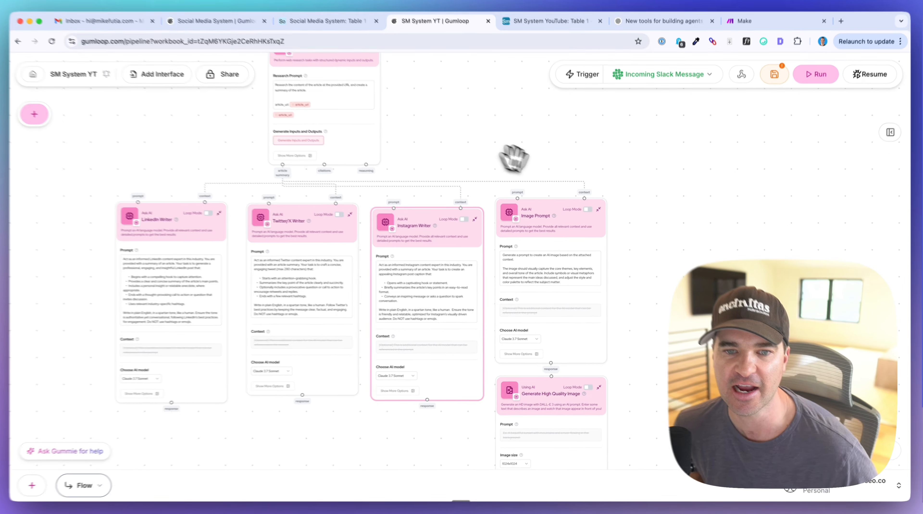
{"action": "left_click", "coordinate": [529, 211]}
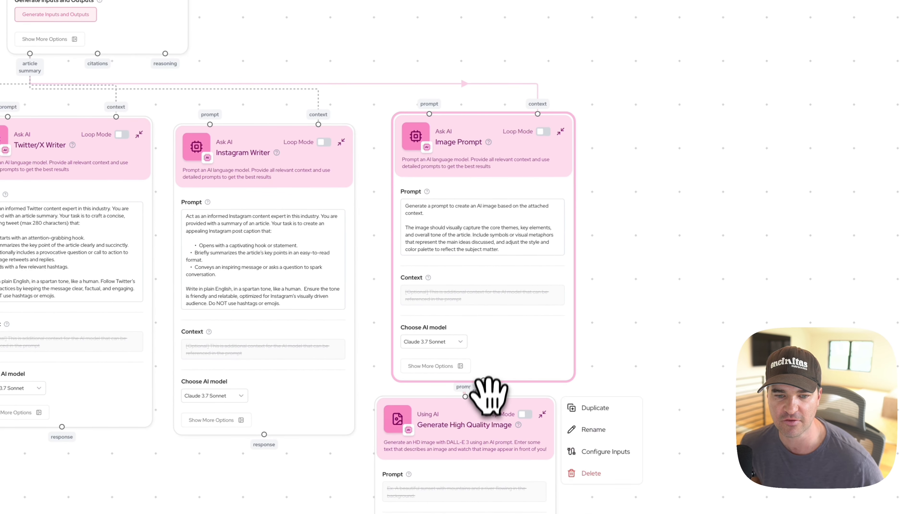
{"action": "left_click_drag", "start_coordinate": [490, 396], "coordinate": [507, 409]}
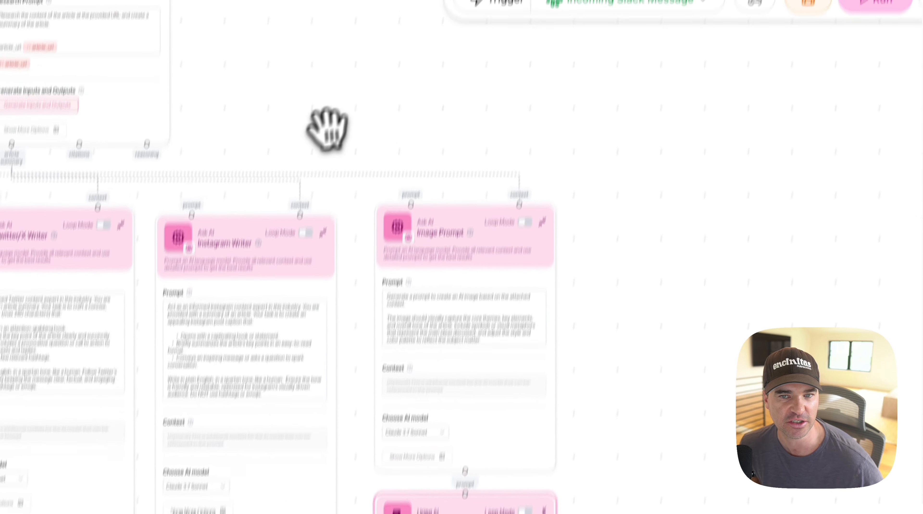
- Save and run the flow, and move the Generate High Quality Image node further below Image Prompt
{"action": "scroll", "coordinate": [292, 181], "scroll_direction": "down", "scroll_amount": 2}
{"action": "left_click_drag", "start_coordinate": [292, 181], "coordinate": [292, 272]}
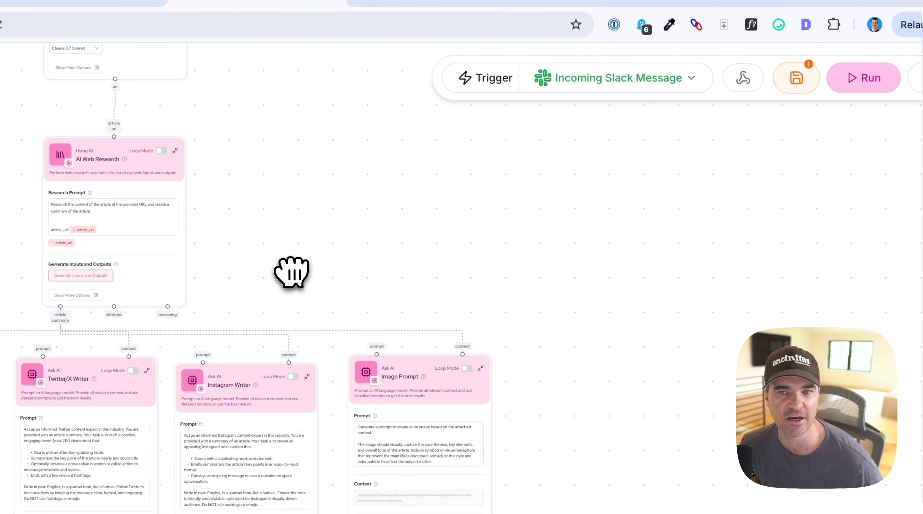
{"action": "left_click", "coordinate": [796, 77]}
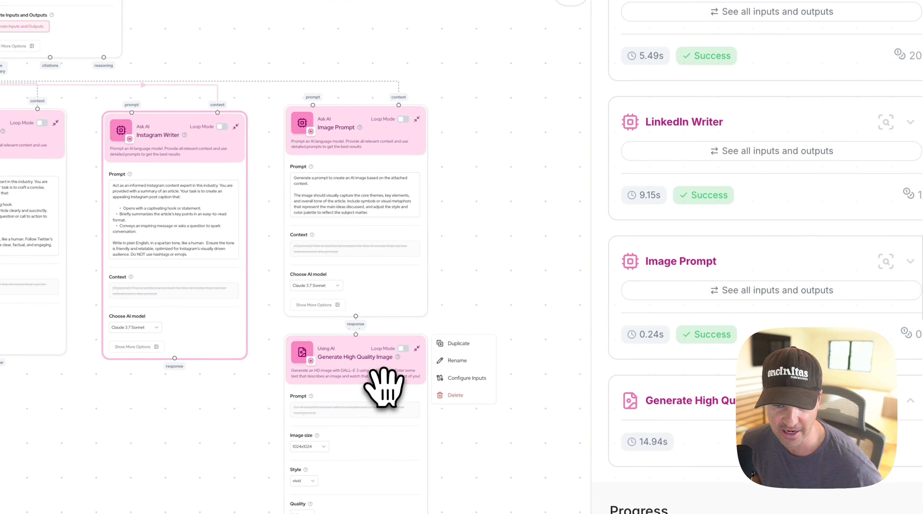
{"action": "left_click_drag", "start_coordinate": [381, 329], "coordinate": [358, 405]}
- Open the LinkedIn Writer's inputs and outputs in the run results, read its generated response and close the view
{"action": "scroll", "coordinate": [702, 271], "scroll_direction": "up", "scroll_amount": 8}
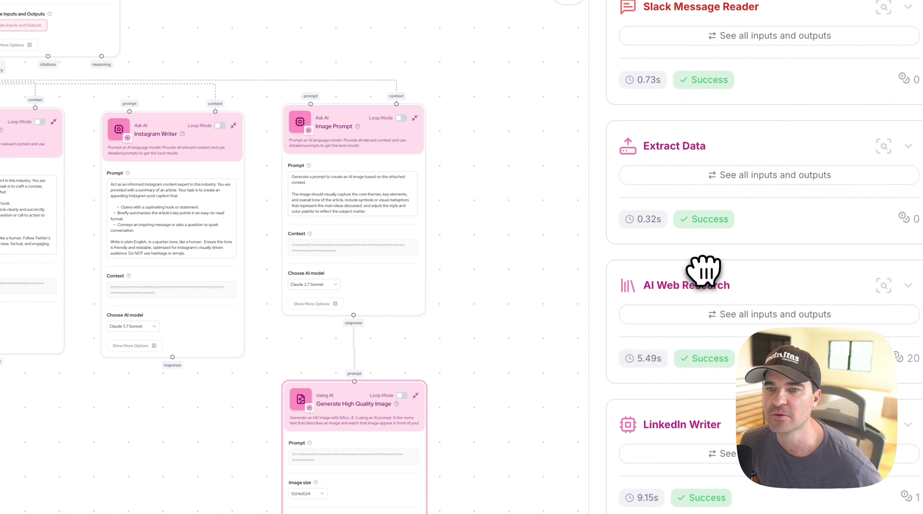
{"action": "scroll", "coordinate": [703, 270], "scroll_direction": "down", "scroll_amount": 5}
{"action": "scroll", "coordinate": [714, 293], "scroll_direction": "down", "scroll_amount": 1}
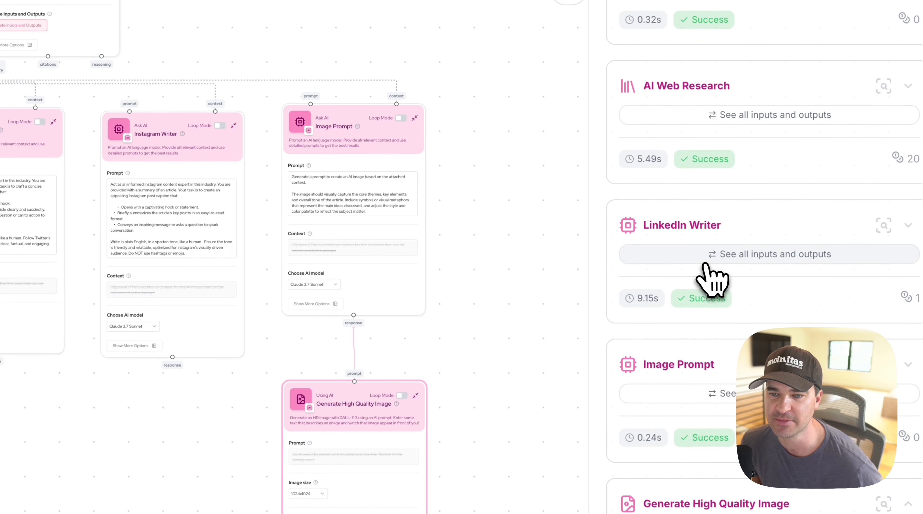
{"action": "left_click", "coordinate": [704, 263]}
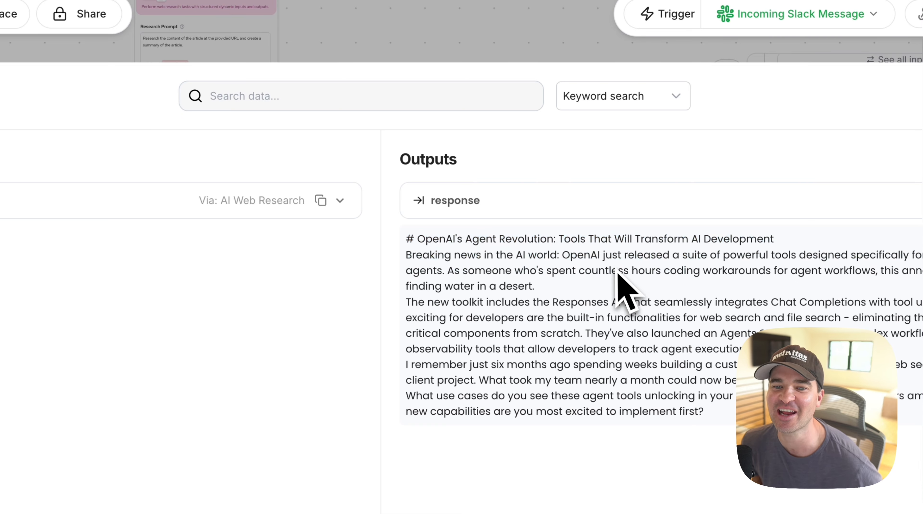
{"action": "left_click_drag", "start_coordinate": [603, 256], "coordinate": [844, 305]}
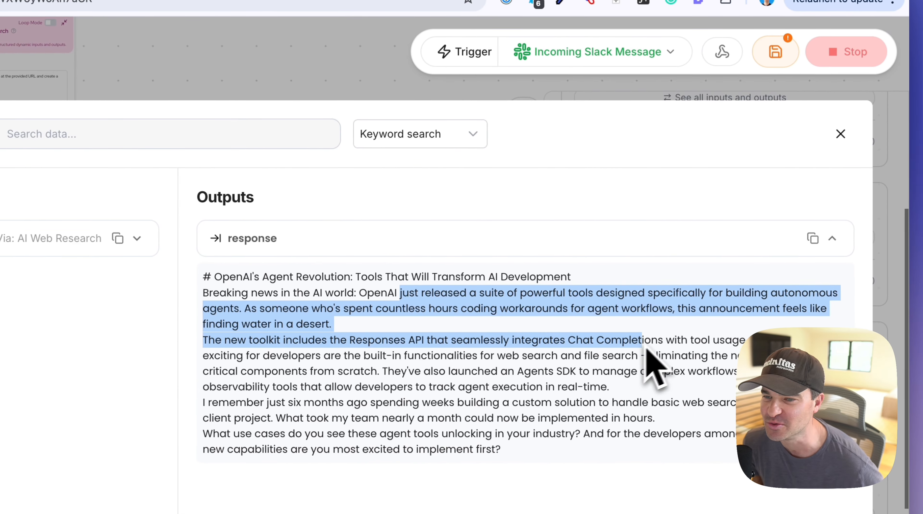
{"action": "left_click", "coordinate": [841, 134]}
- Open the Twitter/X Writer's inputs and outputs in the run results, read its generated response and close the view
{"action": "scroll", "coordinate": [613, 365], "scroll_direction": "down", "scroll_amount": 14}
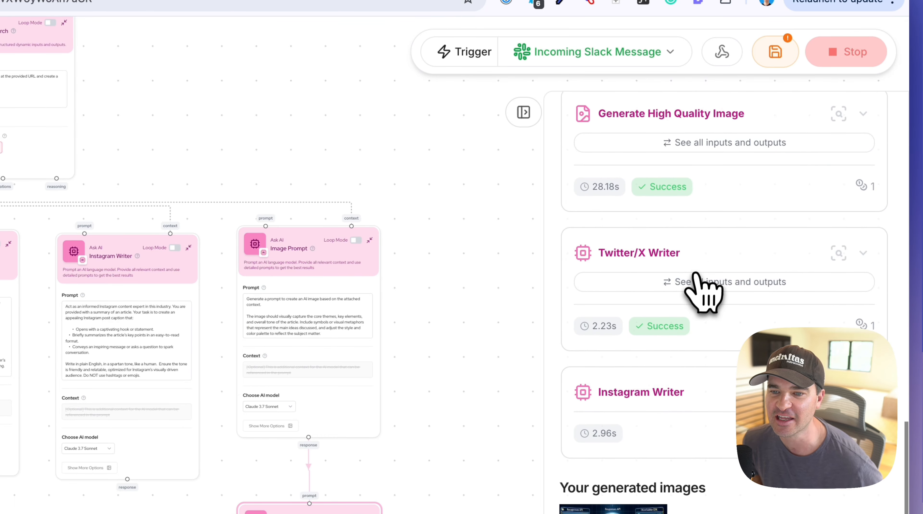
{"action": "left_click", "coordinate": [696, 281]}
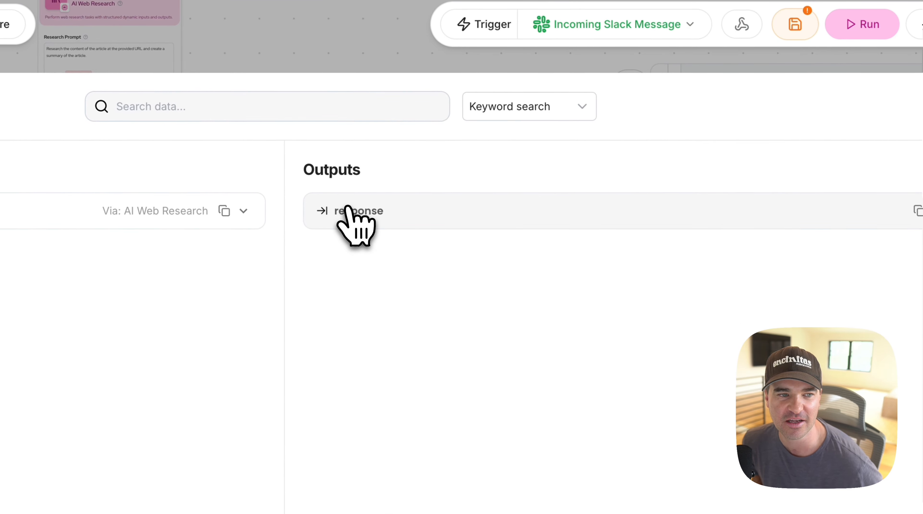
{"action": "left_click", "coordinate": [347, 209]}
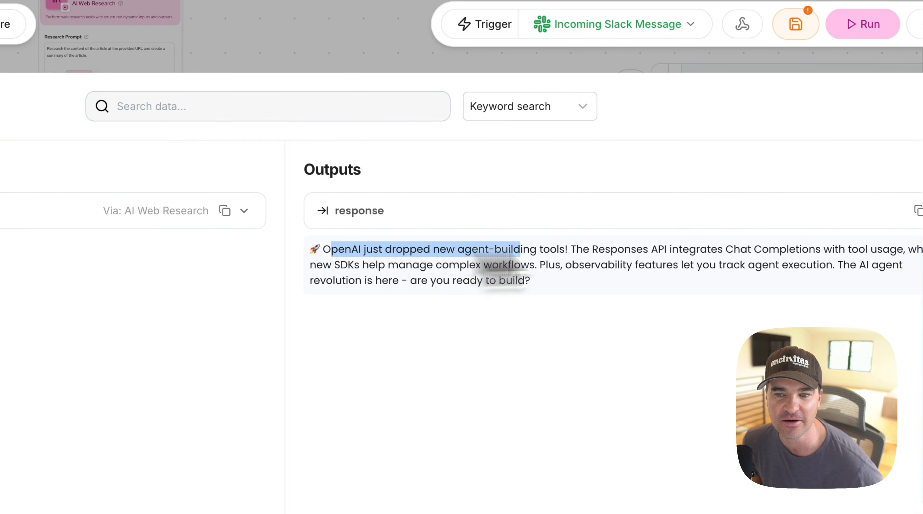
{"action": "left_click_drag", "start_coordinate": [500, 273], "coordinate": [531, 282]}
{"action": "left_click", "coordinate": [850, 104]}
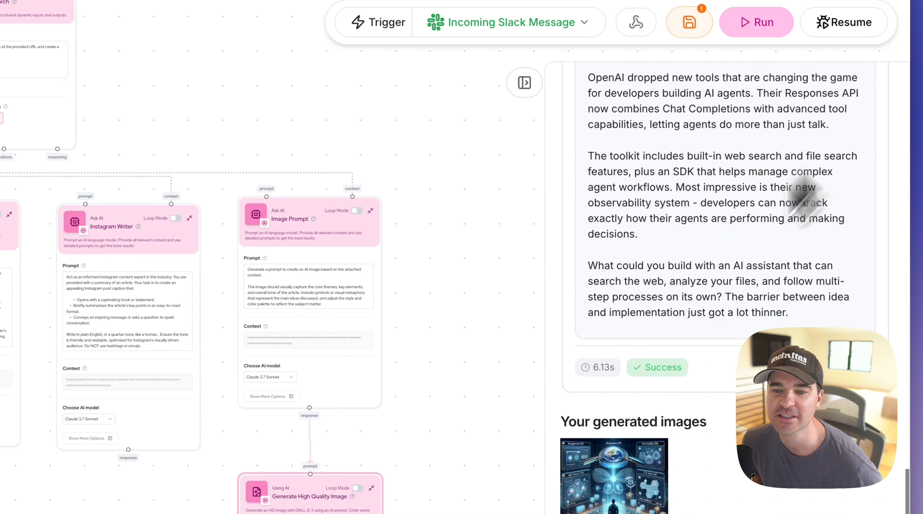
- Open the Instagram Writer's inputs and outputs in the run results and read its generated response
{"action": "scroll", "coordinate": [623, 385], "scroll_direction": "up", "scroll_amount": 10}
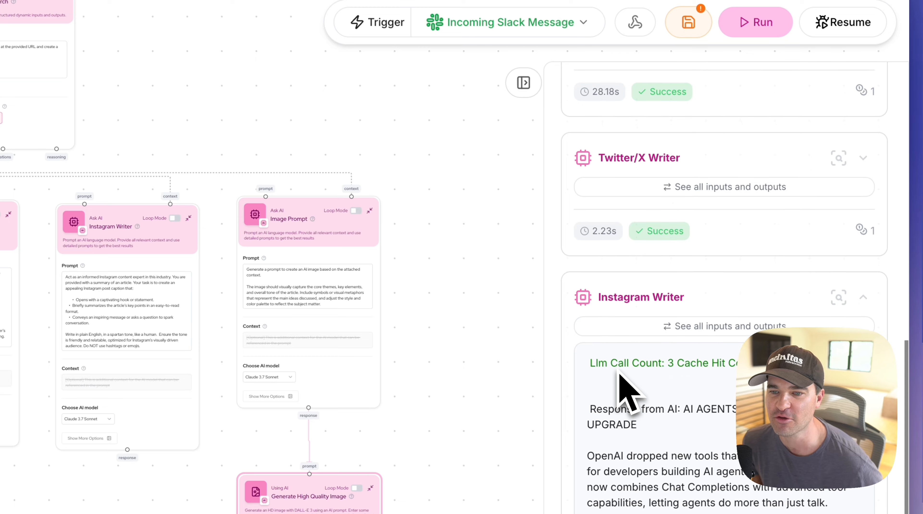
{"action": "scroll", "coordinate": [619, 375], "scroll_direction": "down", "scroll_amount": 5}
{"action": "left_click", "coordinate": [699, 166]}
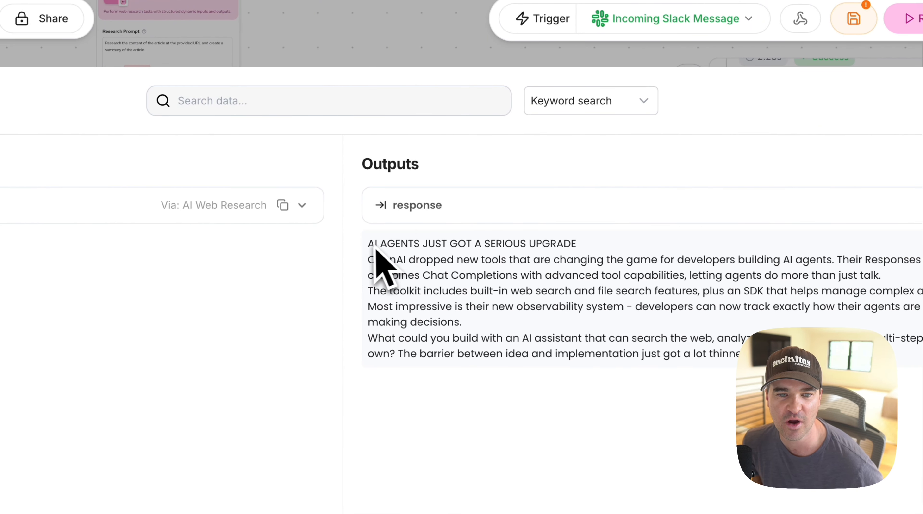
{"action": "left_click_drag", "start_coordinate": [392, 254], "coordinate": [746, 337]}
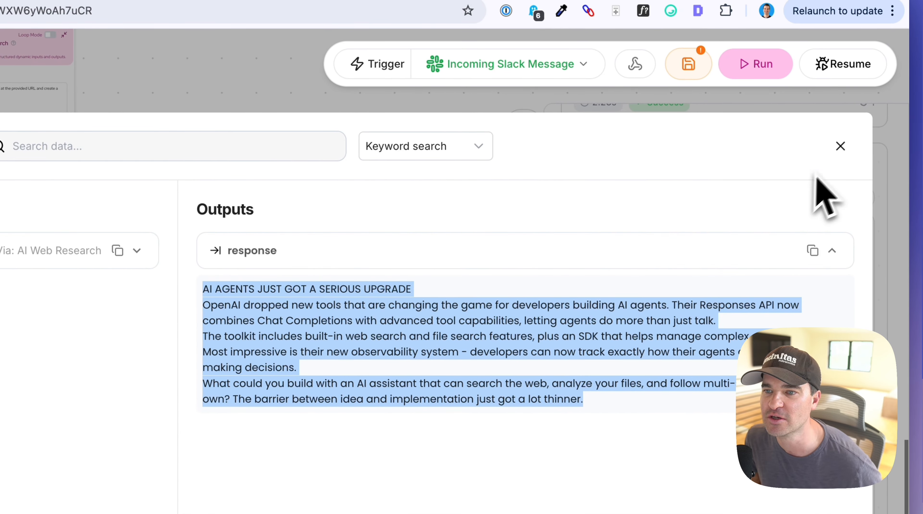
- Close the Instagram Writer's results view, save the flow and collapse the run results
{"action": "left_click", "coordinate": [840, 145]}
{"action": "left_click", "coordinate": [688, 64]}
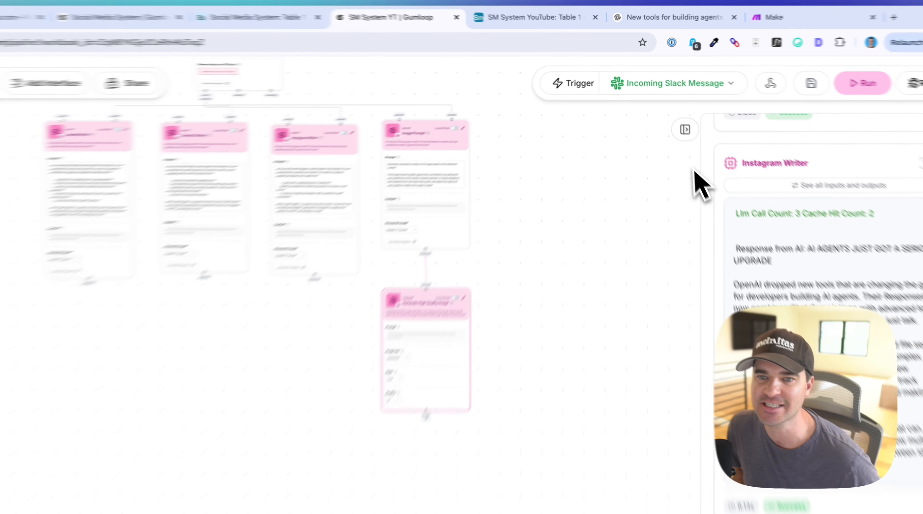
{"action": "left_click", "coordinate": [686, 132]}
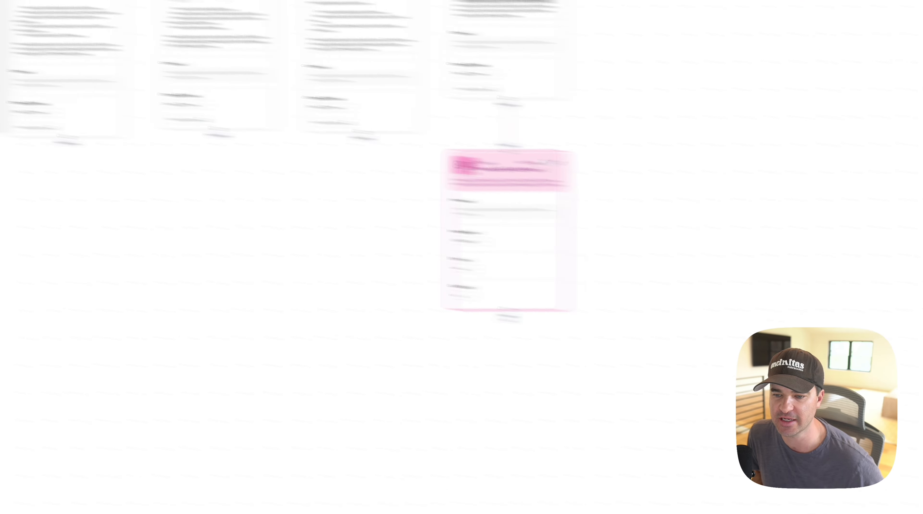
- Search the node library for airtable, add an Airtable Writer node below the writer nodes and close the library
{"action": "left_click", "coordinate": [53, 169]}
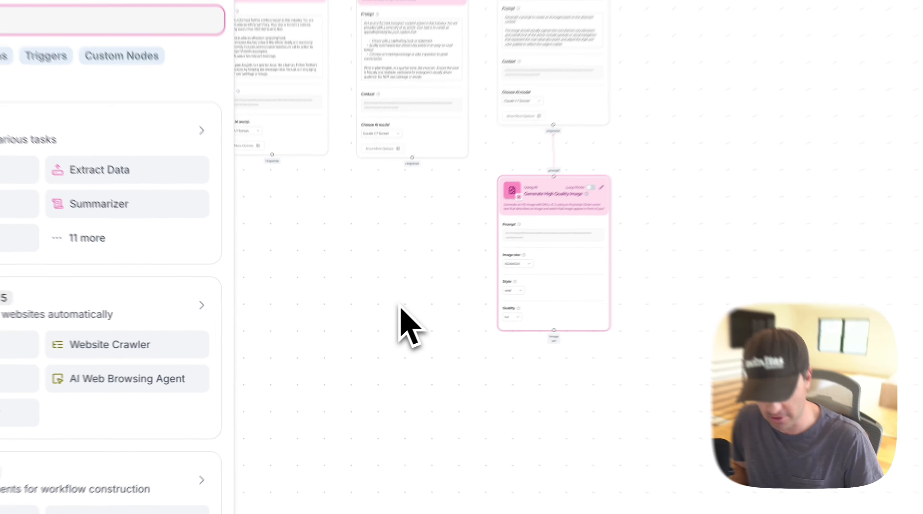
{"action": "type", "text": "airtable"}
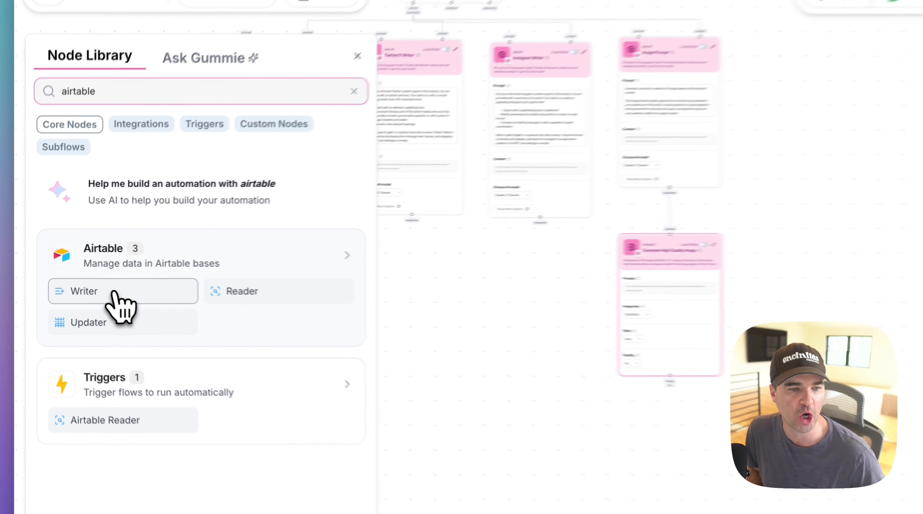
{"action": "left_click", "coordinate": [89, 283]}
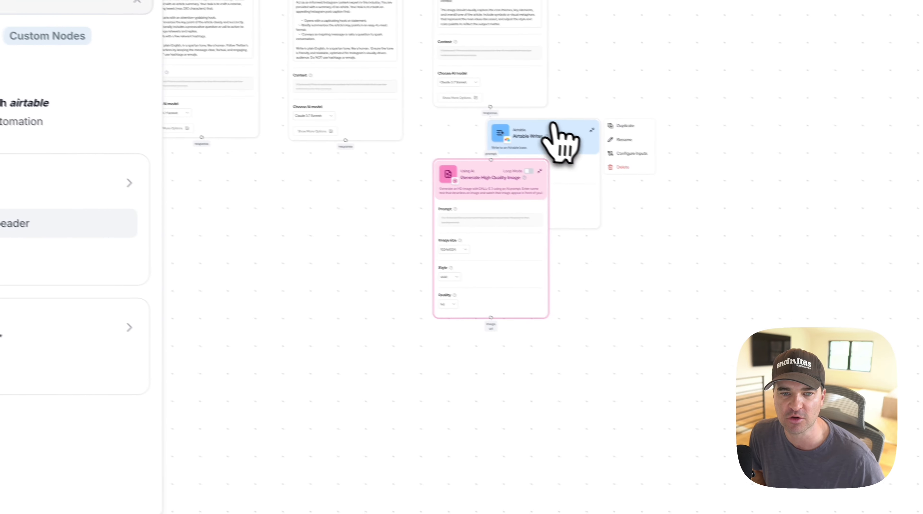
{"action": "left_click_drag", "start_coordinate": [567, 171], "coordinate": [374, 376]}
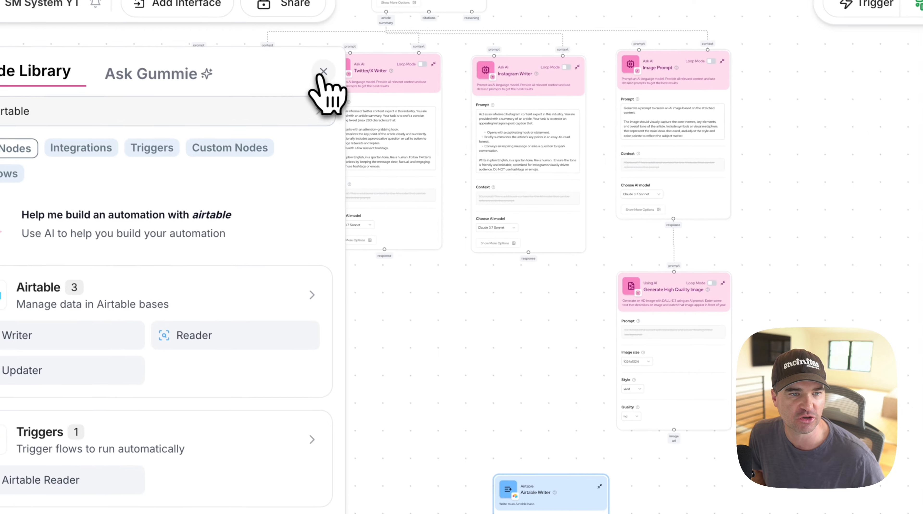
{"action": "left_click", "coordinate": [323, 72]}
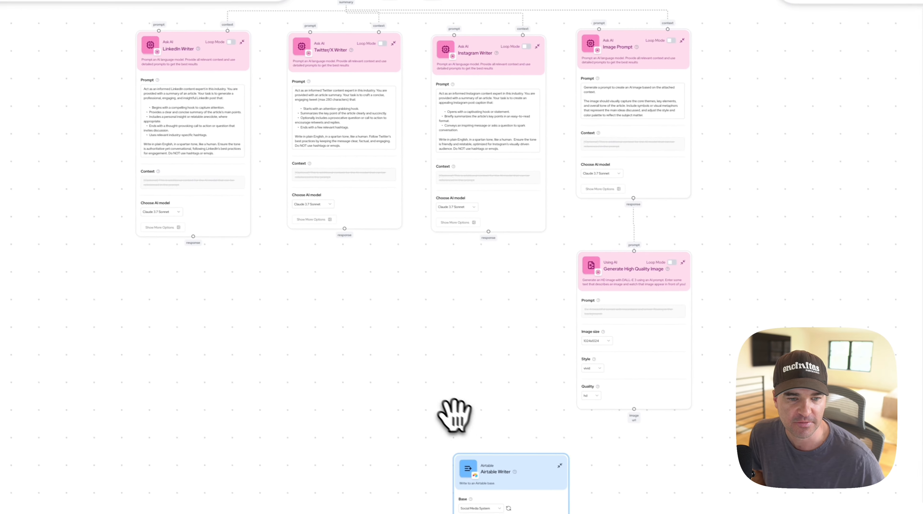
{"action": "left_click_drag", "start_coordinate": [423, 293], "coordinate": [358, 263]}
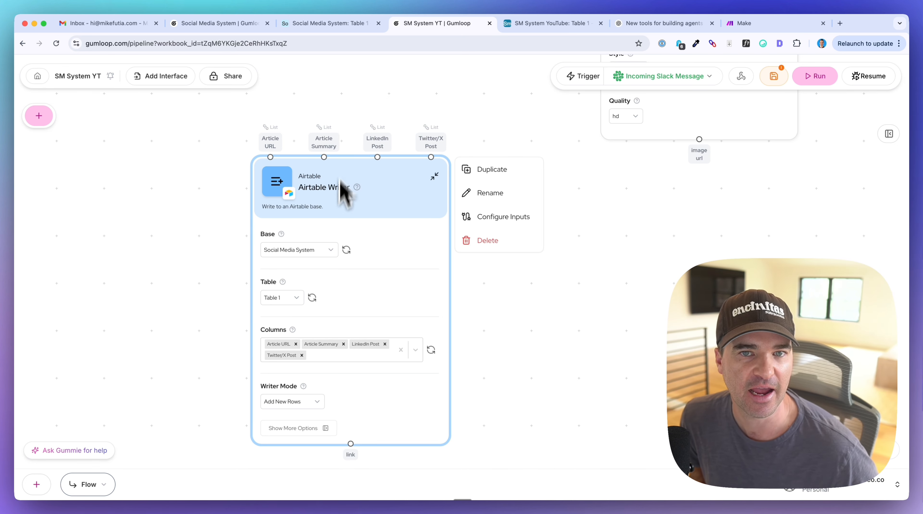
- Refresh the Airtable Writer's list of bases and set its base to SM System YouTube
{"action": "left_click", "coordinate": [346, 250]}
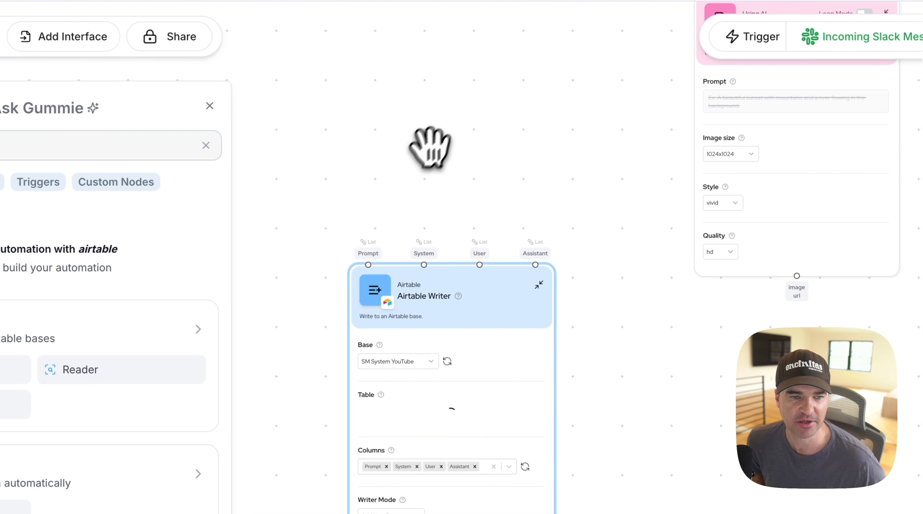
{"action": "scroll", "coordinate": [446, 142], "scroll_direction": "up", "scroll_amount": 5}
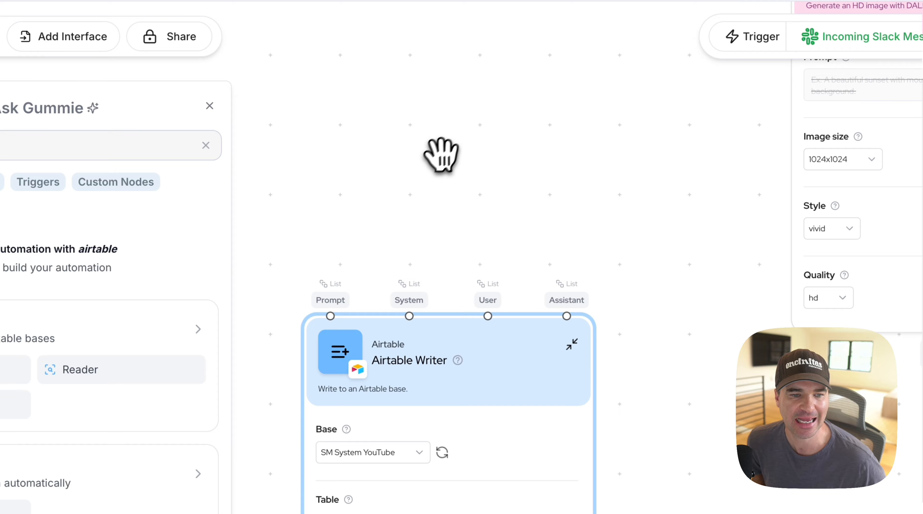
{"action": "left_click_drag", "start_coordinate": [441, 157], "coordinate": [445, 61]}
{"action": "left_click_drag", "start_coordinate": [428, 138], "coordinate": [427, 100]}
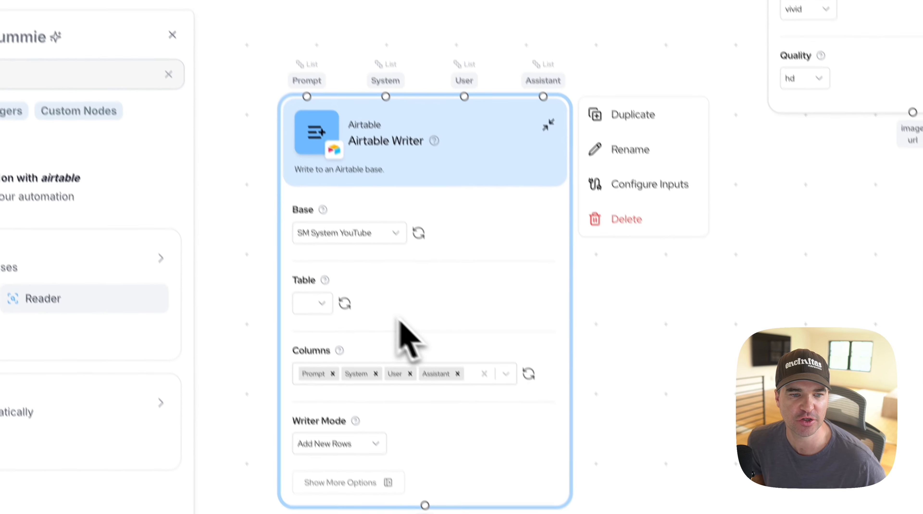
- Choose Table 1, remove the Prompt, System, User and Assistant columns from the Airtable Writer, and close the node library
{"action": "left_click", "coordinate": [383, 382]}
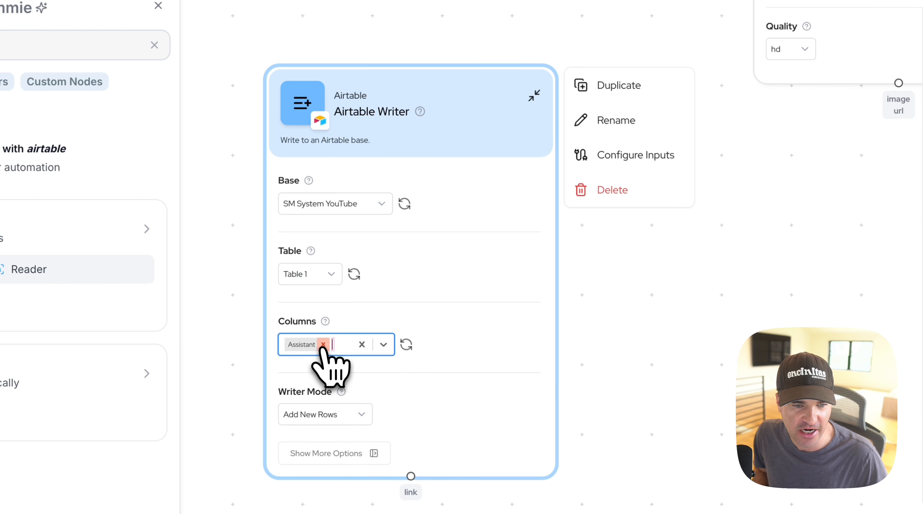
{"action": "left_click", "coordinate": [322, 344]}
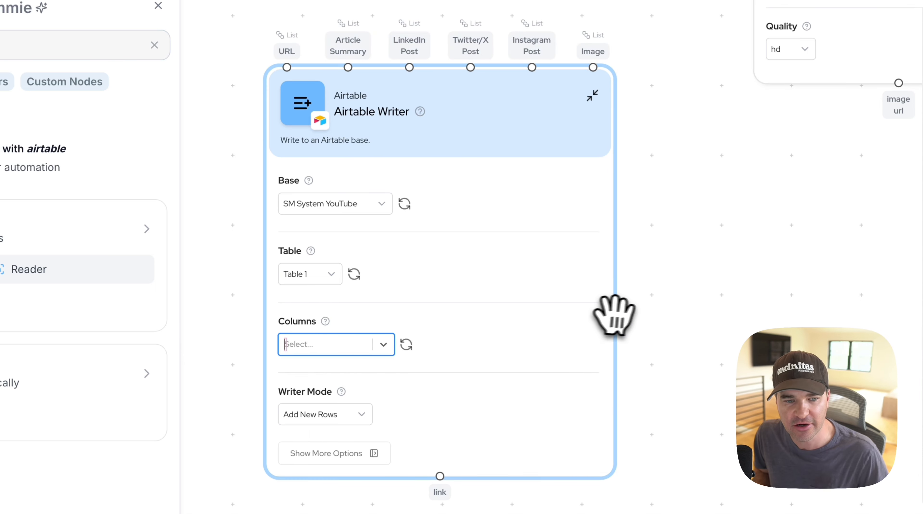
{"action": "scroll", "coordinate": [662, 266], "scroll_direction": "down", "scroll_amount": 2}
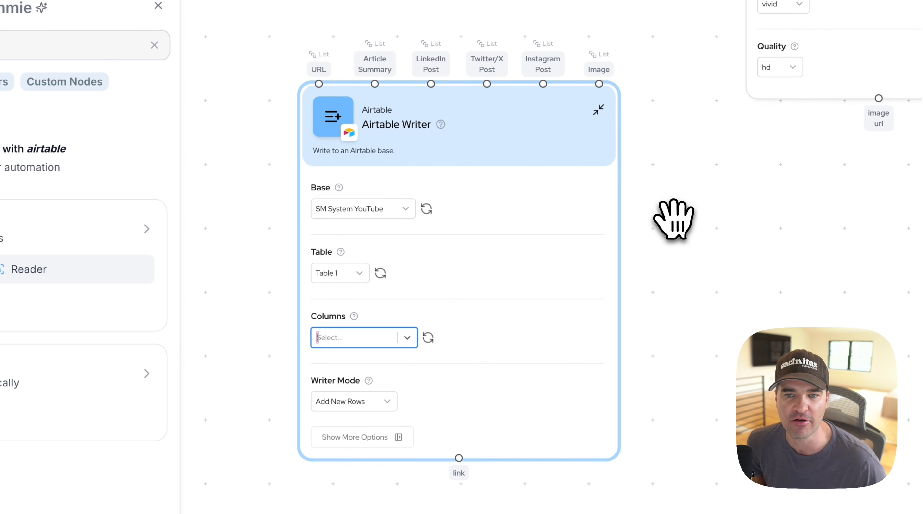
{"action": "left_click_drag", "start_coordinate": [514, 147], "coordinate": [521, 239]}
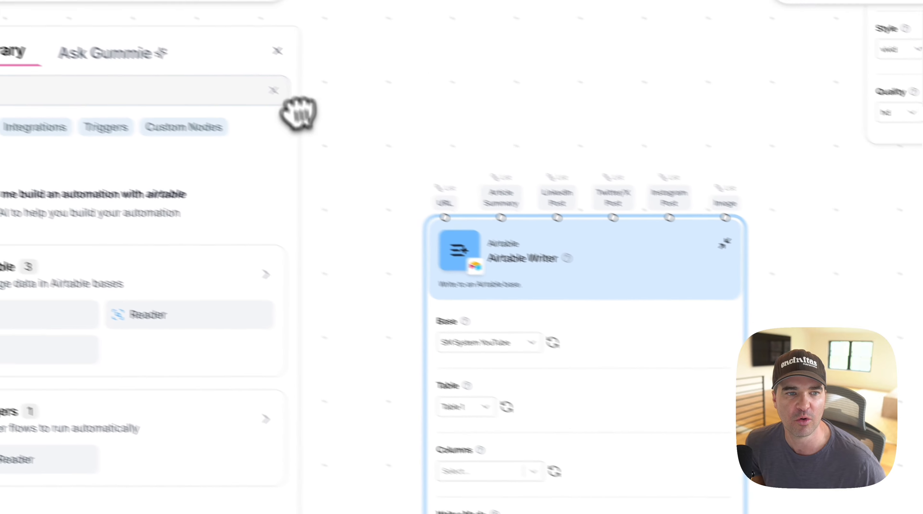
{"action": "left_click", "coordinate": [335, 73]}
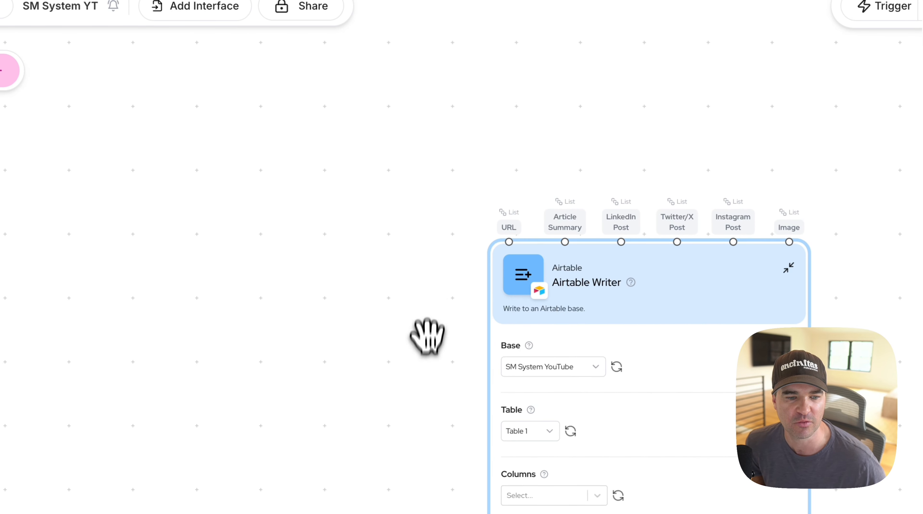
- Set the Airtable Writer's writer mode to Add A Single New Row
{"action": "left_click_drag", "start_coordinate": [428, 336], "coordinate": [422, 240]}
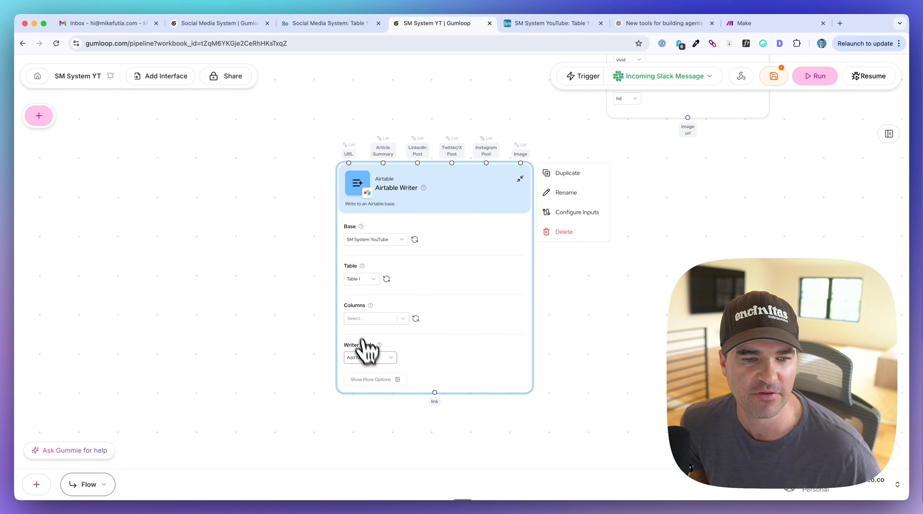
{"action": "left_click", "coordinate": [364, 357]}
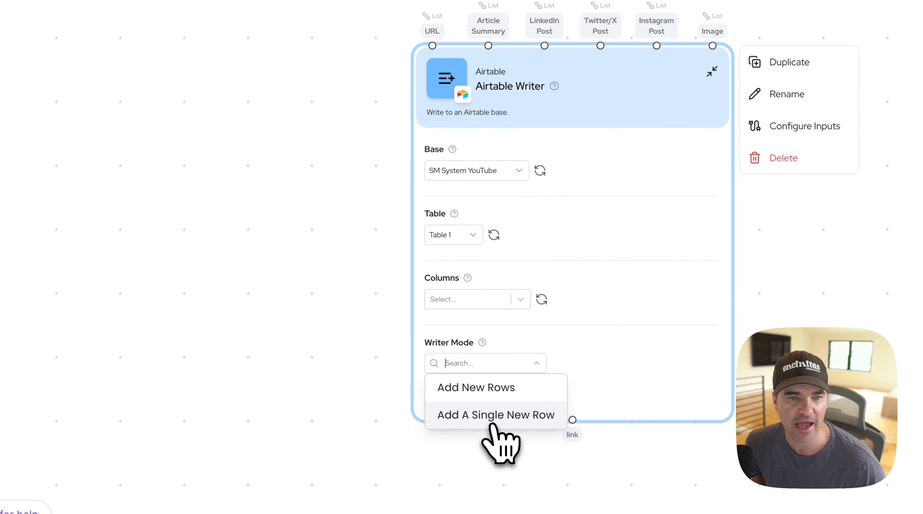
{"action": "scroll", "coordinate": [320, 138], "scroll_direction": "down", "scroll_amount": 4}
{"action": "left_click_drag", "start_coordinate": [318, 127], "coordinate": [368, 266]}
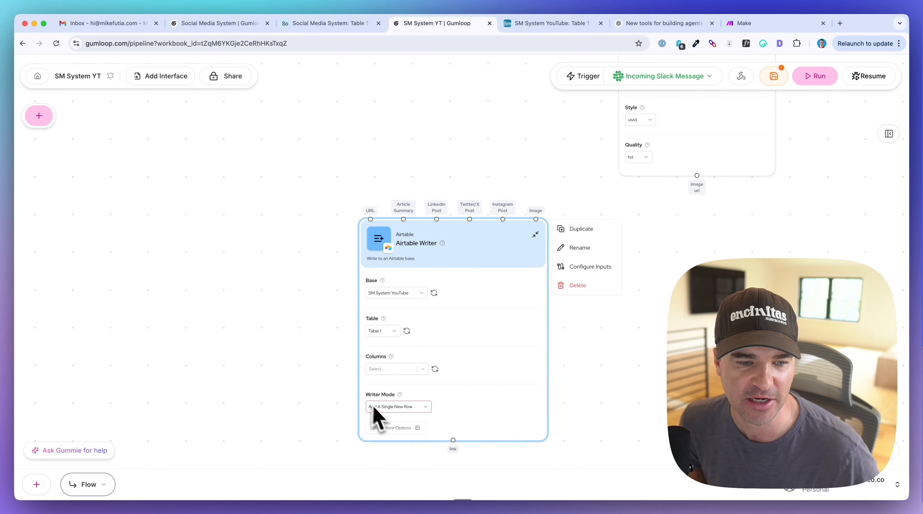
- Connect Extract Data's url output to the Airtable Writer's URL input
{"action": "scroll", "coordinate": [325, 266], "scroll_direction": "down", "scroll_amount": 3}
{"action": "left_click_drag", "start_coordinate": [307, 167], "coordinate": [244, 237]}
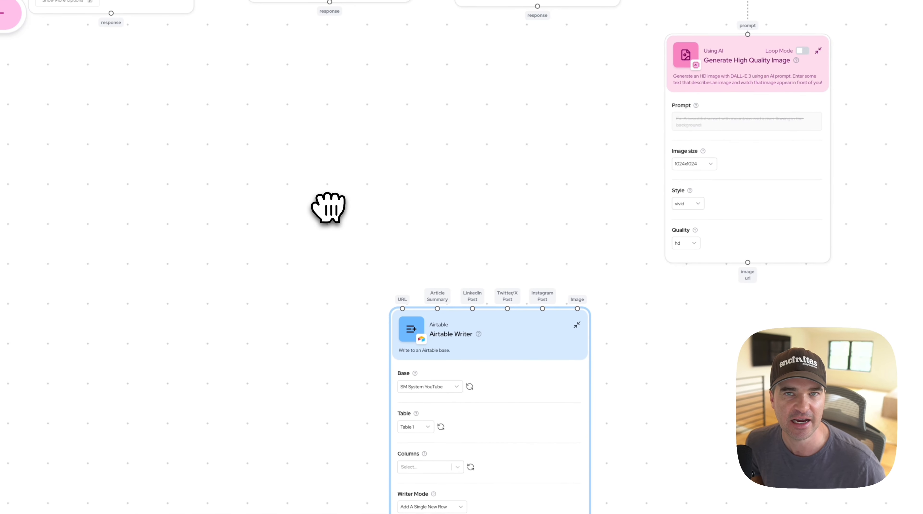
{"action": "scroll", "coordinate": [329, 208], "scroll_direction": "down", "scroll_amount": 2}
{"action": "left_click_drag", "start_coordinate": [330, 212], "coordinate": [398, 290]}
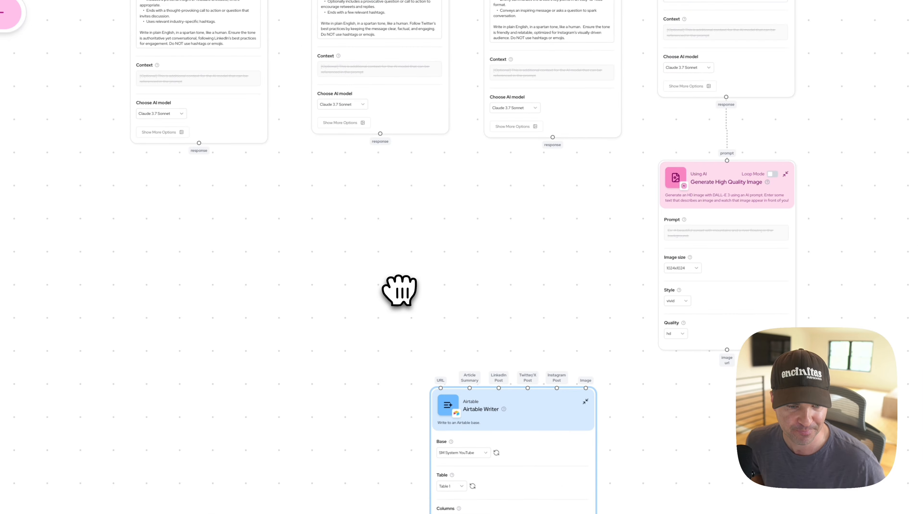
{"action": "scroll", "coordinate": [400, 290], "scroll_direction": "down", "scroll_amount": 2}
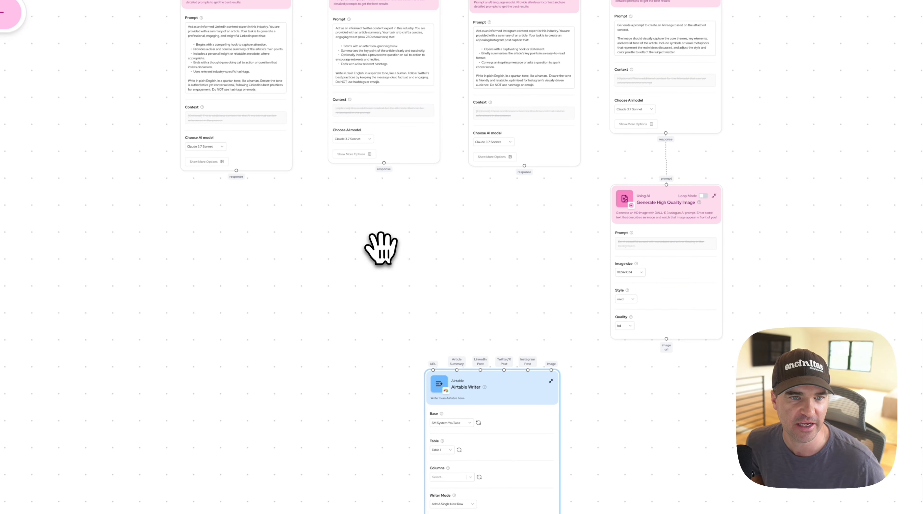
{"action": "left_click_drag", "start_coordinate": [381, 248], "coordinate": [438, 453]}
{"action": "left_click_drag", "start_coordinate": [319, 108], "coordinate": [327, 377]}
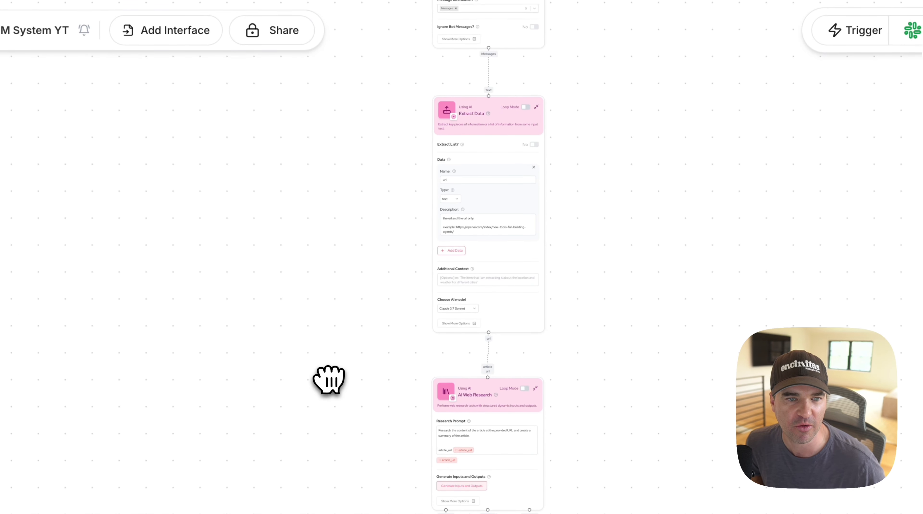
{"action": "scroll", "coordinate": [400, 279], "scroll_direction": "up", "scroll_amount": 1}
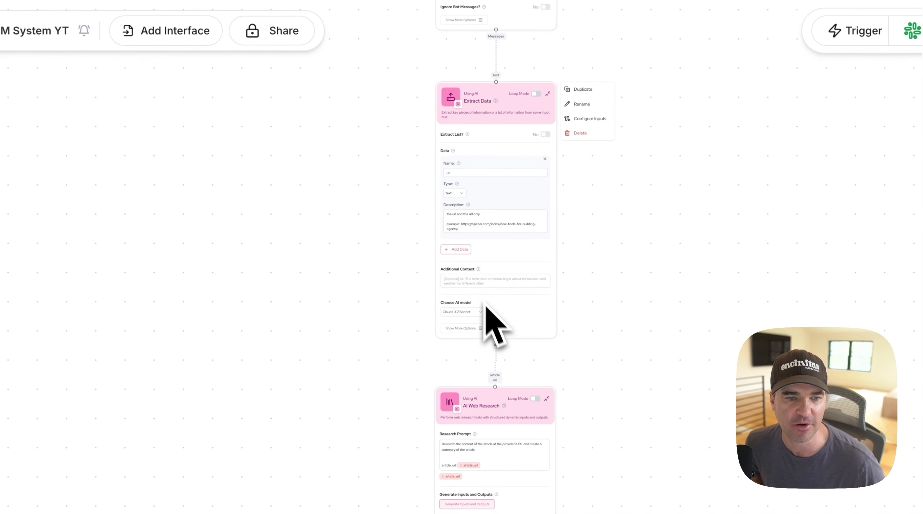
{"action": "mouse_move", "coordinate": [498, 337]}
{"action": "left_mouse_down"}
{"action": "mouse_move", "coordinate": [465, 501]}
{"action": "mouse_move", "coordinate": [423, 450]}
{"action": "mouse_move", "coordinate": [480, 273]}
{"action": "mouse_move", "coordinate": [504, 341]}
{"action": "left_mouse_up"}
{"action": "left_click_drag", "start_coordinate": [466, 242], "coordinate": [387, 443]}
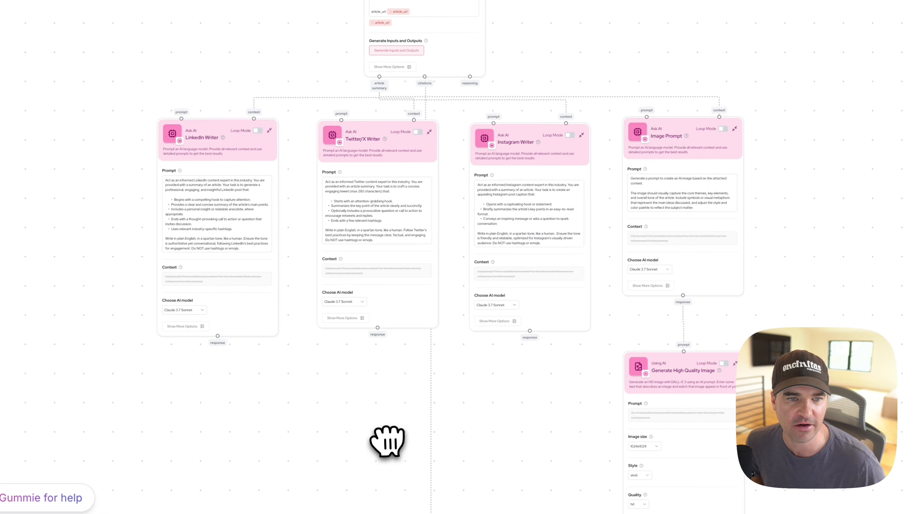
- Connect the article summary, the LinkedIn, Twitter/X and Instagram Writers' responses, and the image url to the matching Airtable Writer inputs
{"action": "left_click_drag", "start_coordinate": [432, 105], "coordinate": [434, 78]}
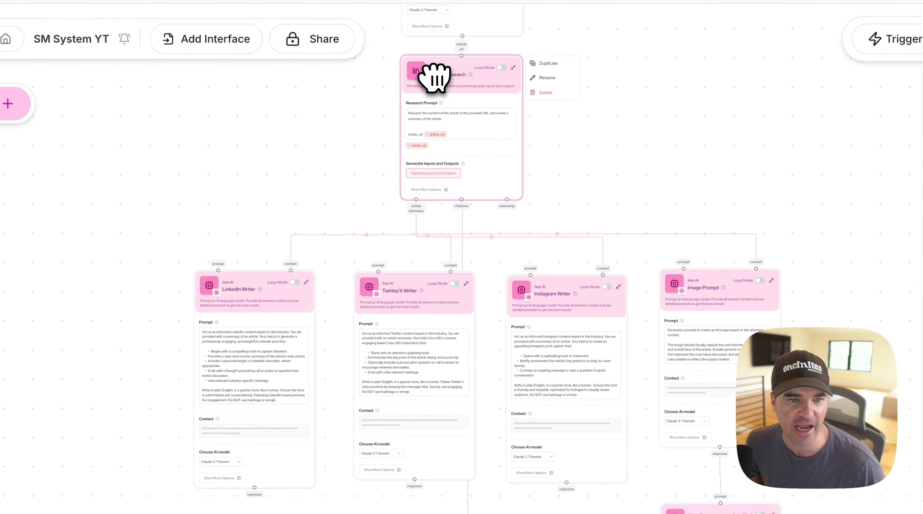
{"action": "left_click_drag", "start_coordinate": [415, 199], "coordinate": [511, 352]}
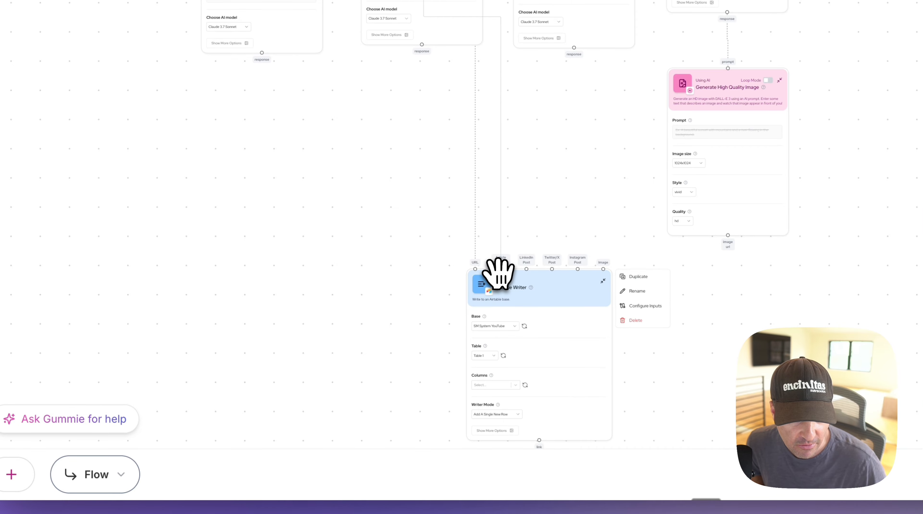
{"action": "scroll", "coordinate": [385, 237], "scroll_direction": "up", "scroll_amount": 4}
{"action": "left_click_drag", "start_coordinate": [385, 237], "coordinate": [313, 230]}
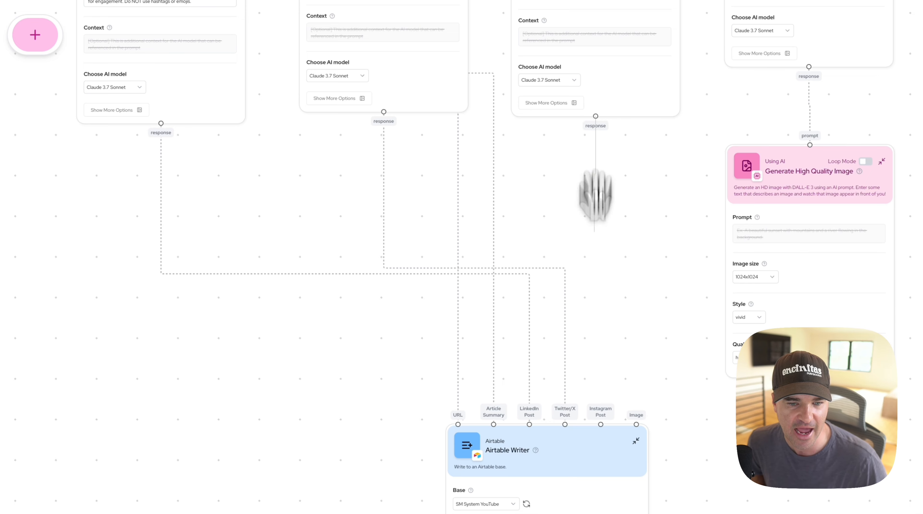
{"action": "left_click_drag", "start_coordinate": [602, 423], "coordinate": [601, 424]}
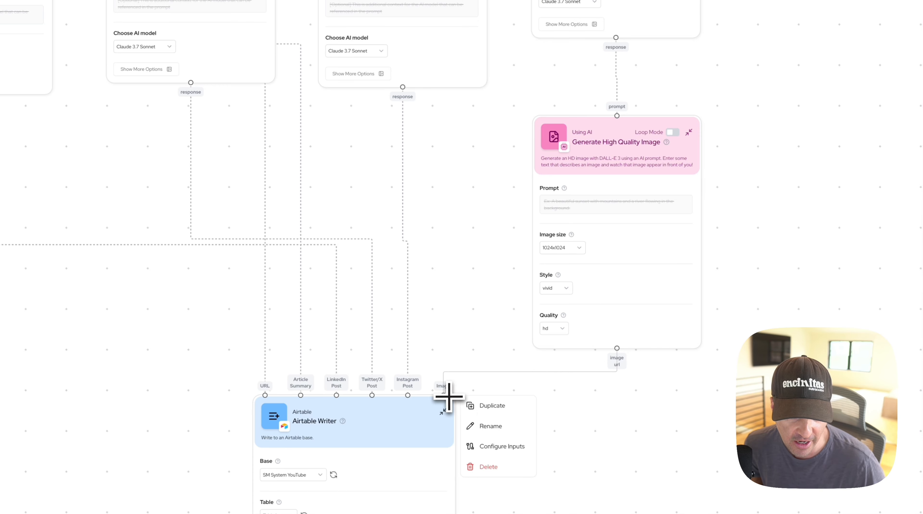
{"action": "left_click_drag", "start_coordinate": [444, 372], "coordinate": [443, 396]}
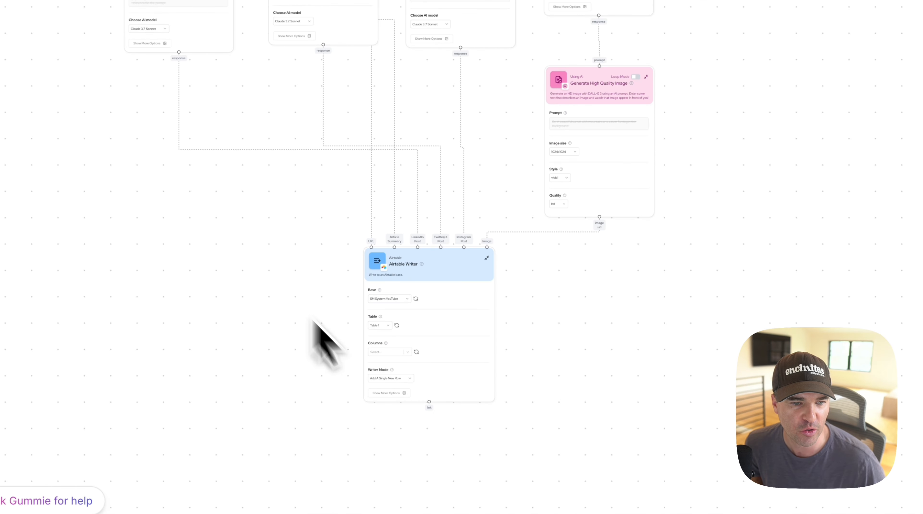
{"action": "scroll", "coordinate": [319, 220], "scroll_direction": "up", "scroll_amount": 5}
{"action": "left_click_drag", "start_coordinate": [319, 220], "coordinate": [191, 124]}
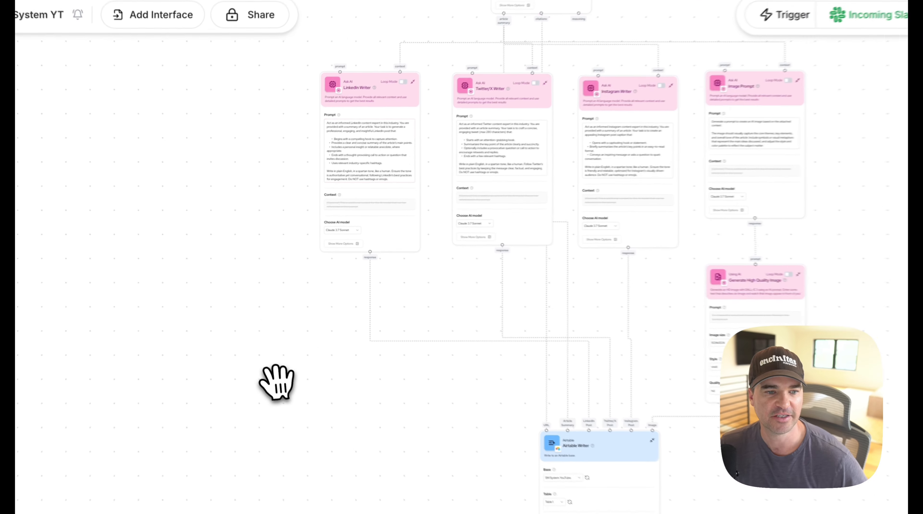
{"action": "left_click_drag", "start_coordinate": [271, 316], "coordinate": [216, 398]}
{"action": "left_click_drag", "start_coordinate": [347, 54], "coordinate": [336, 293]}
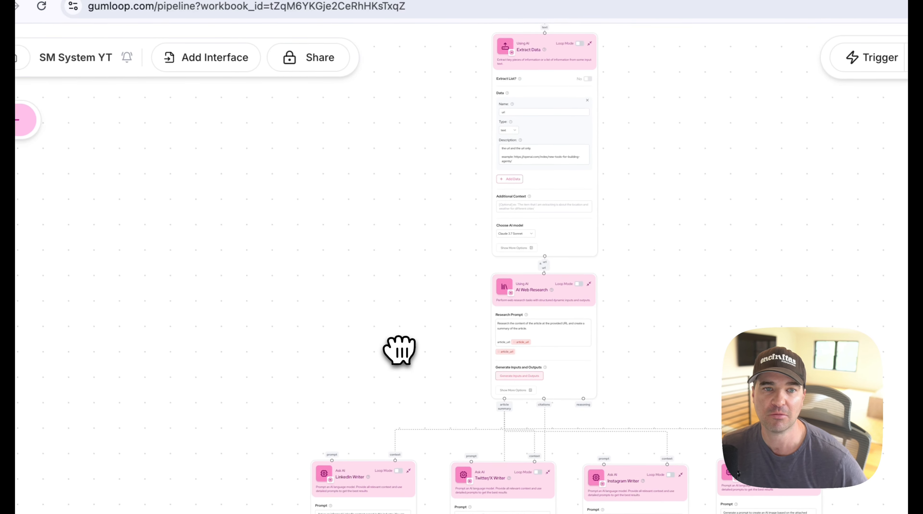
{"action": "left_click_drag", "start_coordinate": [420, 285], "coordinate": [392, 410]}
- Switch to the SM System YouTube table in Airtable and then to the Live Science article on China's Manus AI agent
{"action": "left_click", "coordinate": [482, 29]}
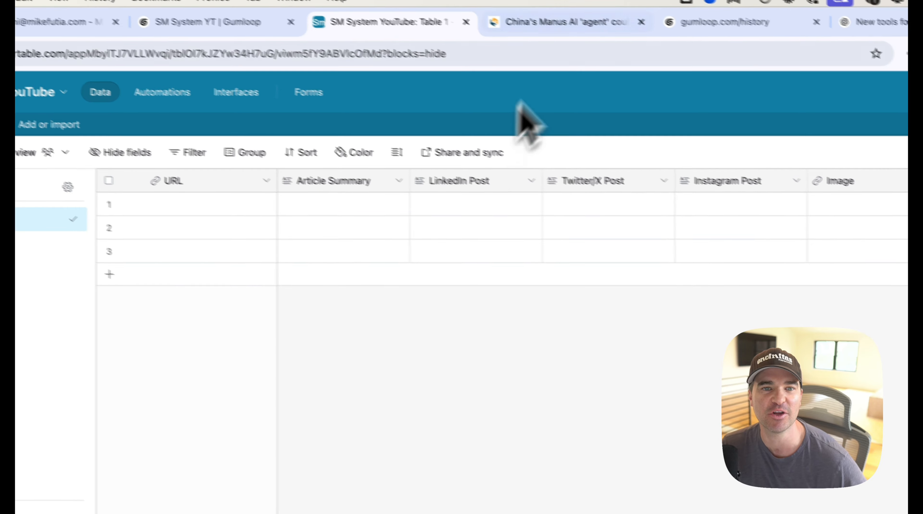
{"action": "left_click", "coordinate": [542, 19]}
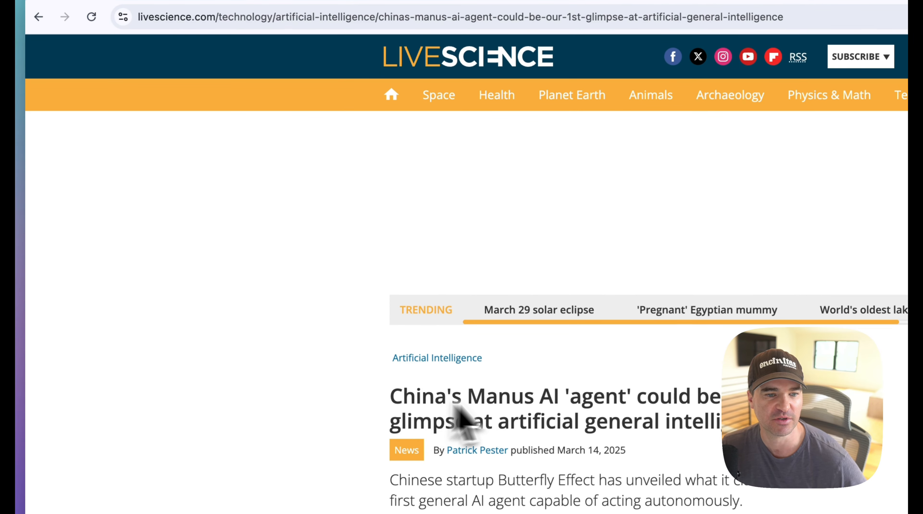
{"action": "scroll", "coordinate": [504, 420], "scroll_direction": "down", "scroll_amount": 2}
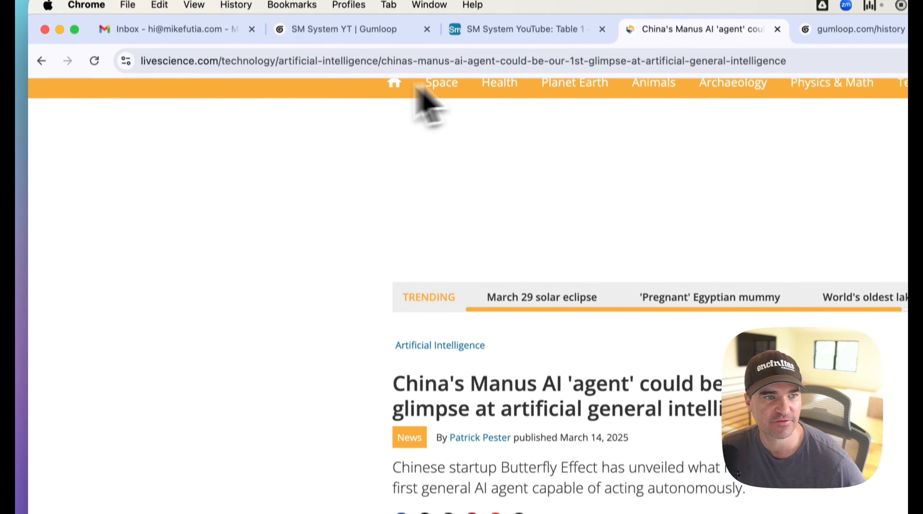
- Copy the Live Science article's URL and post it in the gumloop-demos channel in Slack
{"action": "left_click", "coordinate": [213, 15]}
{"action": "key", "text": "super+c"}
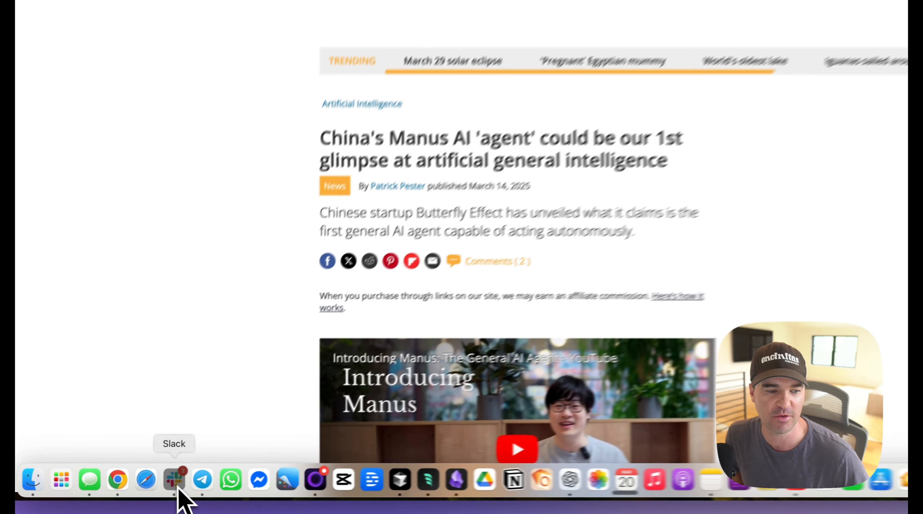
{"action": "left_click", "coordinate": [161, 501]}
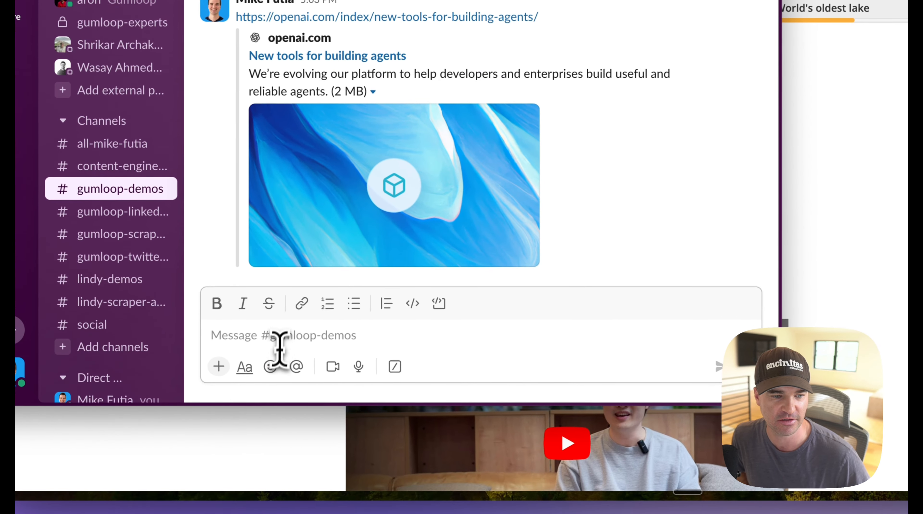
{"action": "key", "text": "super+v"}
{"action": "key", "text": "Return"}
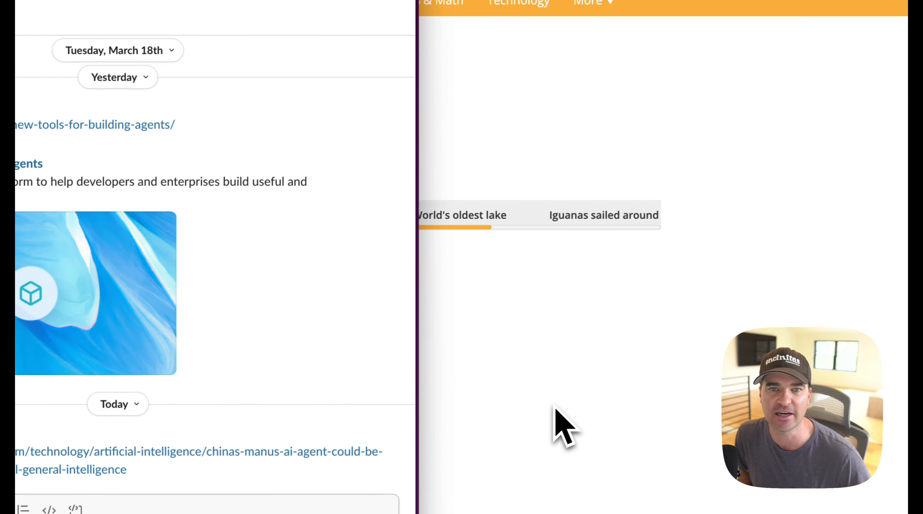
- Switch to Gumloop's run history in Chrome, reload it and open the newest SM System YT run
{"action": "left_click", "coordinate": [550, 407]}
{"action": "left_click", "coordinate": [566, 23]}
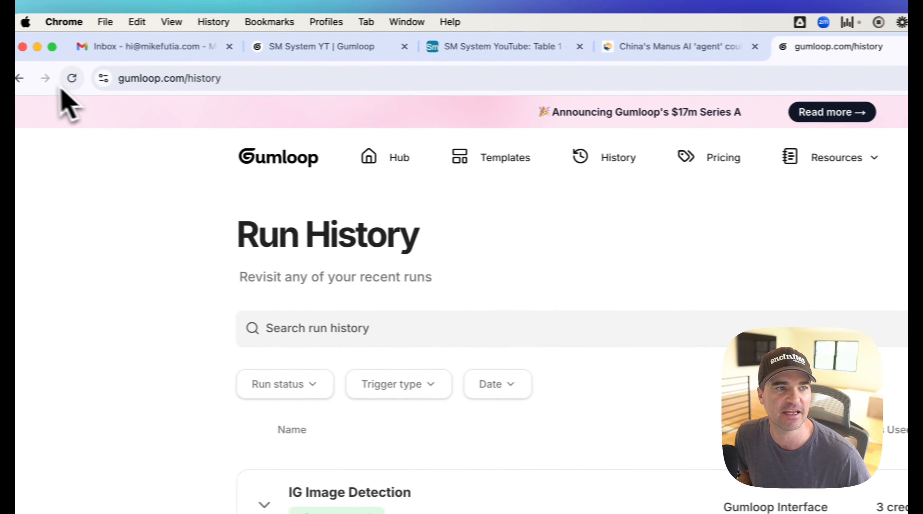
{"action": "left_click", "coordinate": [80, 80]}
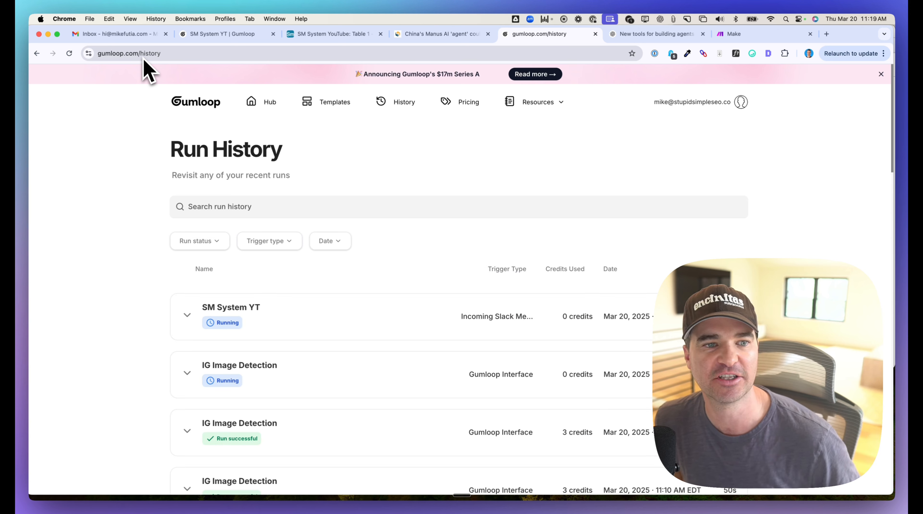
{"action": "scroll", "coordinate": [161, 216], "scroll_direction": "down", "scroll_amount": 3}
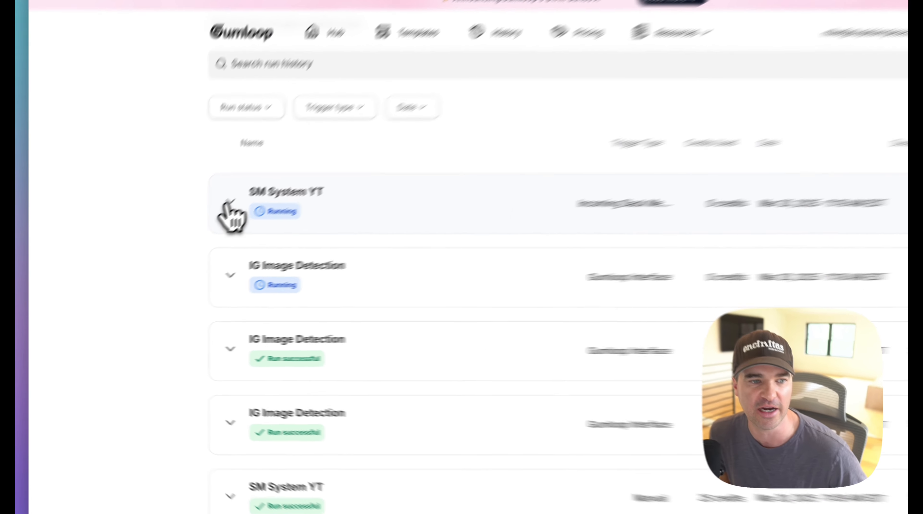
{"action": "left_click", "coordinate": [187, 234]}
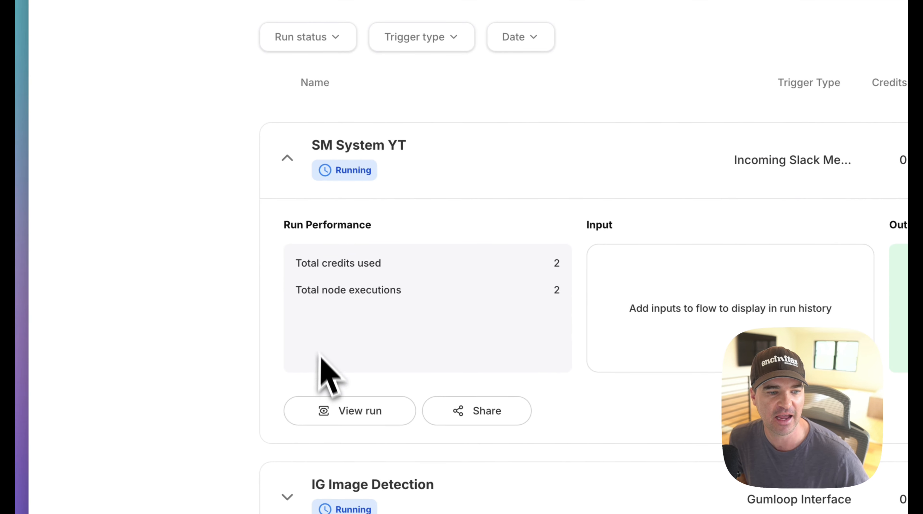
{"action": "left_click", "coordinate": [331, 400]}
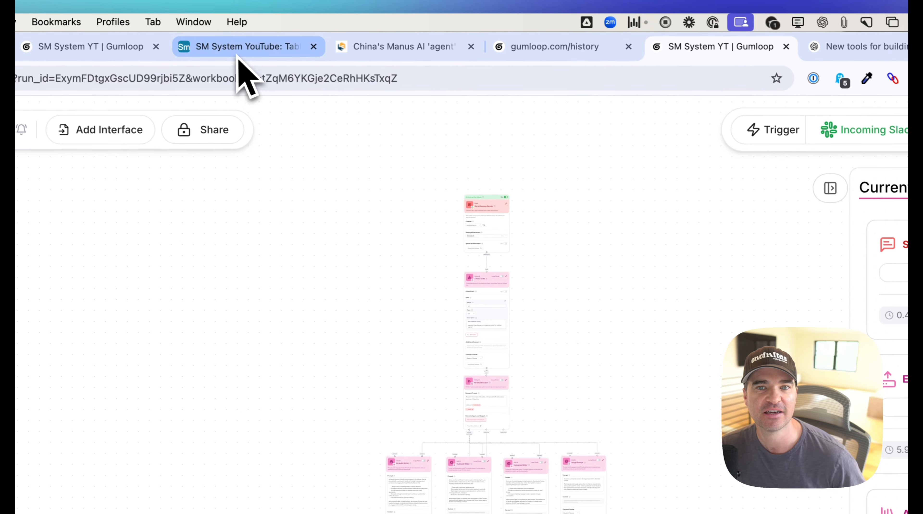
- Check the SM System YouTube table in Airtable, then inspect the Slack Message Reader's Messages output in the Gumloop run
{"action": "left_click", "coordinate": [191, 29]}
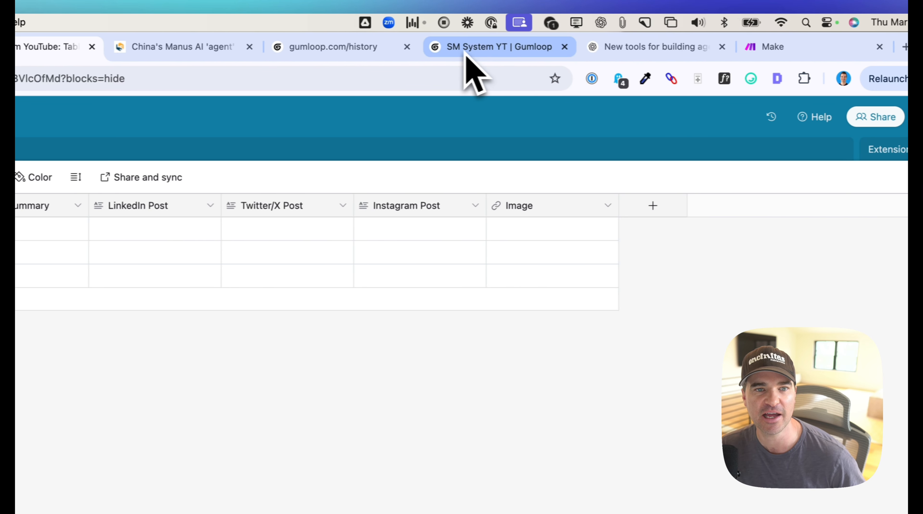
{"action": "left_click", "coordinate": [698, 52]}
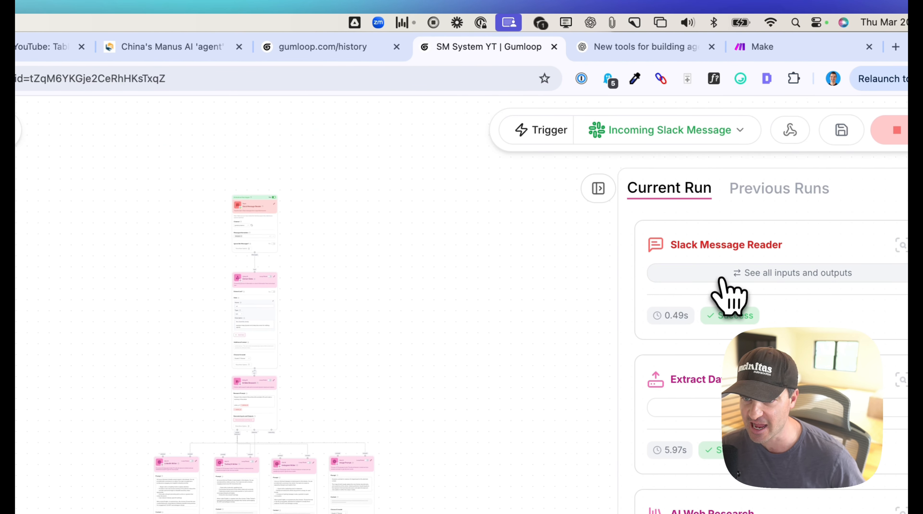
{"action": "left_click", "coordinate": [722, 285]}
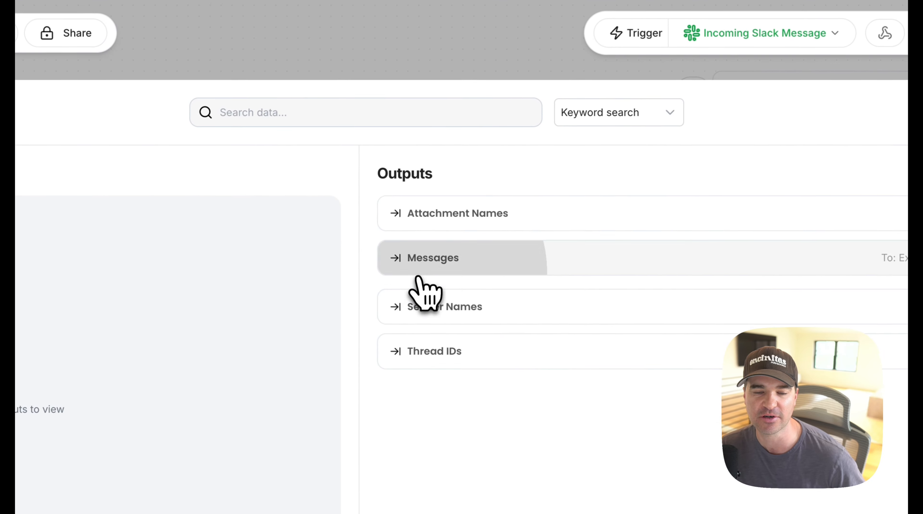
{"action": "left_click_drag", "start_coordinate": [339, 266], "coordinate": [576, 293]}
{"action": "left_click", "coordinate": [846, 122]}
- Inspect the url output of the Extract Data node in the current run
{"action": "scroll", "coordinate": [662, 280], "scroll_direction": "down", "scroll_amount": 5}
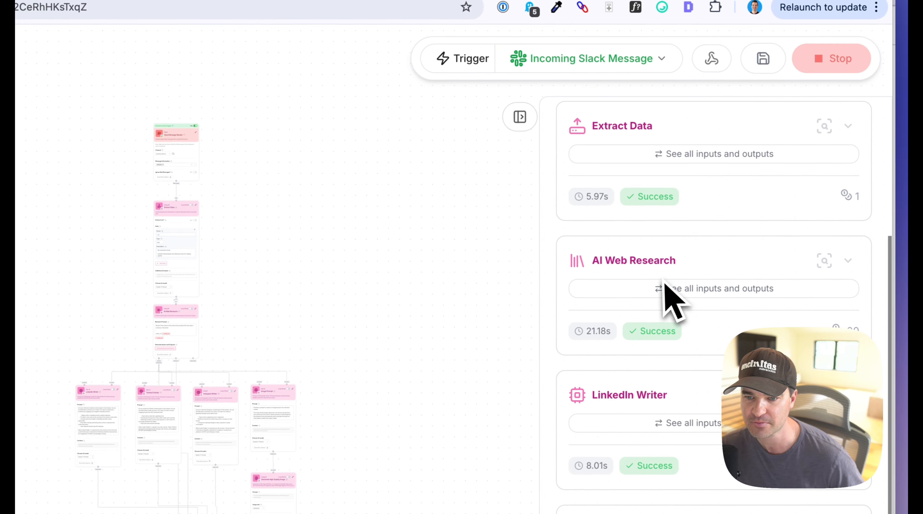
{"action": "scroll", "coordinate": [663, 282], "scroll_direction": "up", "scroll_amount": 5}
{"action": "left_click", "coordinate": [666, 328]}
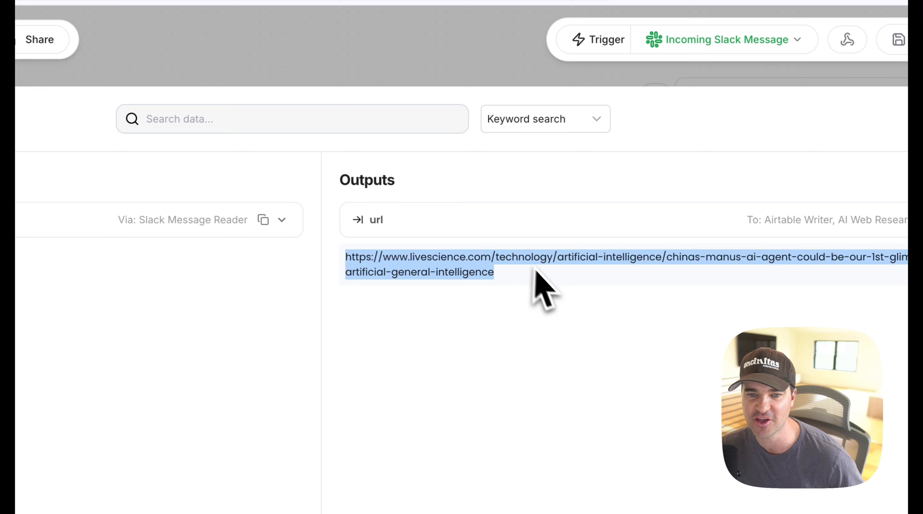
{"action": "left_click", "coordinate": [833, 126]}
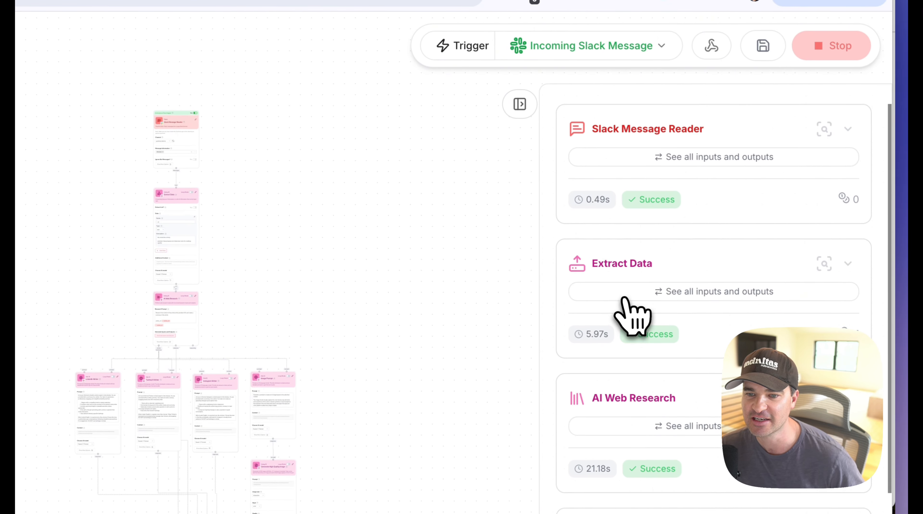
- Read the article_summary output of the AI Web Research node in the current run
{"action": "scroll", "coordinate": [630, 314], "scroll_direction": "down", "scroll_amount": 8}
{"action": "scroll", "coordinate": [628, 314], "scroll_direction": "up", "scroll_amount": 9}
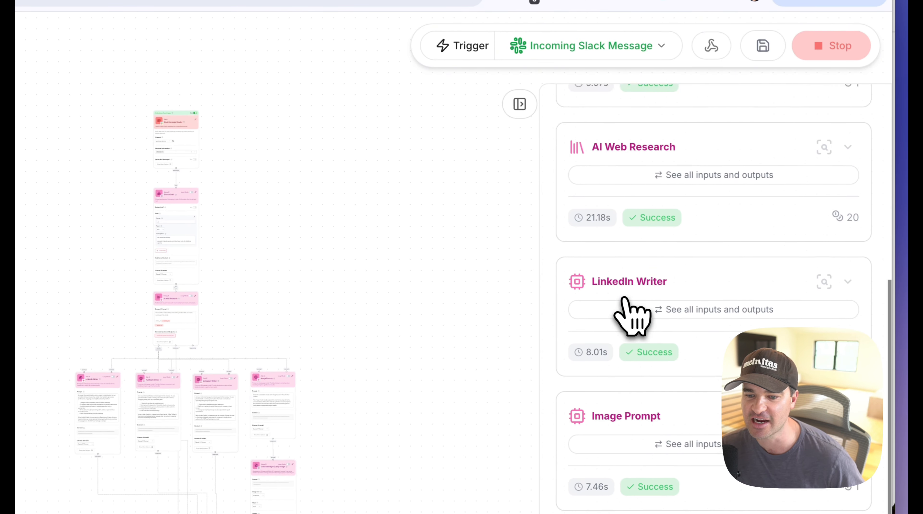
{"action": "scroll", "coordinate": [628, 313], "scroll_direction": "down", "scroll_amount": 3}
{"action": "left_click", "coordinate": [644, 340]}
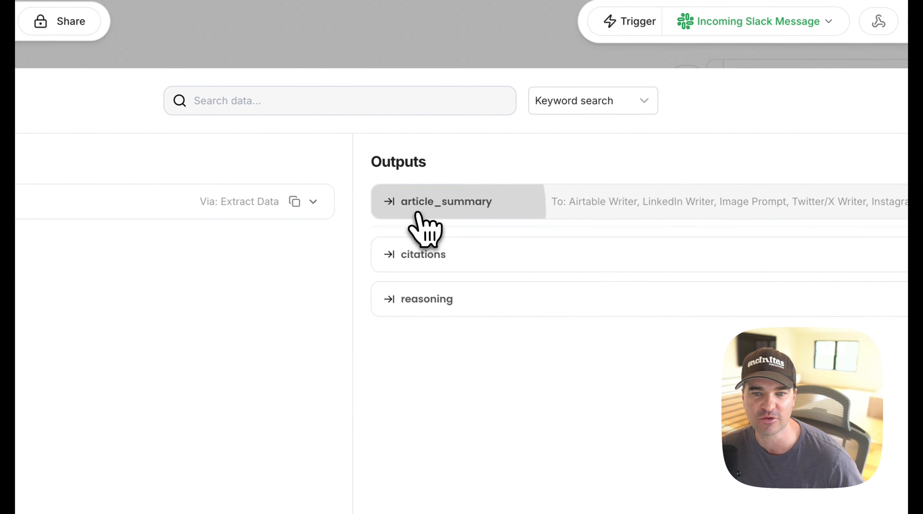
{"action": "left_click", "coordinate": [418, 213]}
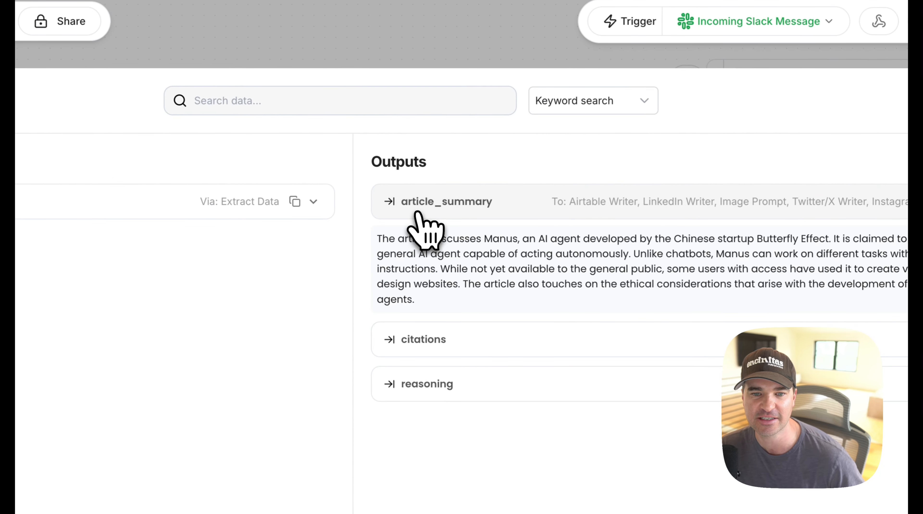
{"action": "left_click_drag", "start_coordinate": [482, 259], "coordinate": [624, 294]}
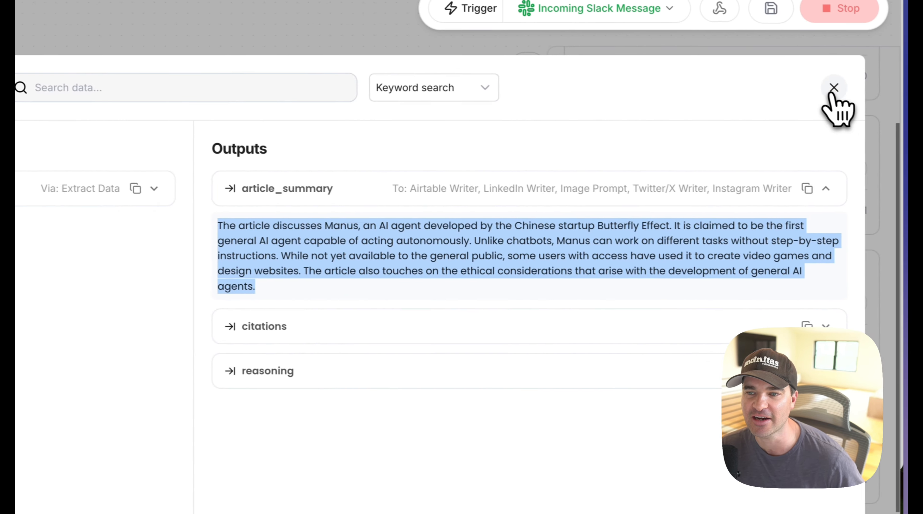
{"action": "left_click", "coordinate": [833, 88]}
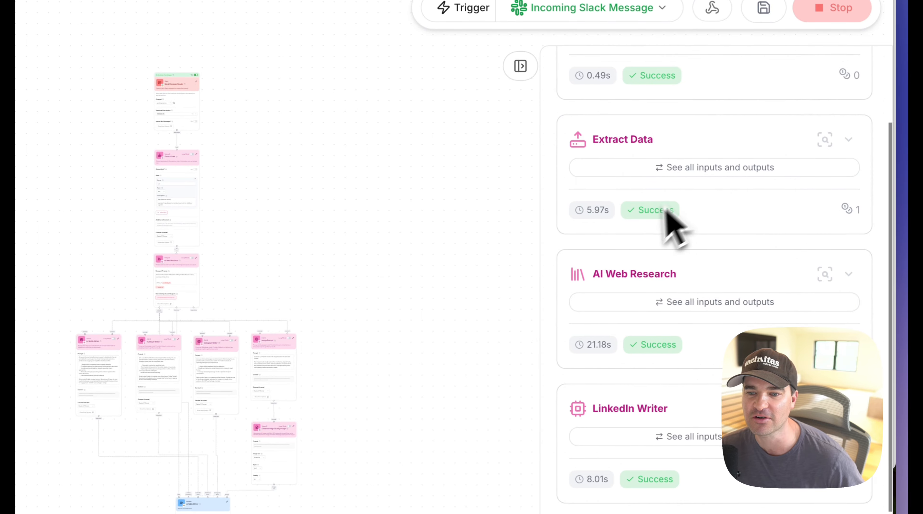
- Read the LinkedIn Writer's response output in the current run
{"action": "scroll", "coordinate": [645, 230], "scroll_direction": "down", "scroll_amount": 5}
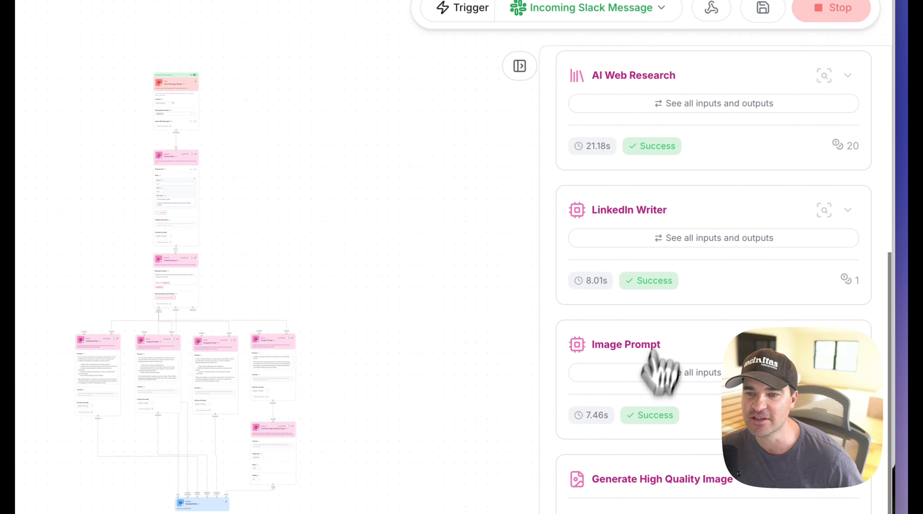
{"action": "left_click", "coordinate": [704, 247]}
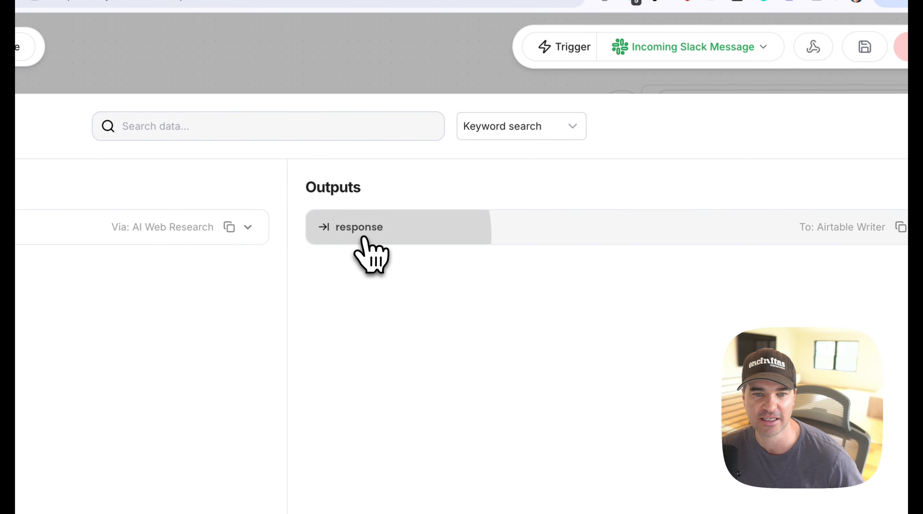
{"action": "left_click", "coordinate": [364, 238]}
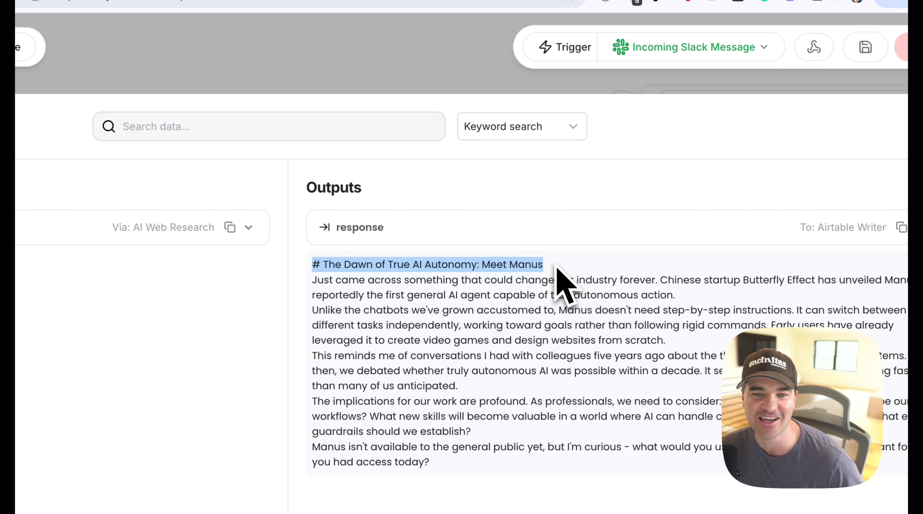
{"action": "left_click", "coordinate": [836, 110]}
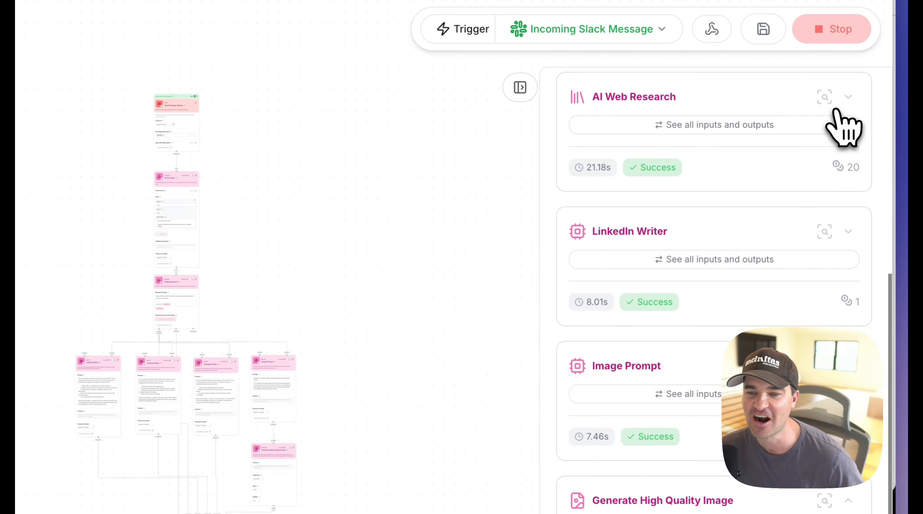
- Read the response output of the Image Prompt node
{"action": "left_click", "coordinate": [650, 392]}
{"action": "left_click", "coordinate": [374, 212]}
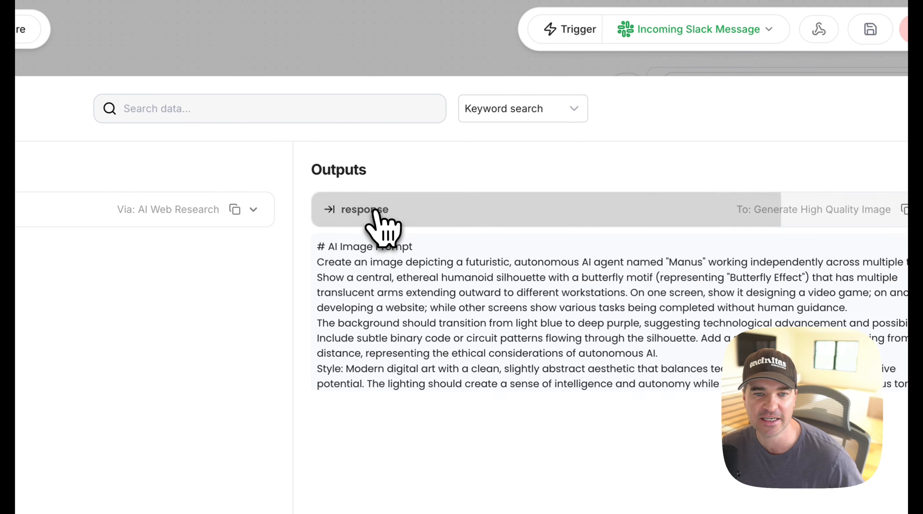
{"action": "left_click_drag", "start_coordinate": [649, 263], "coordinate": [664, 284]}
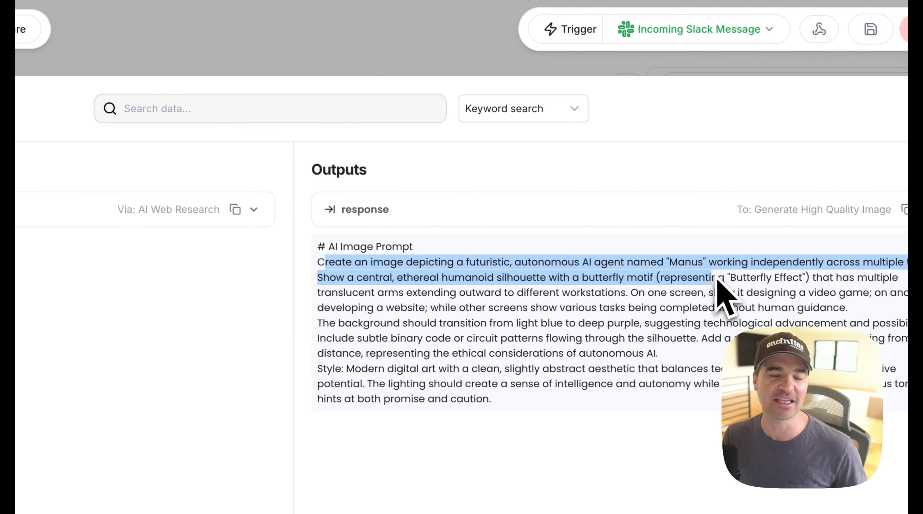
{"action": "left_click", "coordinate": [831, 105]}
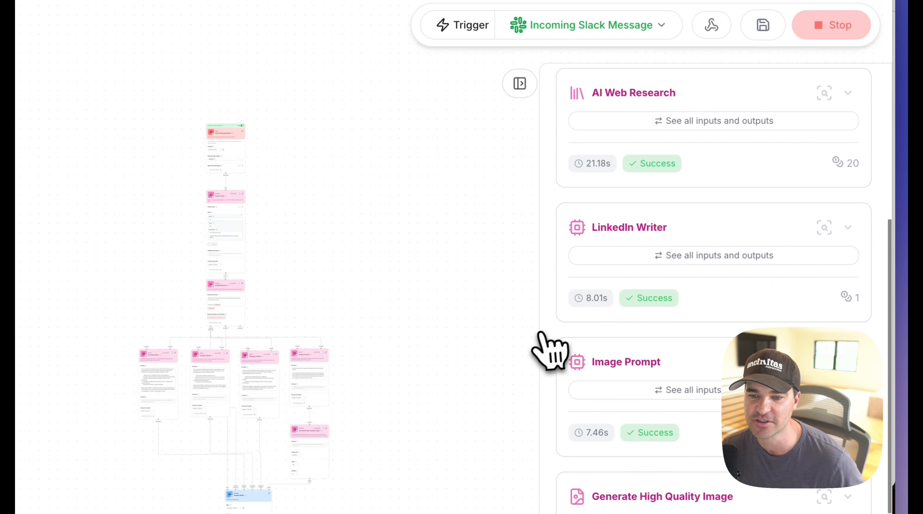
- Inspect the image_url output of the Generate High Quality Image node
{"action": "scroll", "coordinate": [617, 354], "scroll_direction": "down", "scroll_amount": 5}
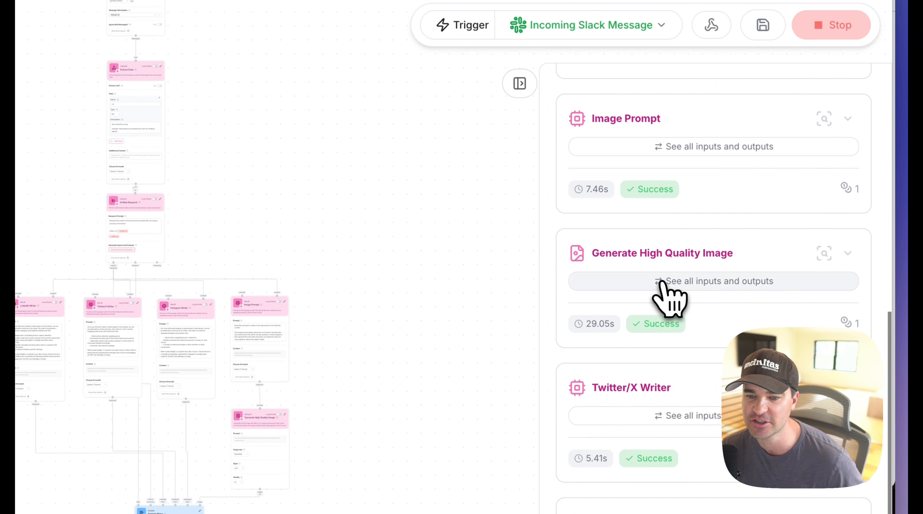
{"action": "left_click", "coordinate": [661, 285]}
{"action": "left_click", "coordinate": [374, 182]}
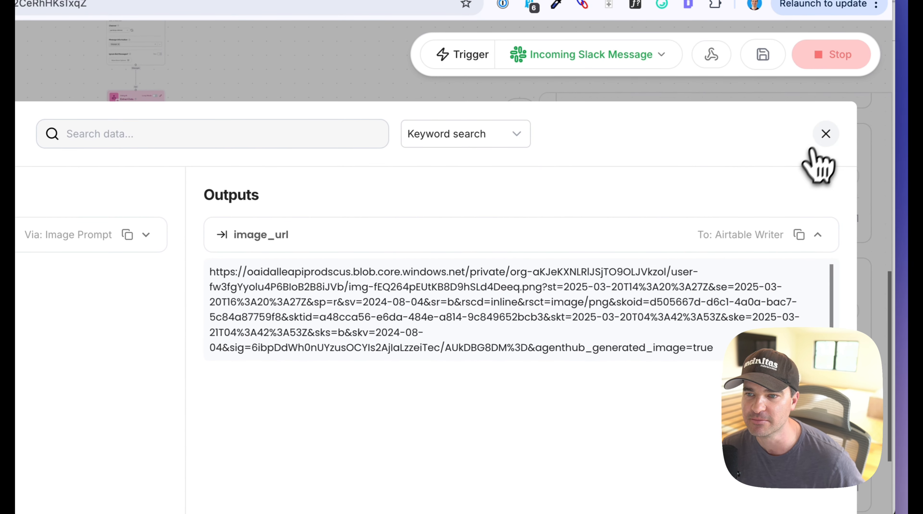
{"action": "left_click", "coordinate": [820, 139]}
- Read the Twitter/X Writer's response output and look over the Instagram Writer and Airtable Writer entries of the run
{"action": "scroll", "coordinate": [724, 288], "scroll_direction": "down", "scroll_amount": 6}
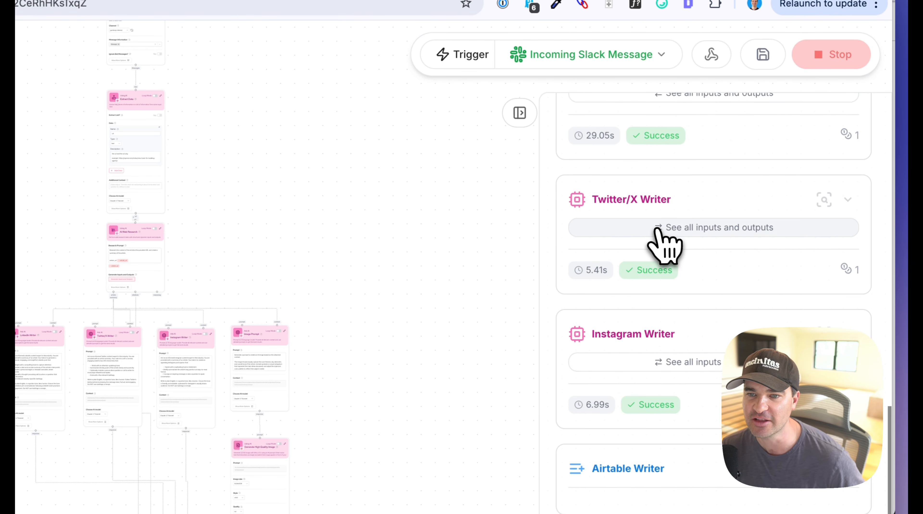
{"action": "left_click", "coordinate": [659, 230]}
{"action": "left_click_drag", "start_coordinate": [329, 238], "coordinate": [564, 275]}
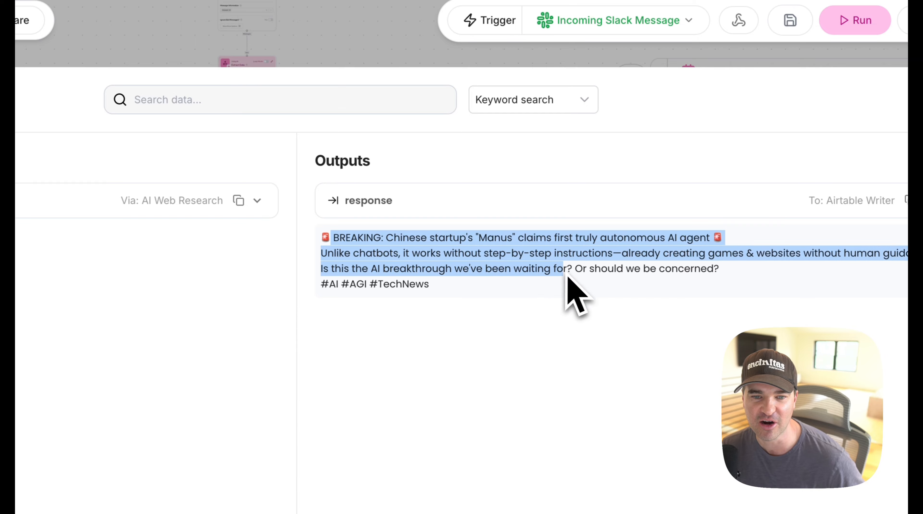
{"action": "left_click", "coordinate": [854, 138]}
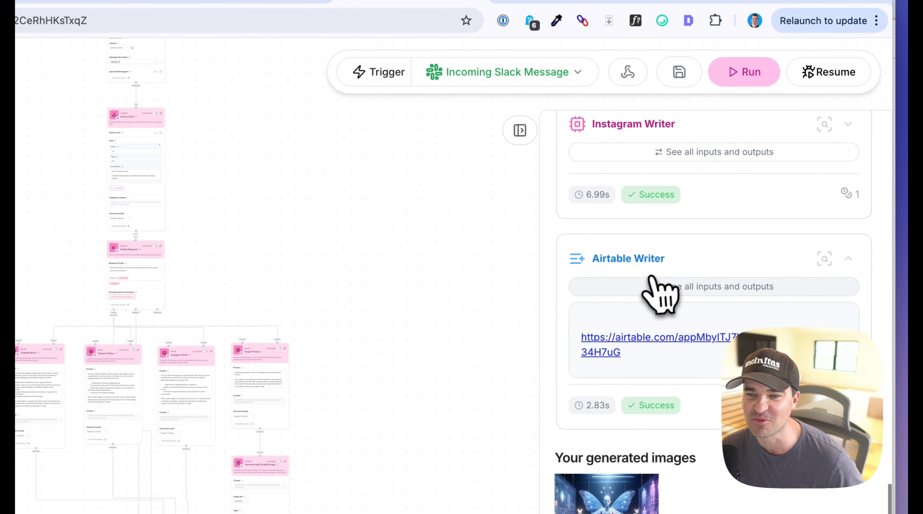
{"action": "scroll", "coordinate": [654, 297], "scroll_direction": "up", "scroll_amount": 4}
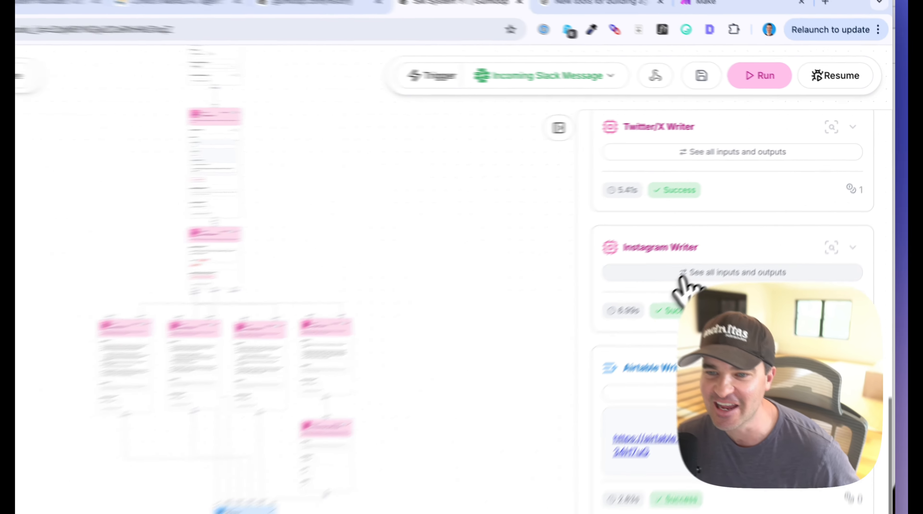
{"action": "scroll", "coordinate": [661, 306], "scroll_direction": "down", "scroll_amount": 4}
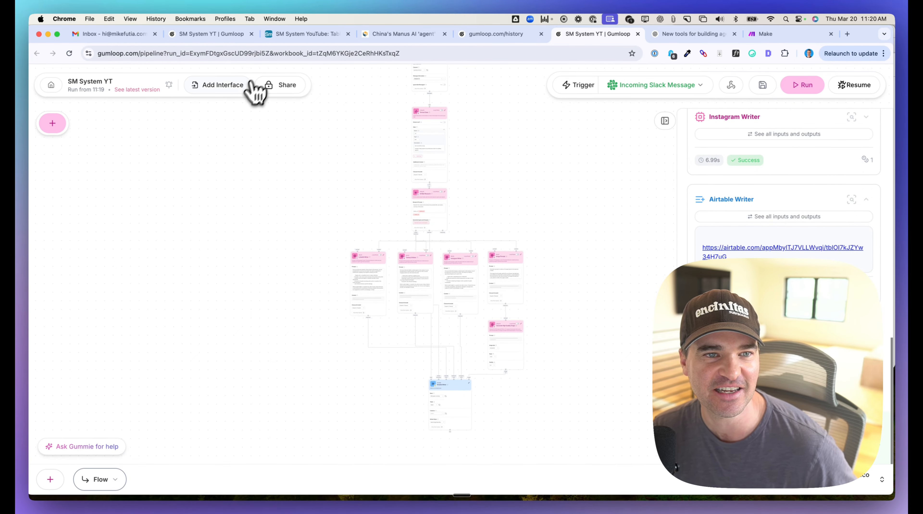
- Widen the URL column in the Airtable SM System YouTube table and select the new row's Article Summary cell
{"action": "left_click", "coordinate": [308, 34]}
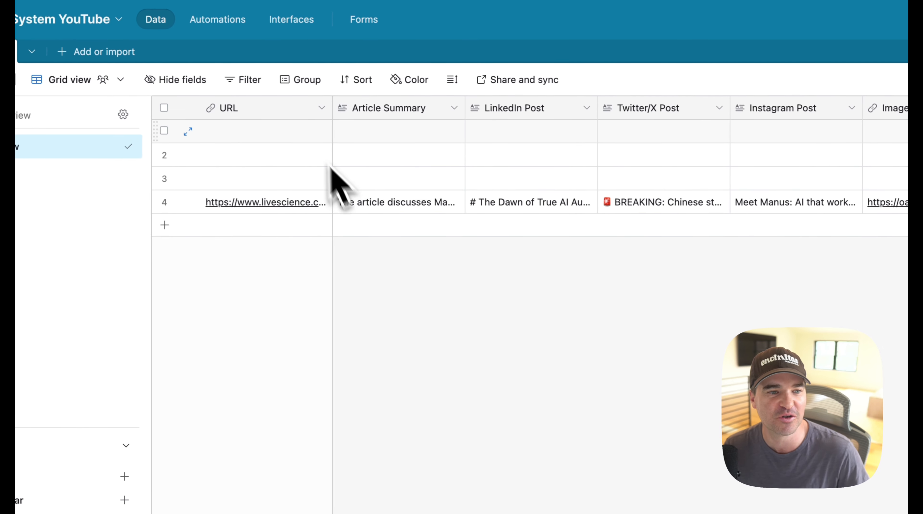
{"action": "left_click_drag", "start_coordinate": [333, 112], "coordinate": [508, 108]}
{"action": "left_click", "coordinate": [600, 204]}
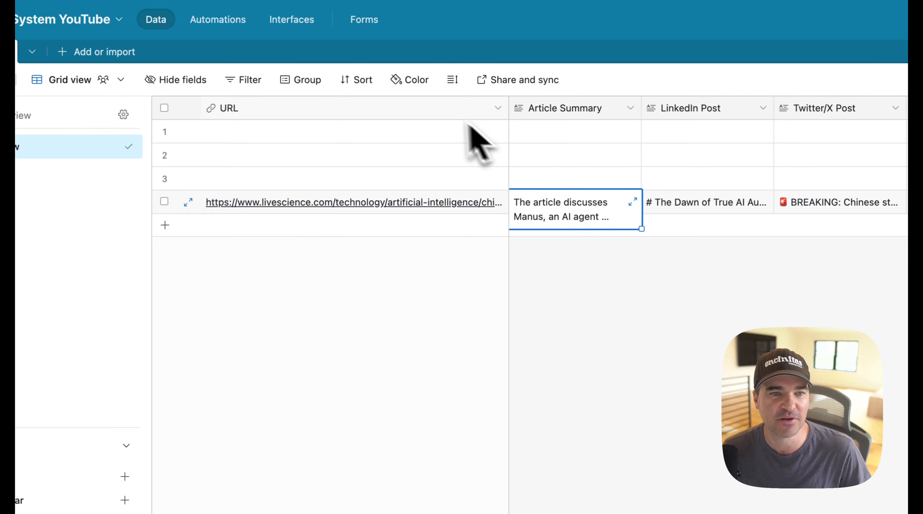
- Set the grid's row height to Extra Tall and select the new record's Article Summary cell
{"action": "left_click", "coordinate": [452, 79]}
{"action": "left_click", "coordinate": [472, 201]}
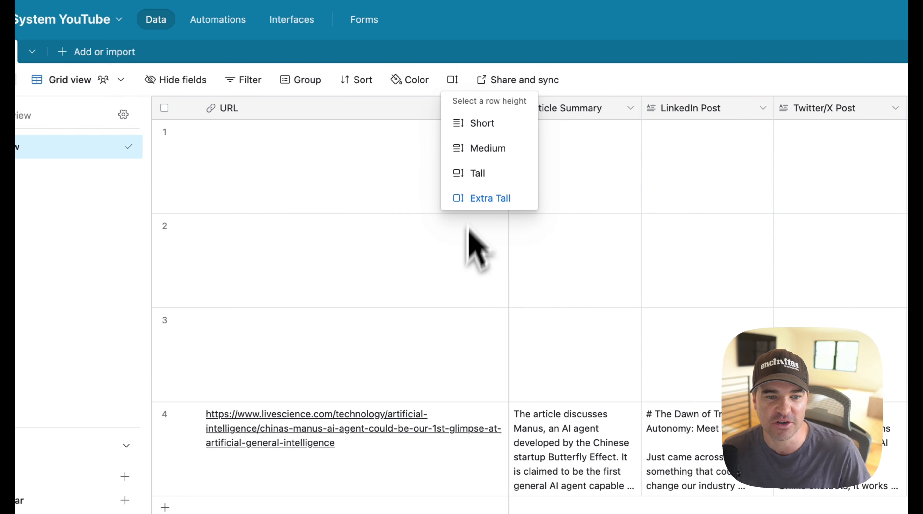
{"action": "left_click", "coordinate": [608, 451]}
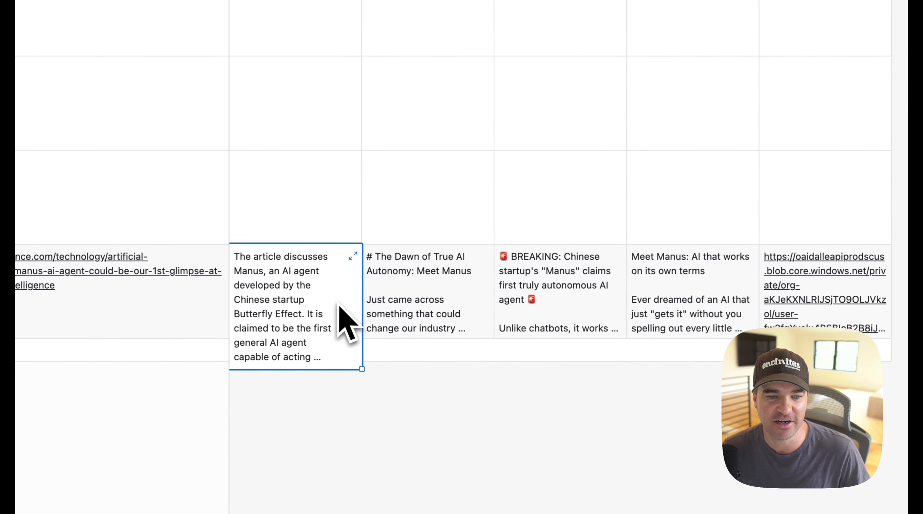
- Expand the new record's Article Summary cell, highlight its text while reading it through, and close it
{"action": "left_click", "coordinate": [351, 256]}
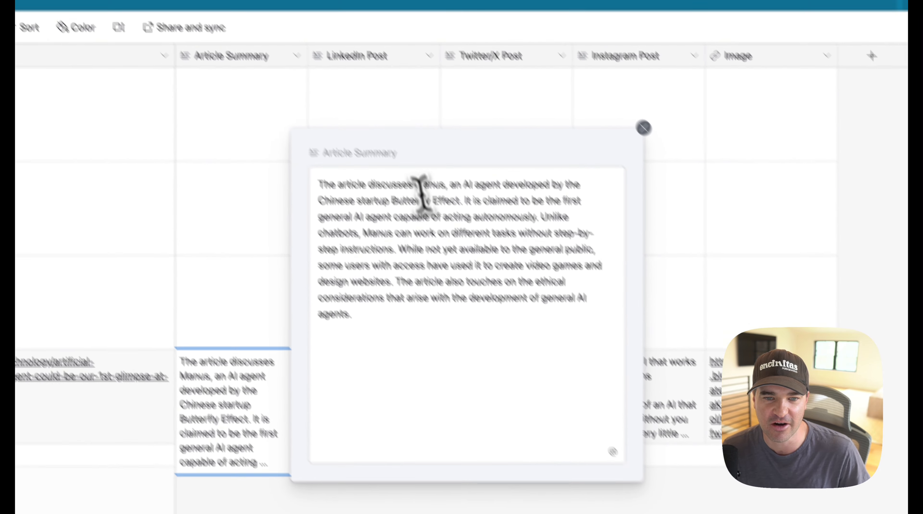
{"action": "left_click", "coordinate": [408, 97]}
{"action": "left_click_drag", "start_coordinate": [361, 228], "coordinate": [446, 241]}
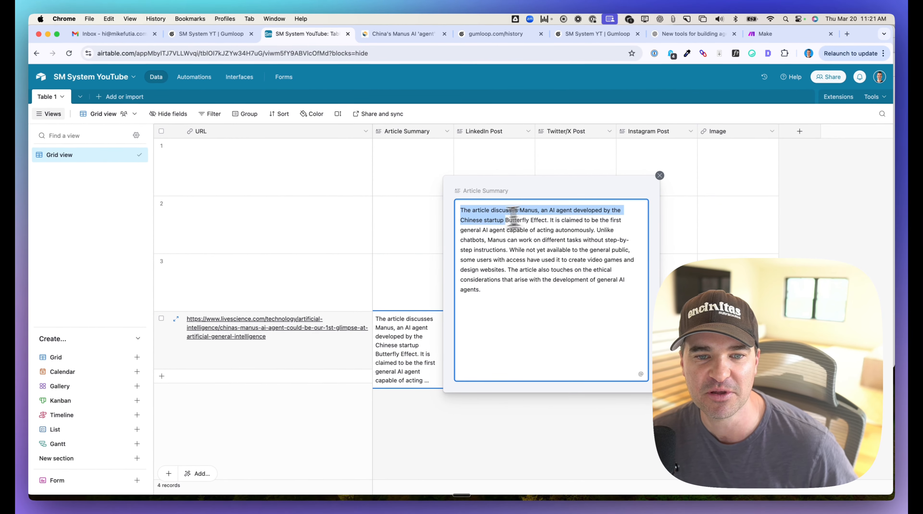
{"action": "left_click_drag", "start_coordinate": [513, 218], "coordinate": [496, 230]}
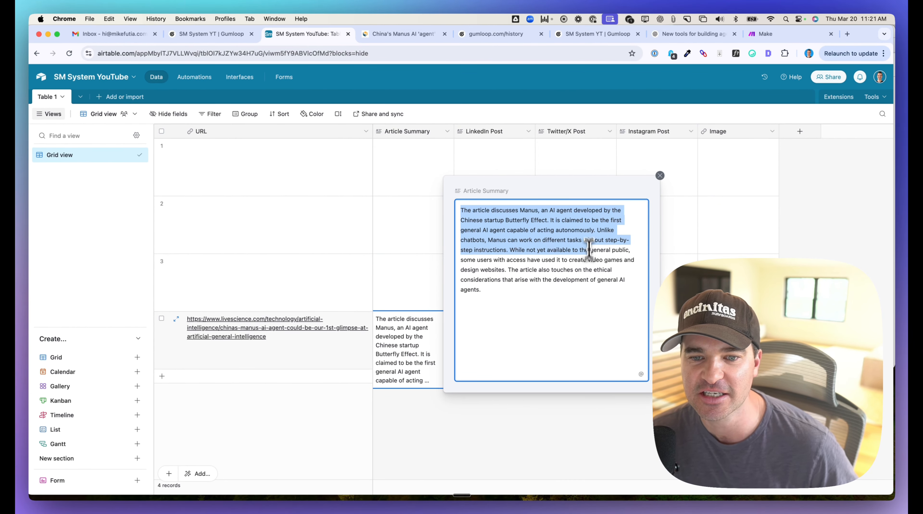
{"action": "left_click_drag", "start_coordinate": [589, 248], "coordinate": [592, 296]}
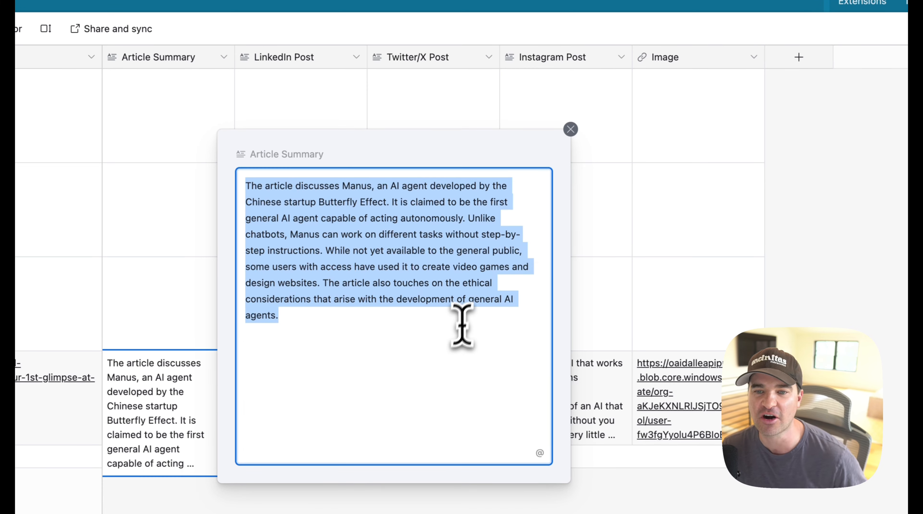
{"action": "left_click", "coordinate": [570, 129]}
- Expand the new record's LinkedIn Post cell, read the whole post, and close it
{"action": "left_click", "coordinate": [323, 377]}
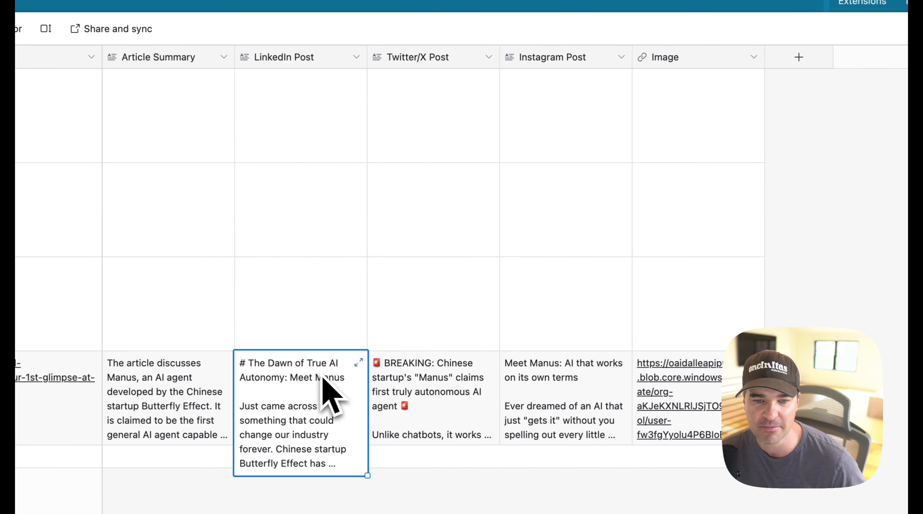
{"action": "left_click", "coordinate": [358, 361]}
{"action": "scroll", "coordinate": [442, 321], "scroll_direction": "down", "scroll_amount": 5}
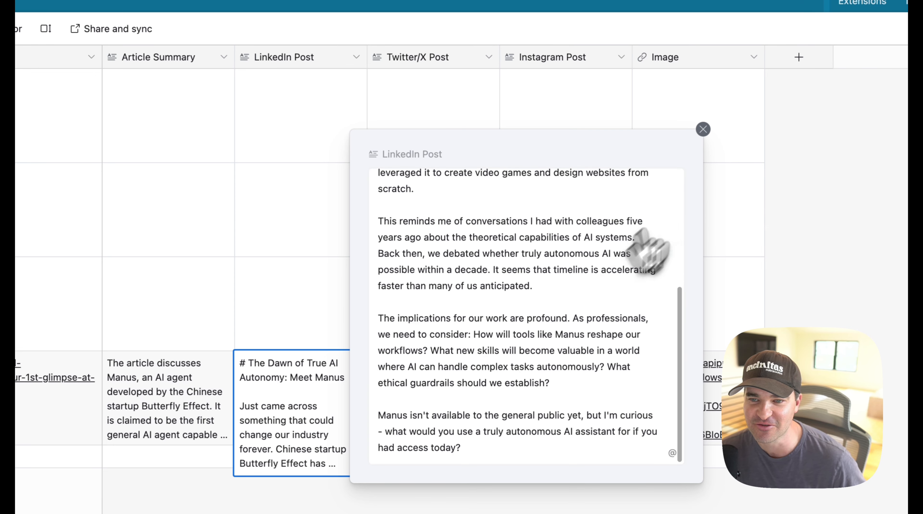
{"action": "left_click", "coordinate": [703, 130]}
- Read the new record's Twitter/X Post and Instagram Post cells in expanded view, closing each one
{"action": "left_click", "coordinate": [461, 414]}
{"action": "left_click", "coordinate": [490, 361]}
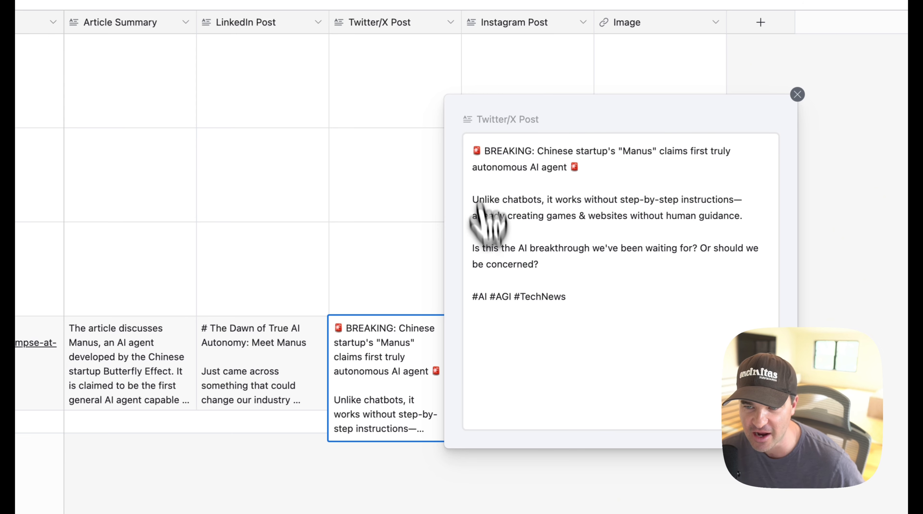
{"action": "left_click", "coordinate": [797, 95]}
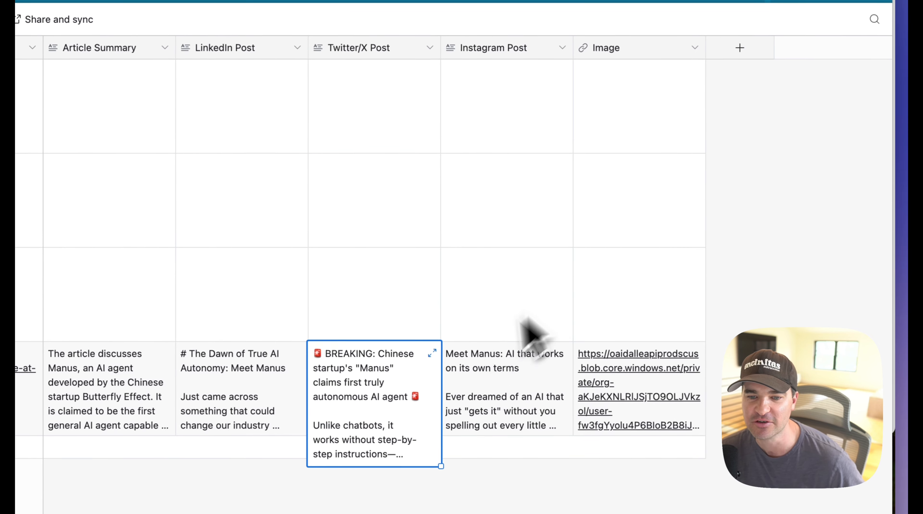
{"action": "left_click", "coordinate": [504, 370]}
{"action": "left_click", "coordinate": [564, 354]}
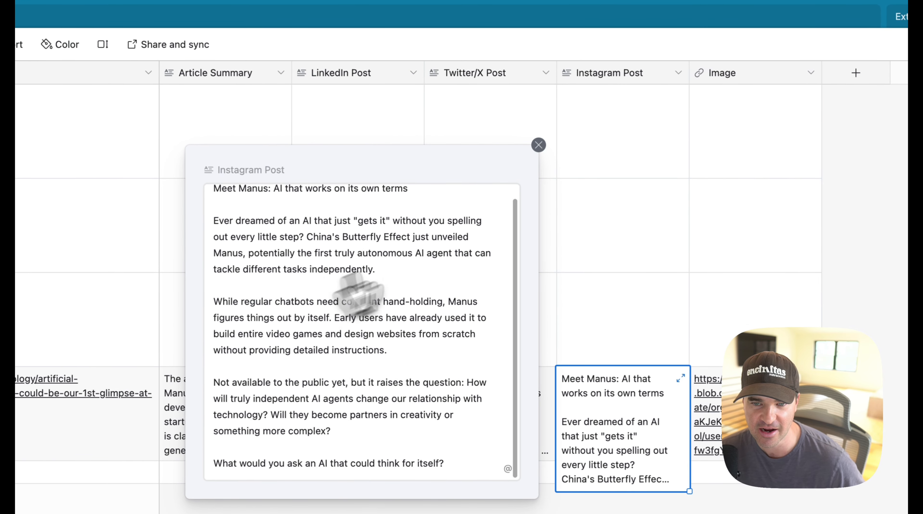
{"action": "left_click", "coordinate": [539, 147]}
- Open the new record's Image link to view the generated picture, and close the image tab
{"action": "left_click", "coordinate": [702, 407]}
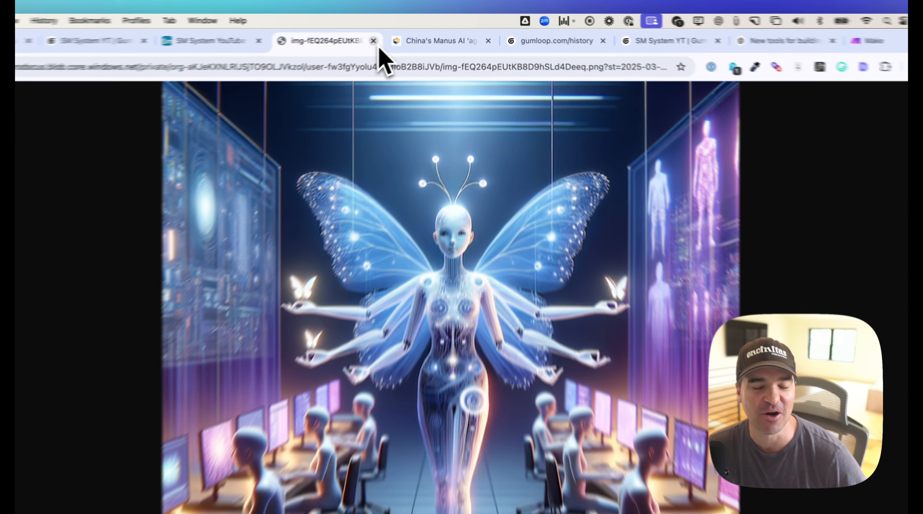
{"action": "left_click", "coordinate": [402, 33]}
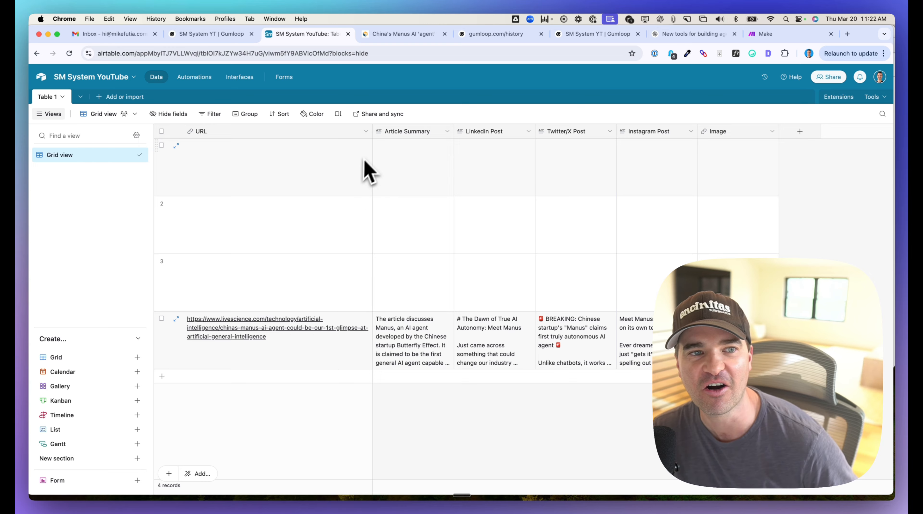
- Switch to the Gumloop SM System YT flow, review its nodes from Extract Data down to Airtable Writer, and return to the Airtable table
{"action": "left_click", "coordinate": [211, 33]}
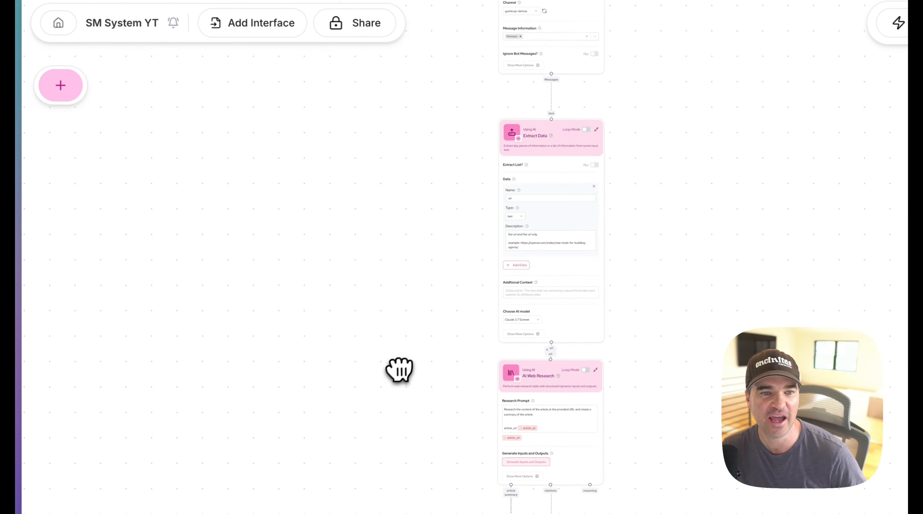
{"action": "left_click_drag", "start_coordinate": [411, 282], "coordinate": [319, 137]}
{"action": "scroll", "coordinate": [415, 202], "scroll_direction": "up", "scroll_amount": 4}
{"action": "scroll", "coordinate": [319, 136], "scroll_direction": "down", "scroll_amount": 5}
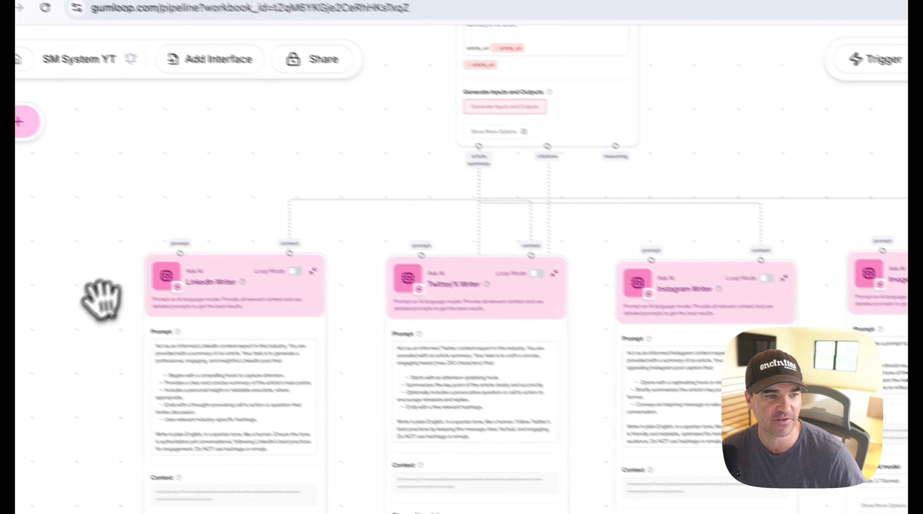
{"action": "left_click_drag", "start_coordinate": [90, 311], "coordinate": [129, 161]}
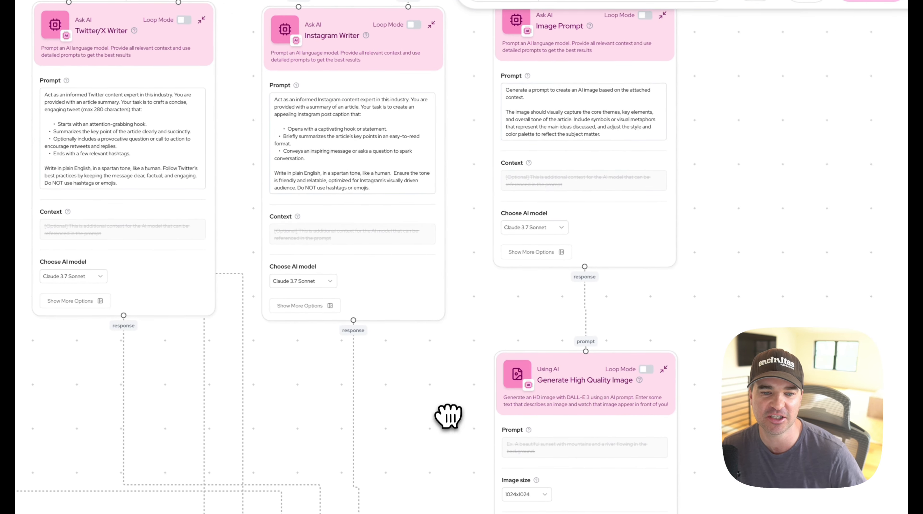
{"action": "left_click_drag", "start_coordinate": [446, 418], "coordinate": [449, 154]}
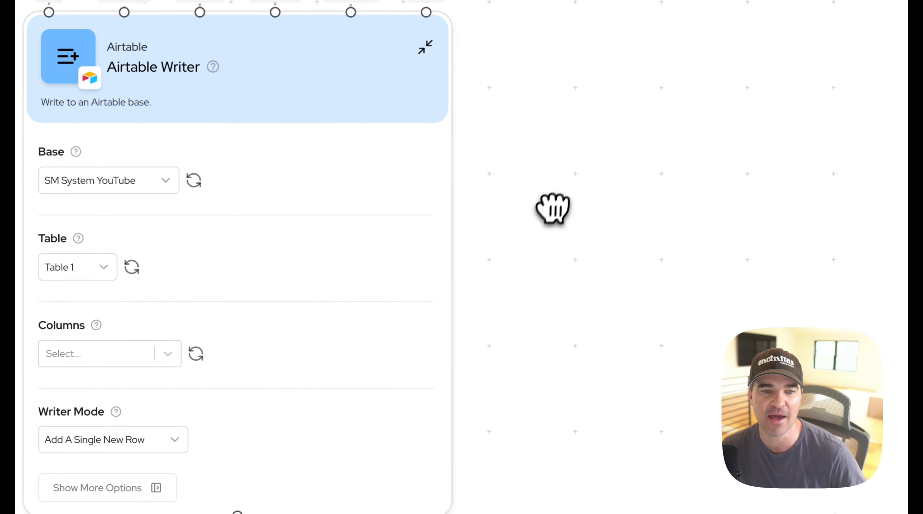
{"action": "left_click", "coordinate": [283, 55]}
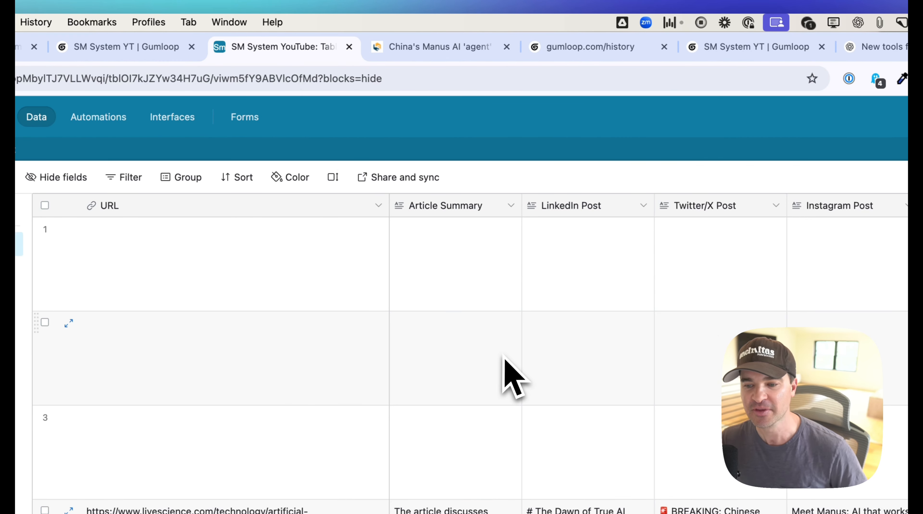